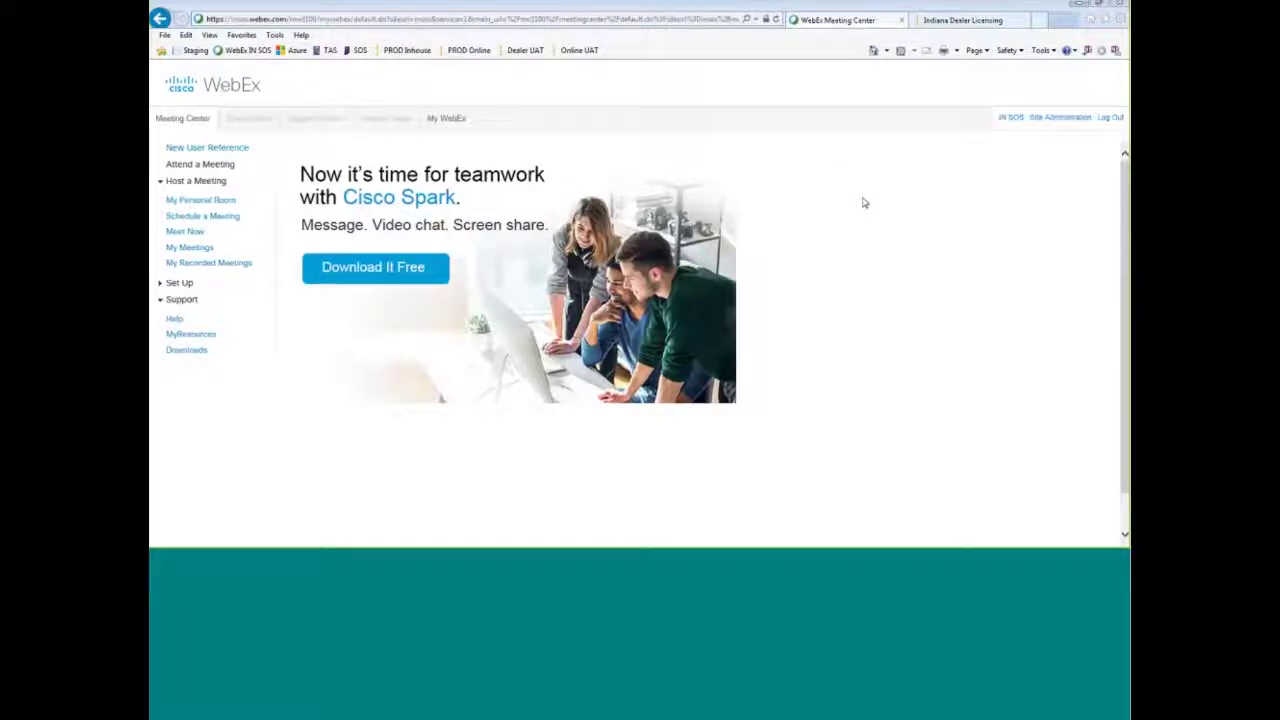
- Switch to the Indiana Dealer Licensing tab and start login to reach the Access Indiana sign-in page
left_click(951, 21)
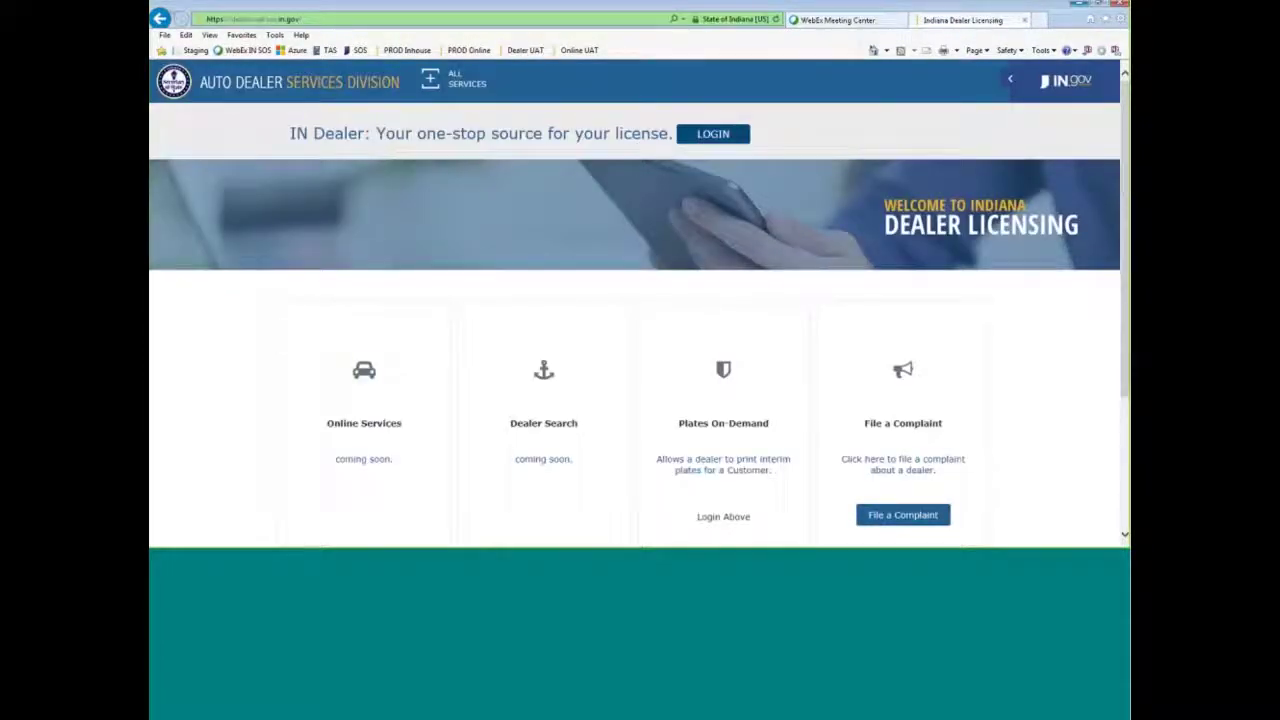
left_click(455, 80)
left_click(736, 134)
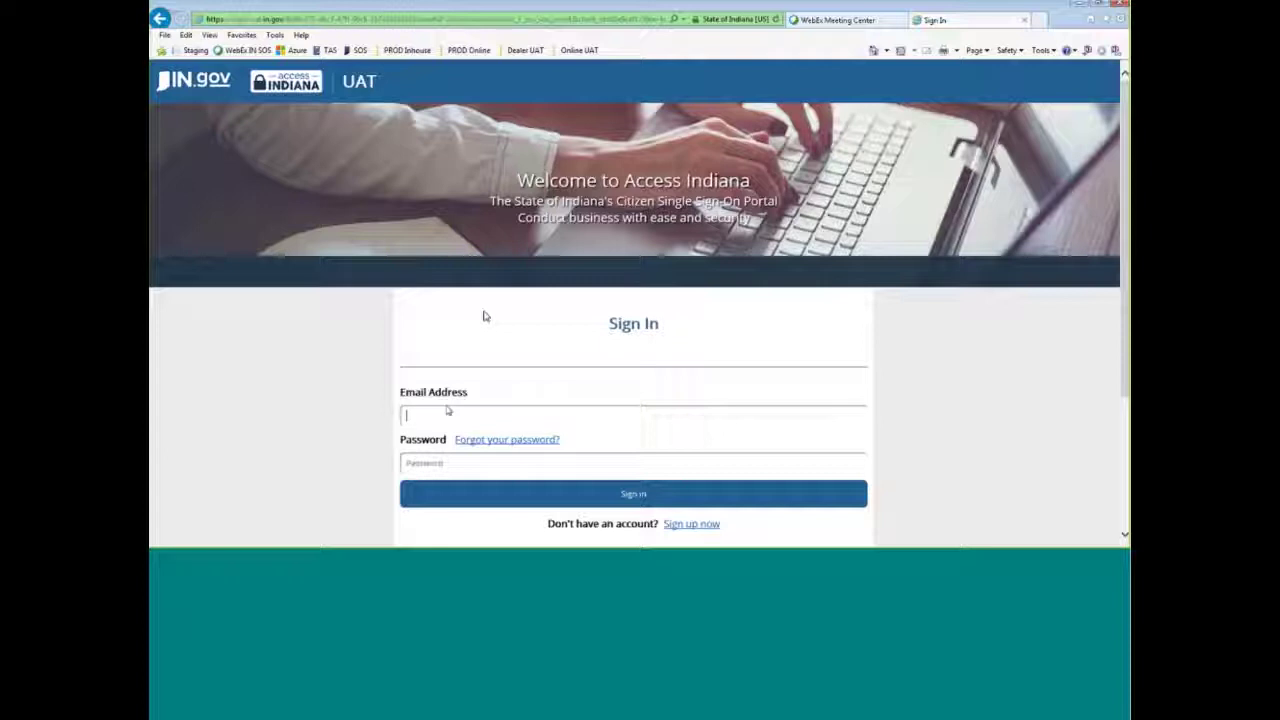
- Enter the account e-mail address and password and submit the sign-in
key("Tab")
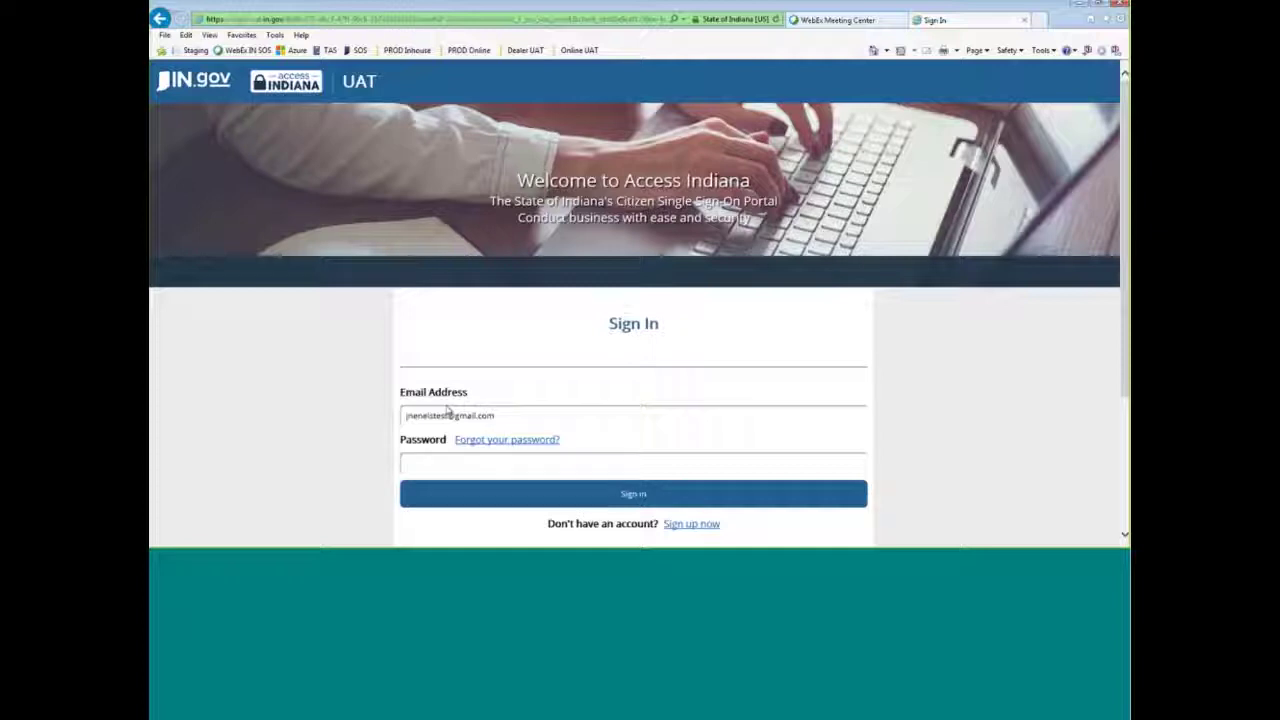
type("•••••")
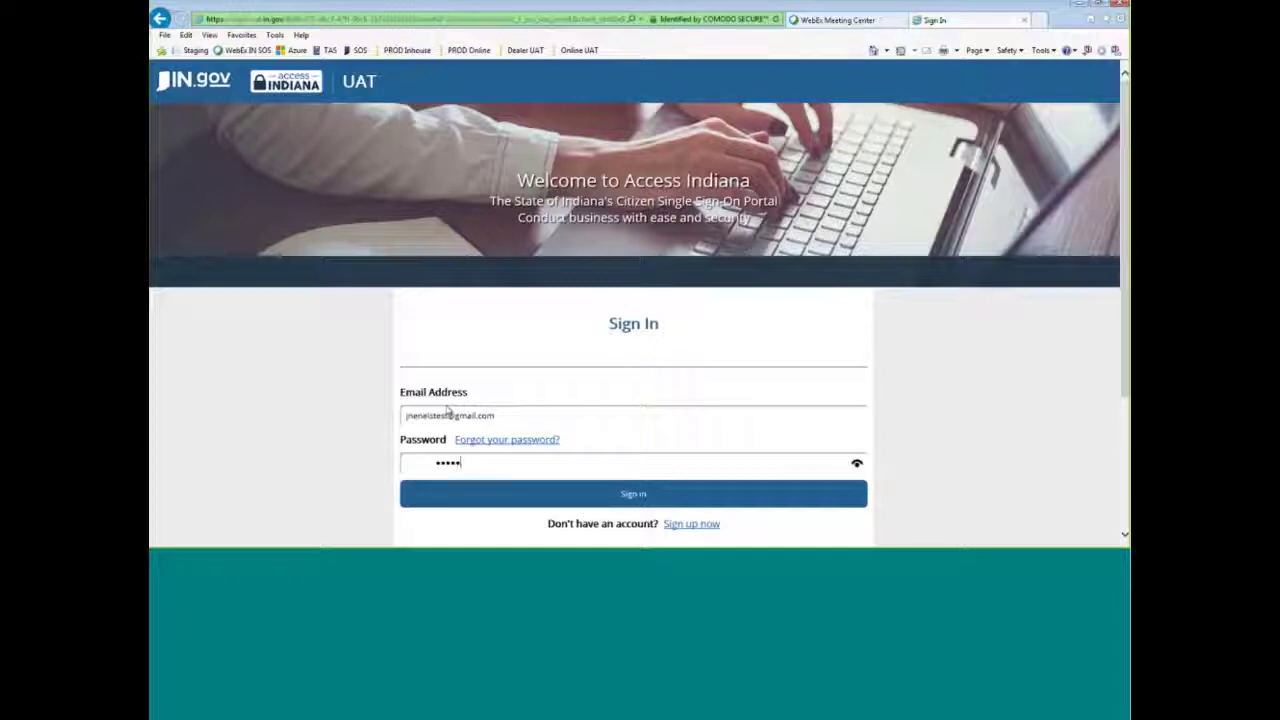
type("••••••")
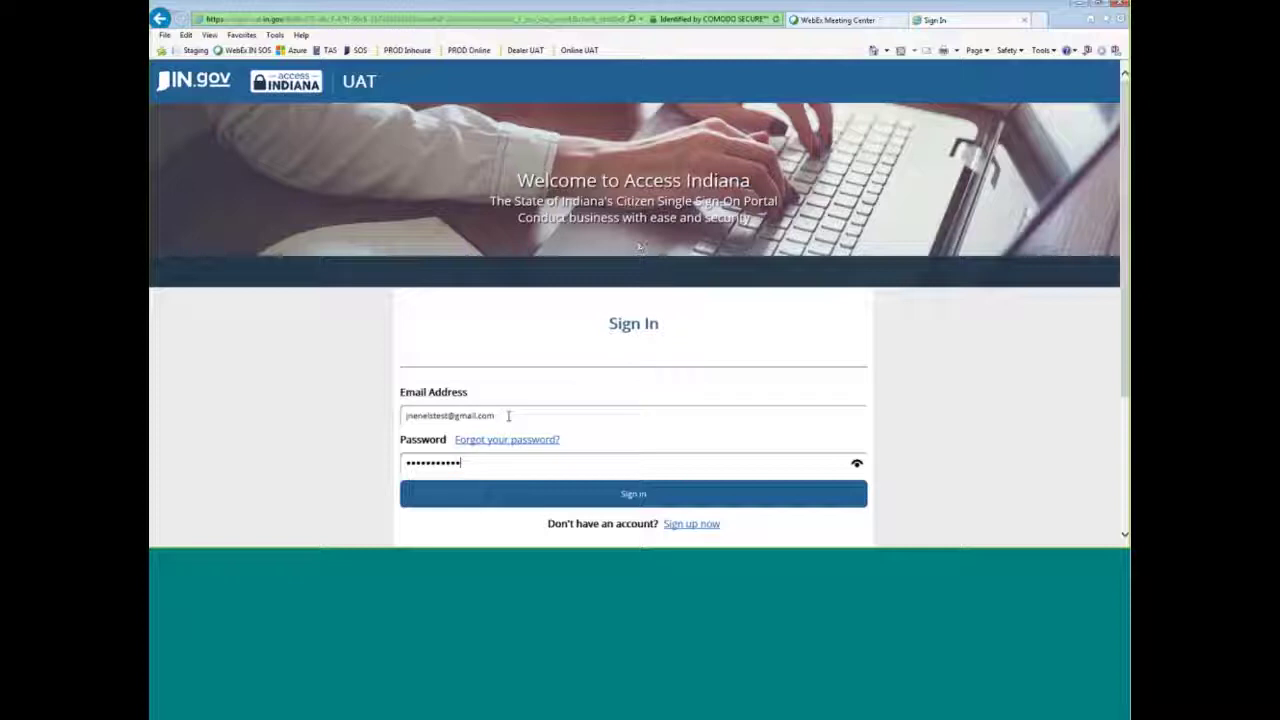
left_click(623, 489)
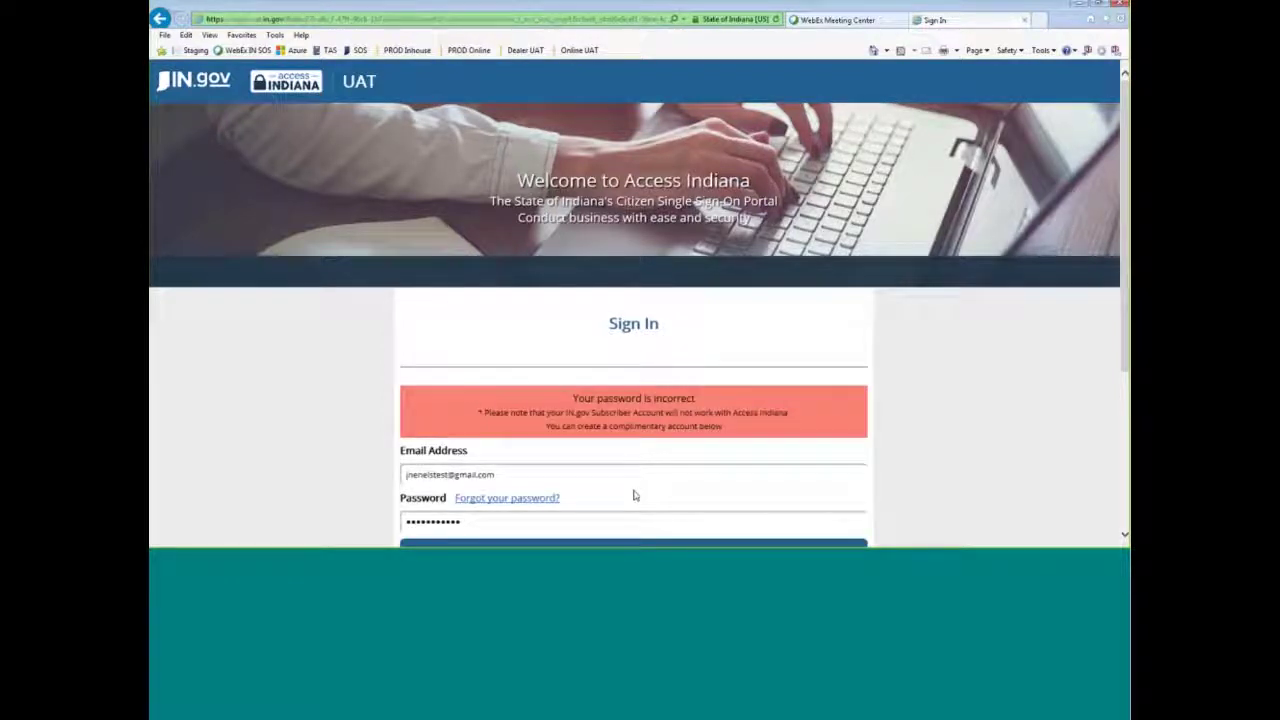
- Retype the account password and resubmit after the sign-in is rejected
left_click_drag(492, 530, 337, 514)
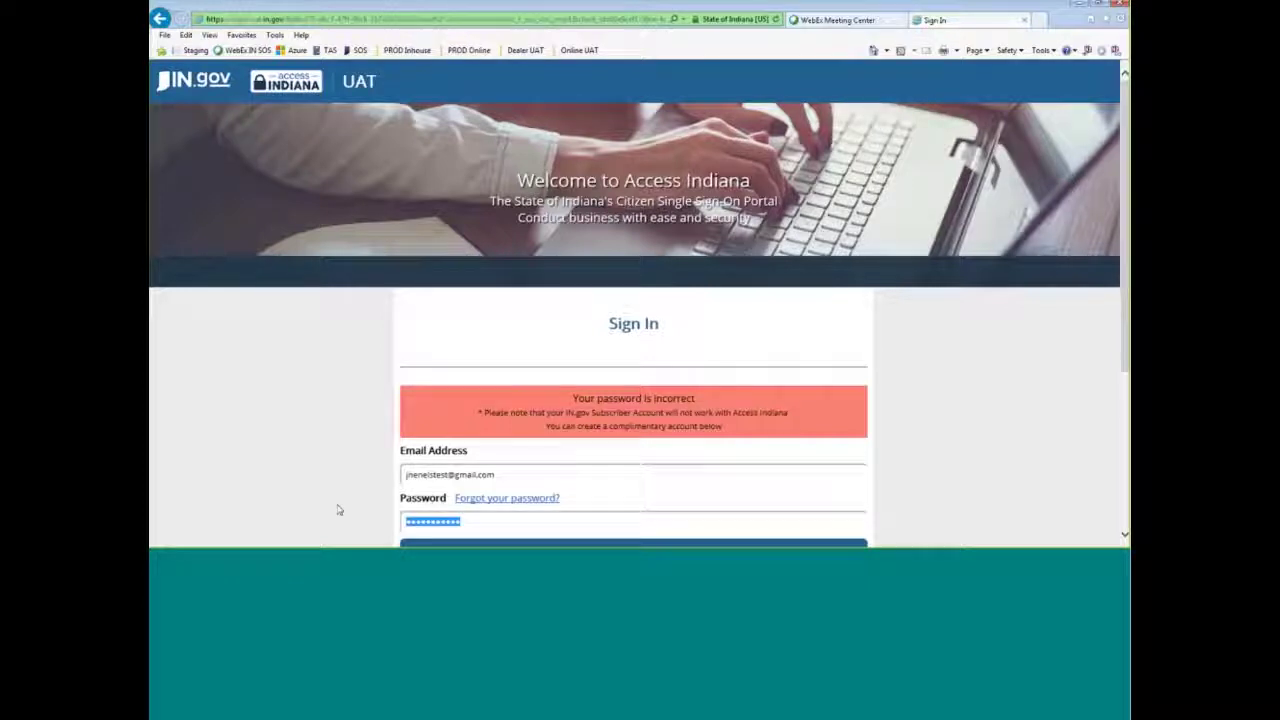
type("•")
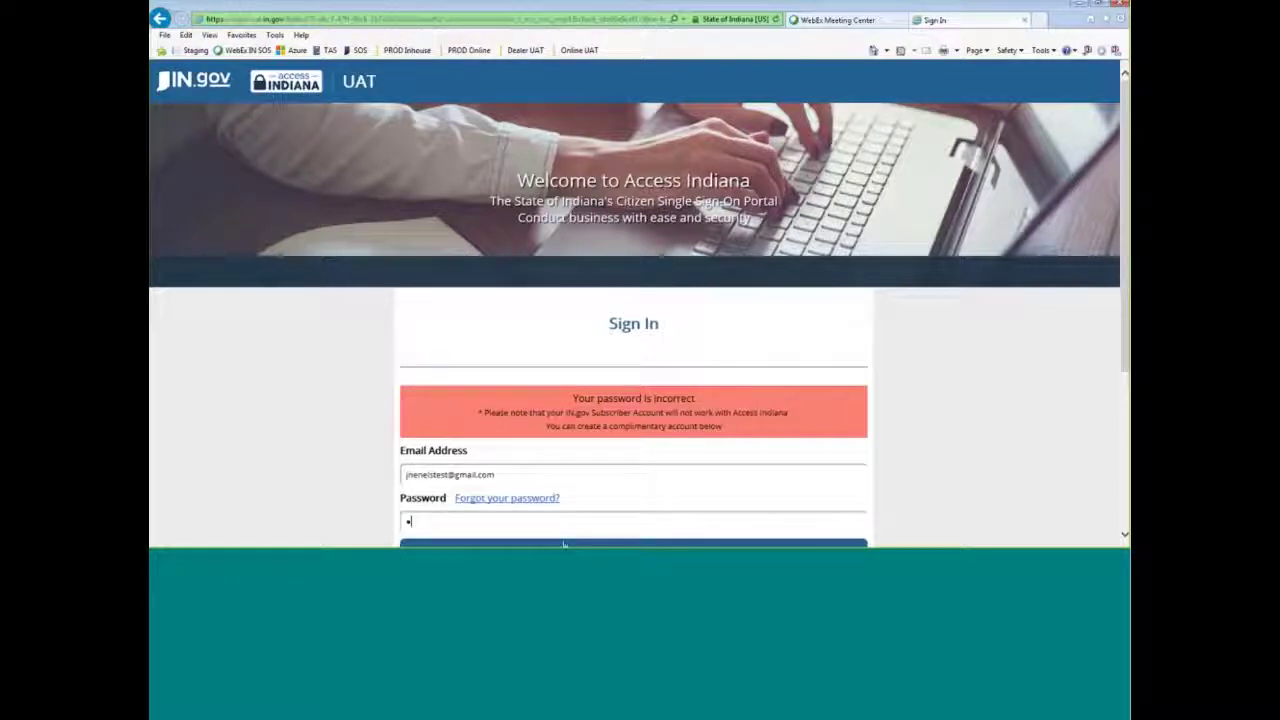
type("••••••••••")
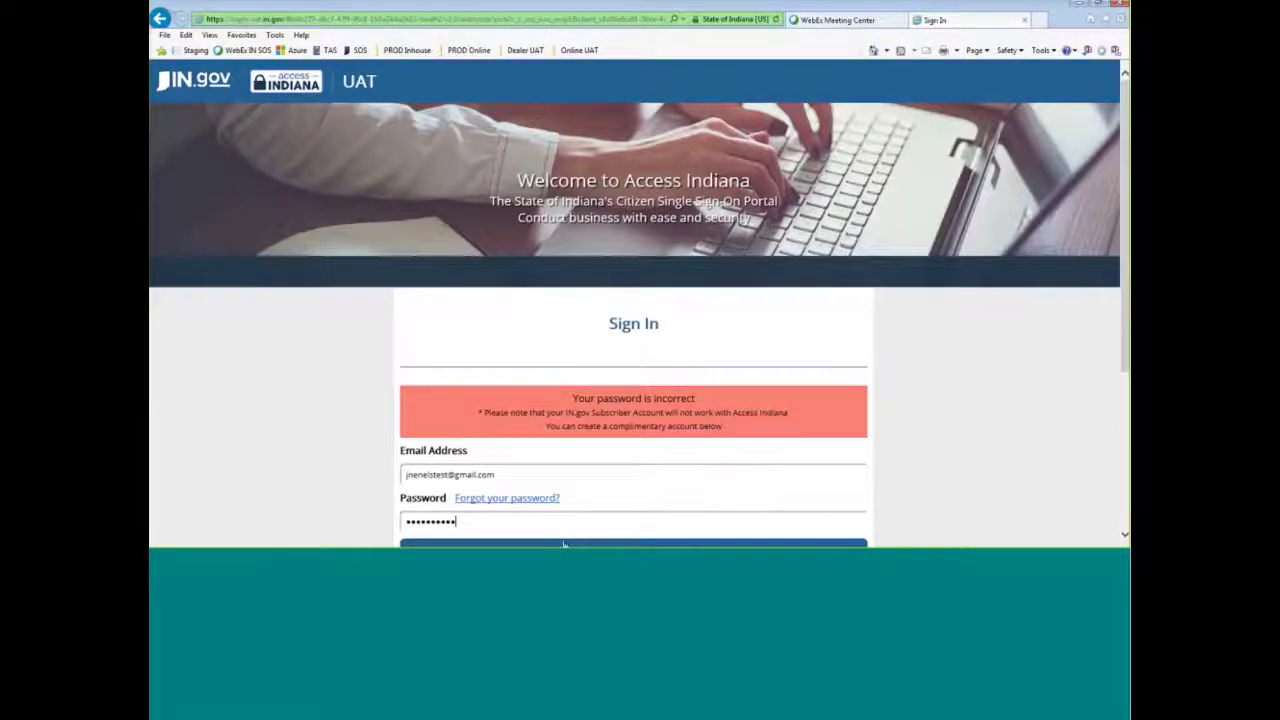
key("Return")
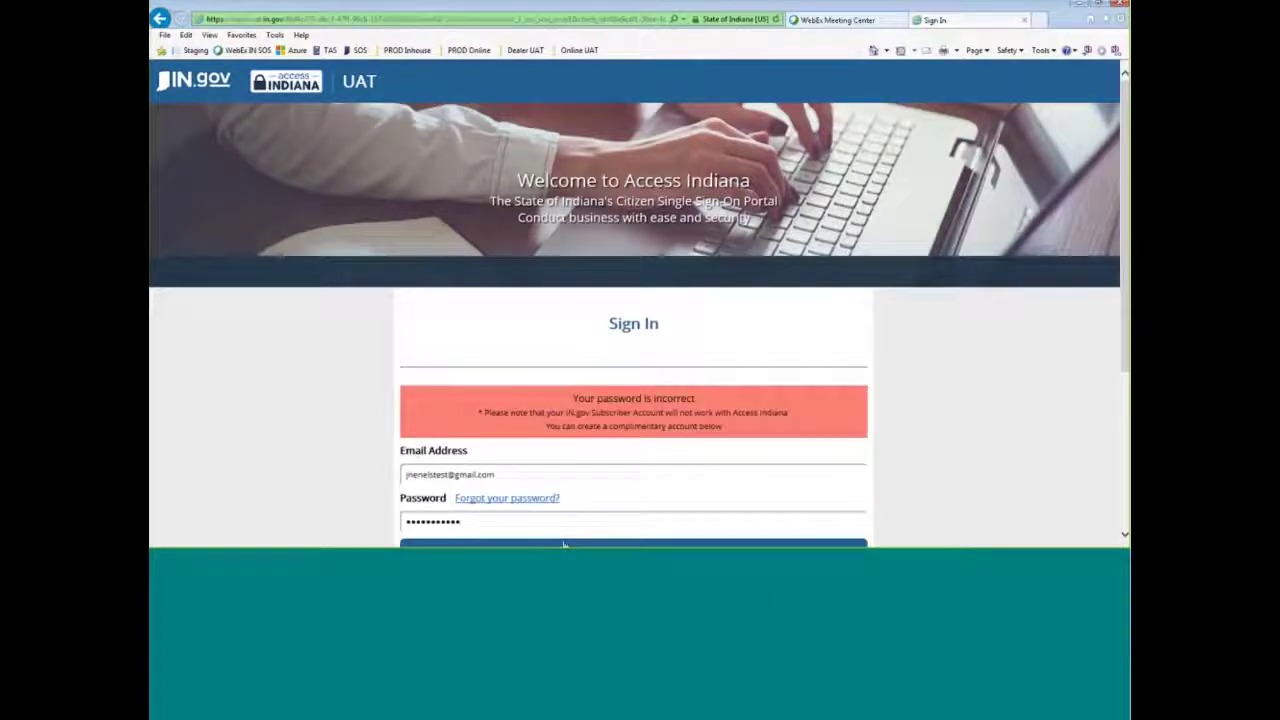
left_click(546, 514)
left_click_drag(546, 514, 373, 524)
type("•••••••••••")
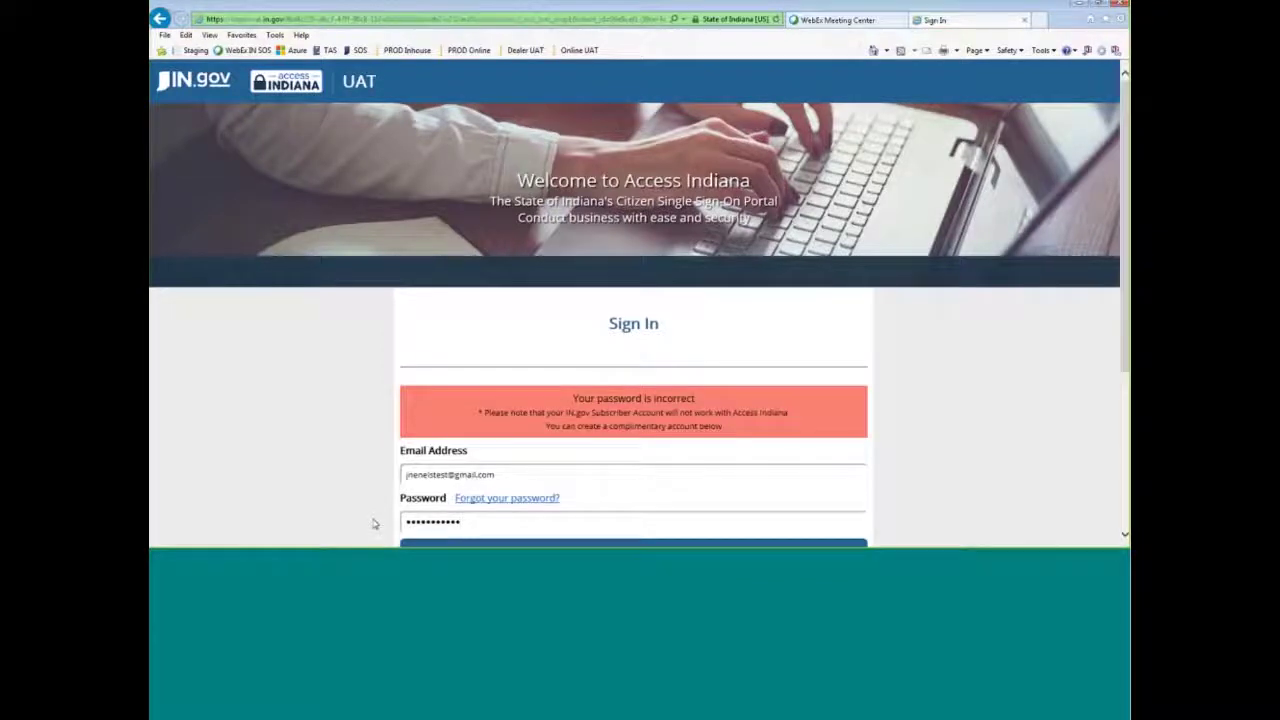
- Correct the misspelled letters in the e-mail address and sign in successfully
left_click(409, 475)
key("Delete")
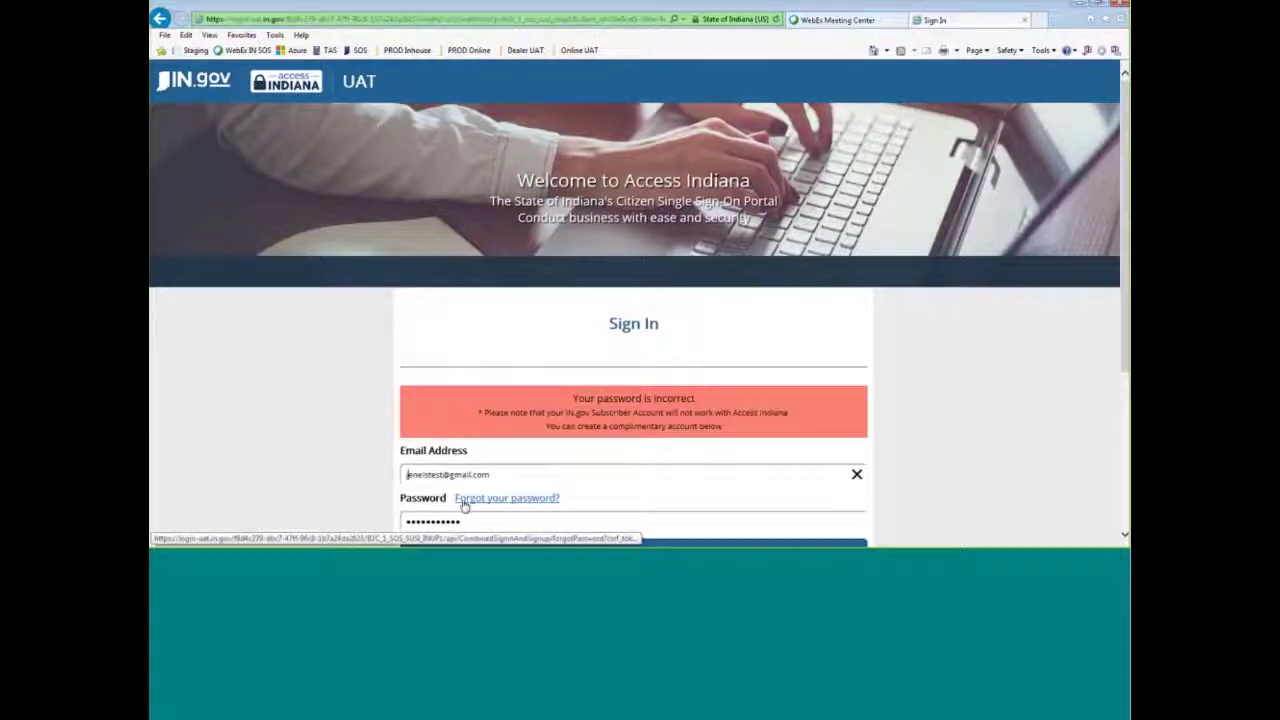
type("je")
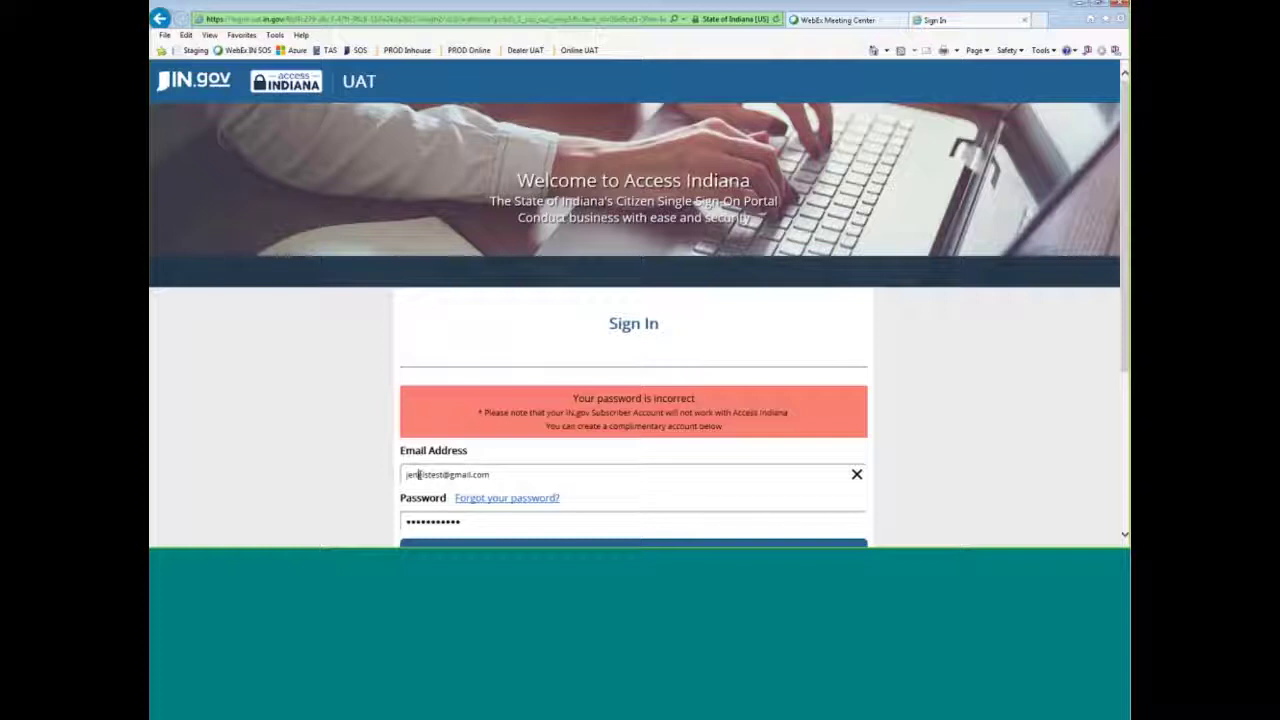
type("n")
left_click(463, 511)
left_click(538, 545)
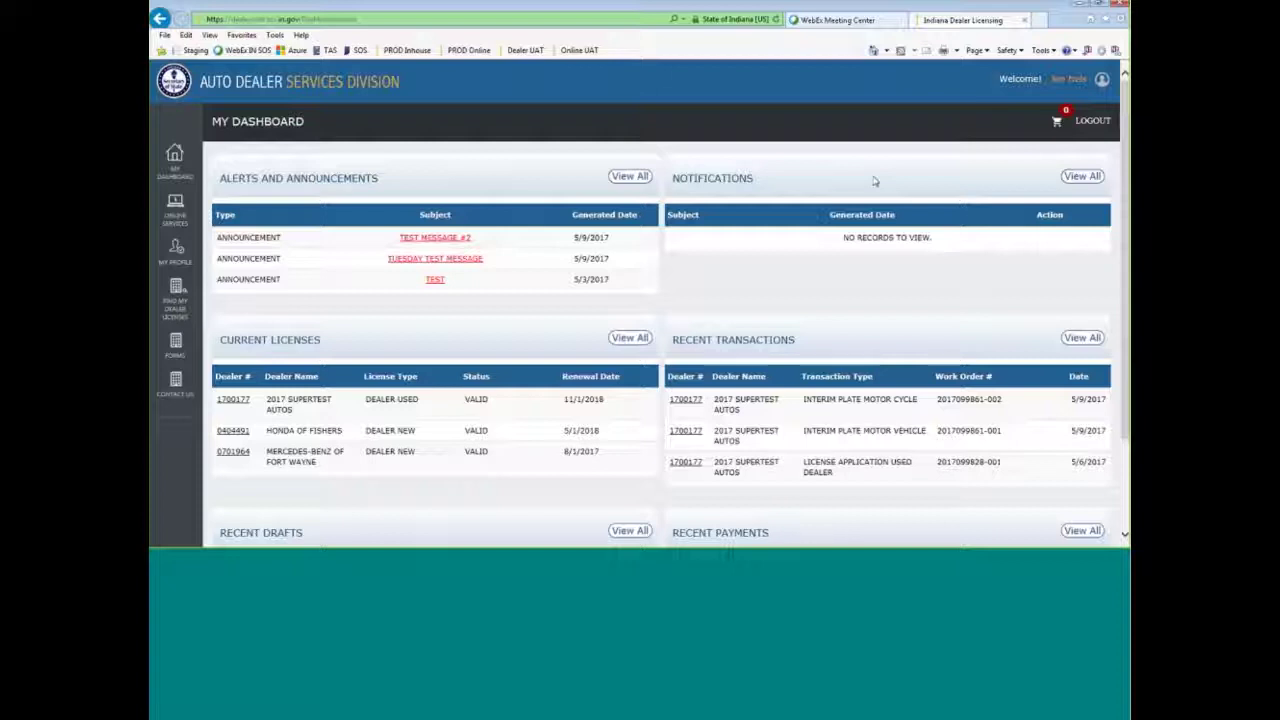
- Open Find My Dealer Licenses from the dashboard's left sidebar
left_click(174, 313)
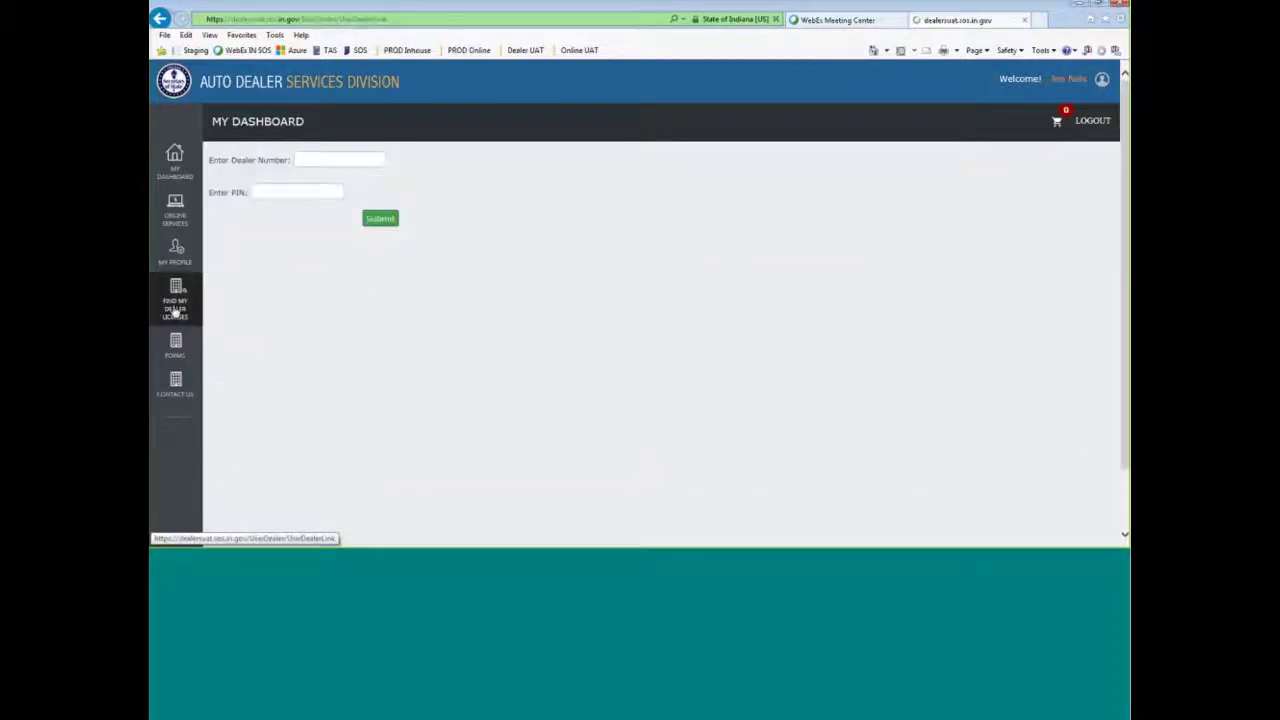
- Submit the dealer number and PIN, then dismiss the 'already linked' warning
left_click(318, 167)
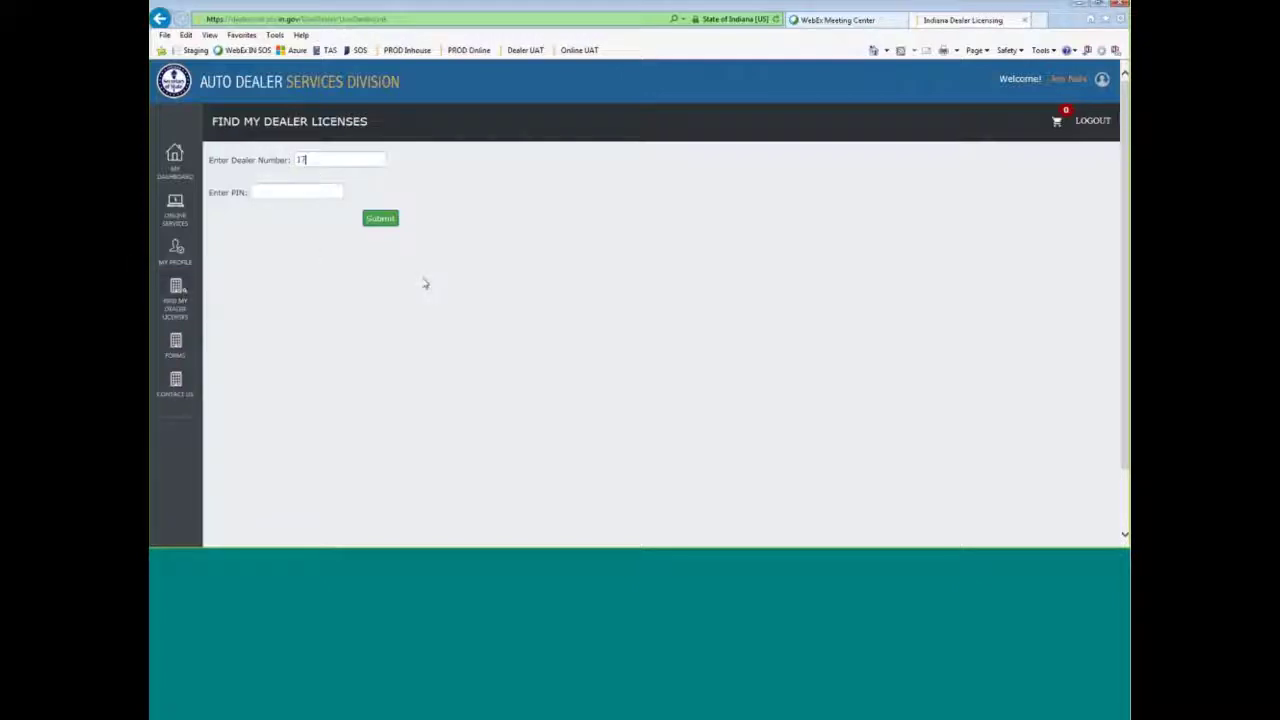
key("Tab")
key("Return")
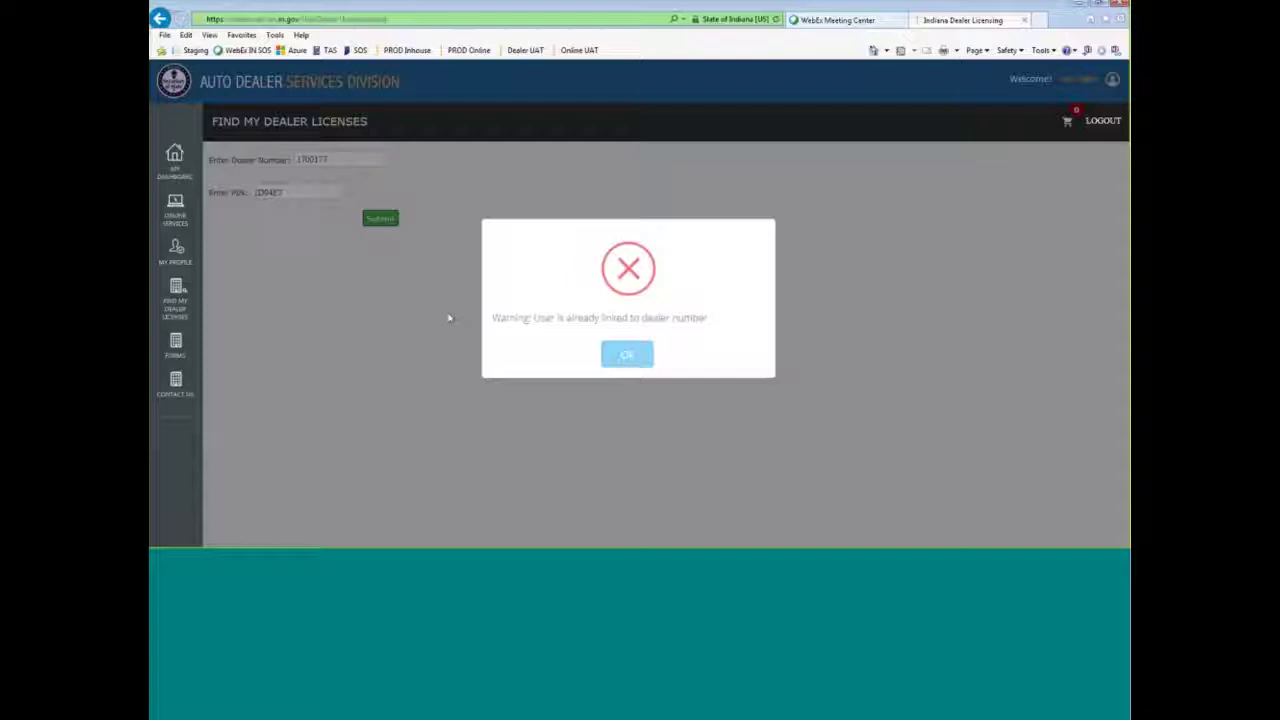
key("Return")
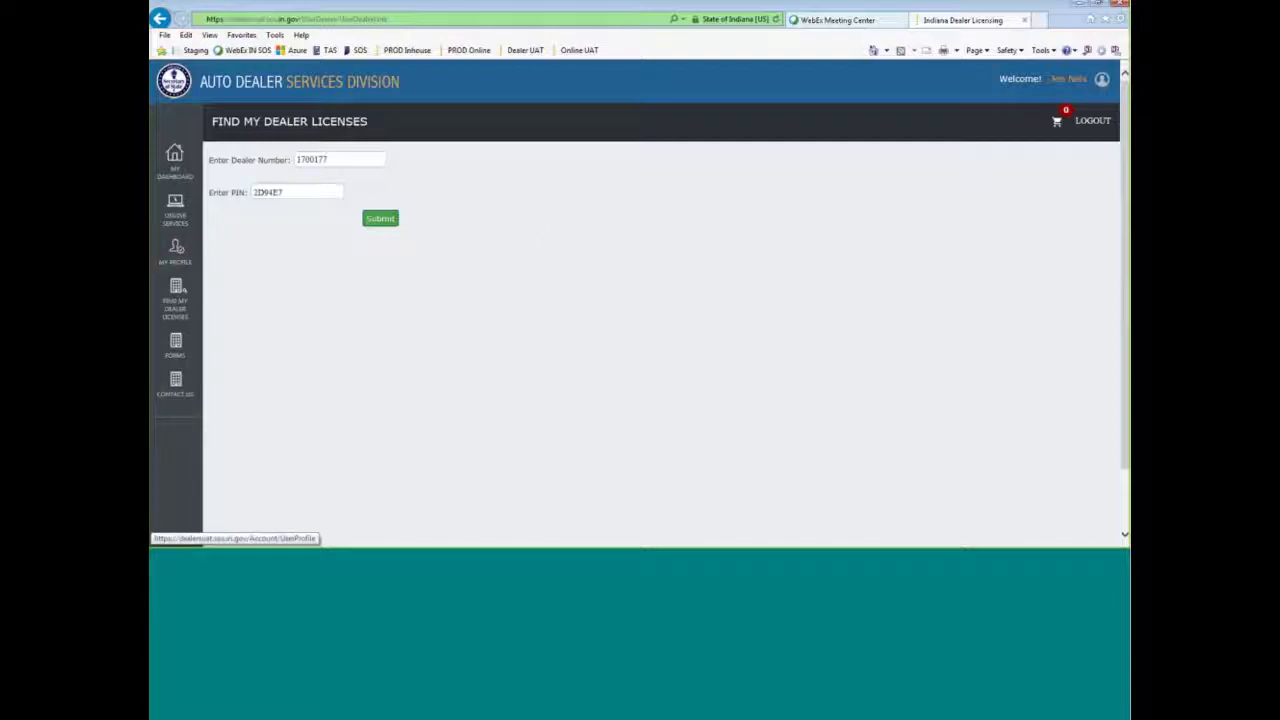
- Clear the PIN and dealer number from the Find My Dealer Licenses form
left_click_drag(283, 192, 242, 196)
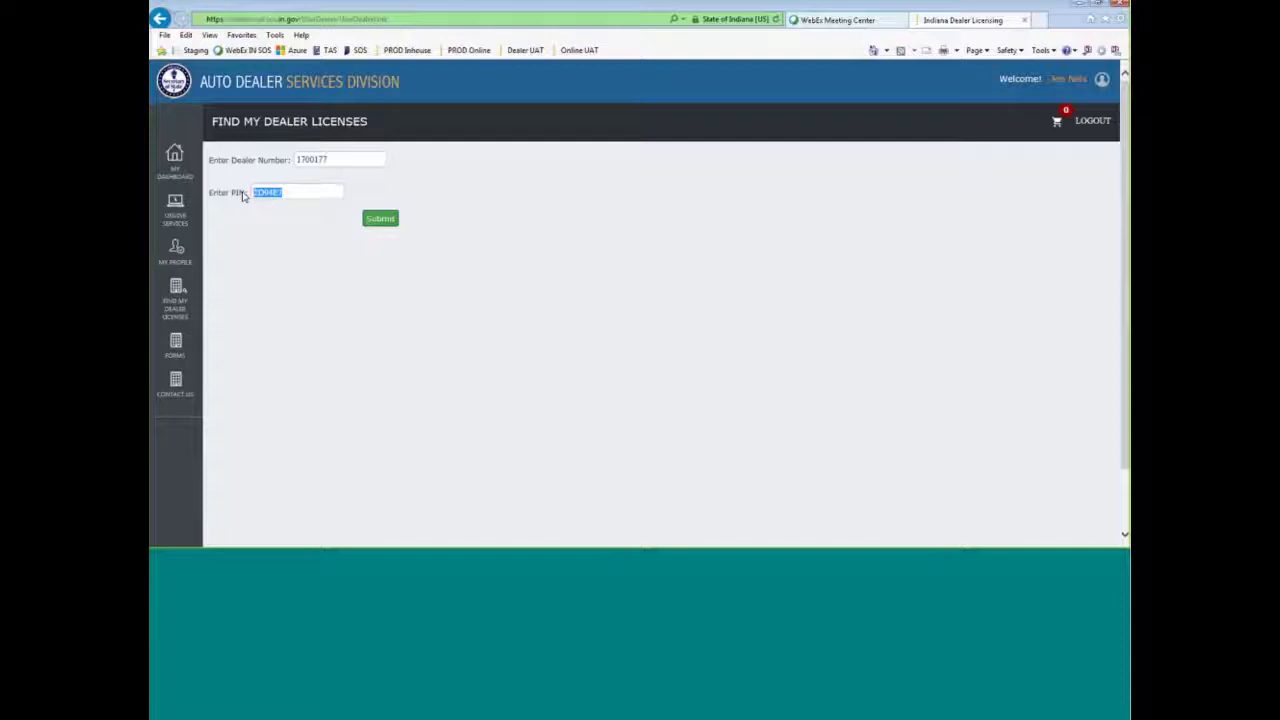
key("BackSpace")
left_click_drag(349, 159, 271, 159)
type("00")
- Under Online Services, choose dealer 2017 SUPERTEST AUTOS and open Manage Users
left_click(175, 213)
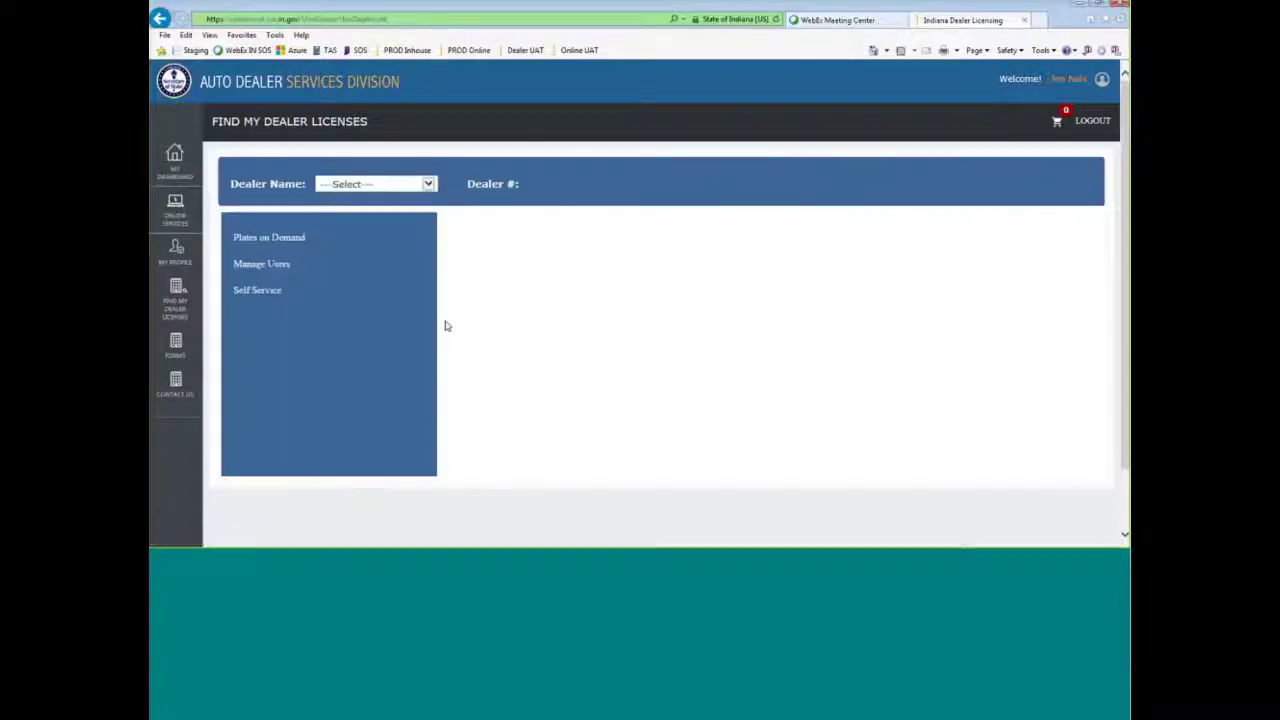
left_click(428, 184)
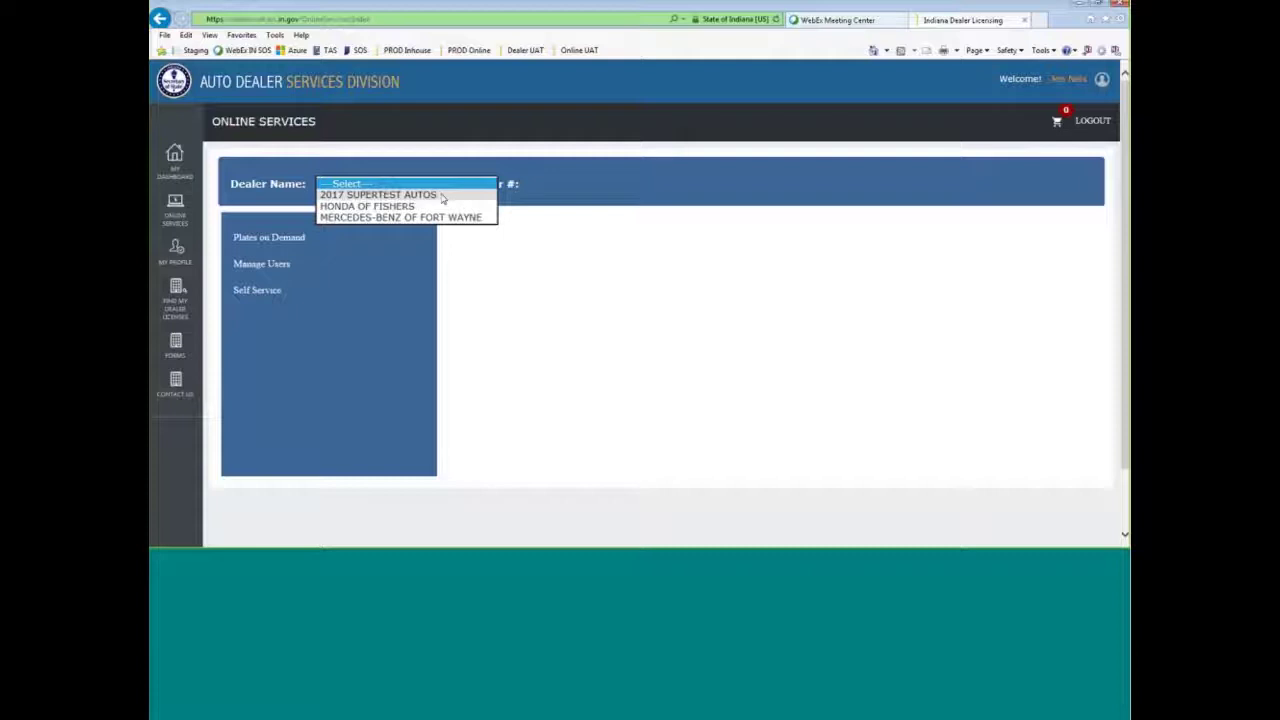
left_click(442, 195)
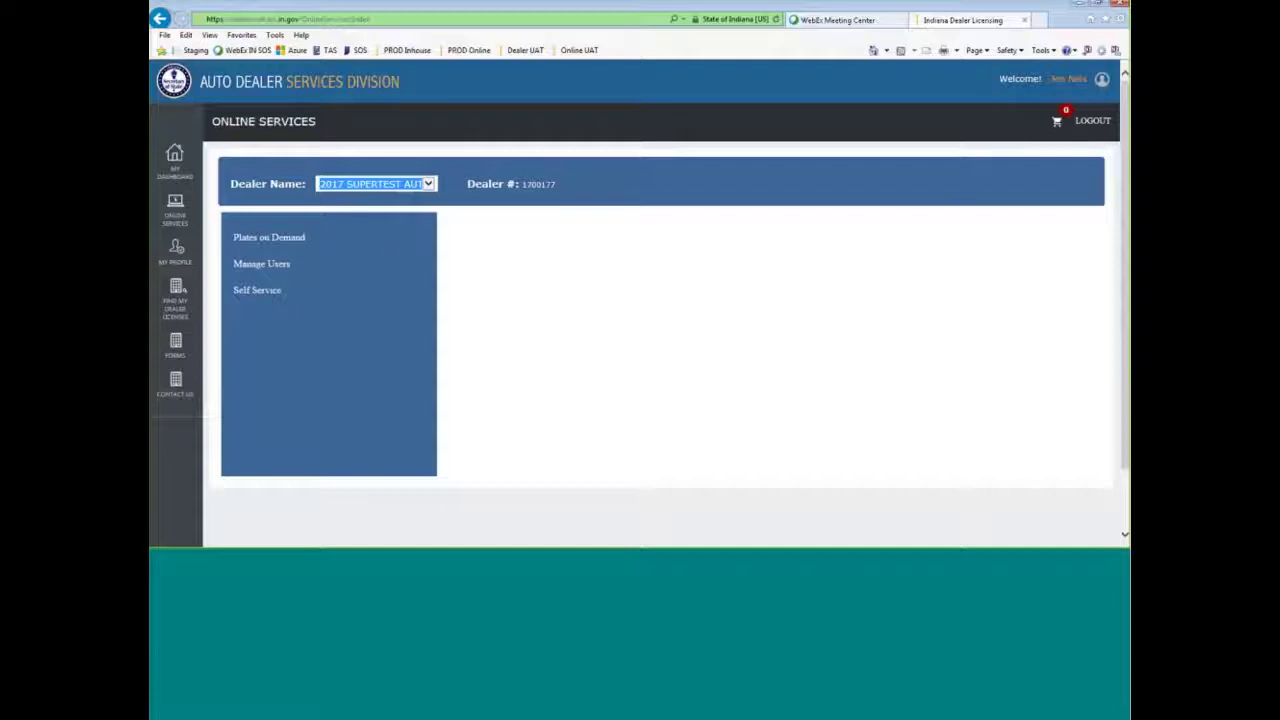
left_click(255, 263)
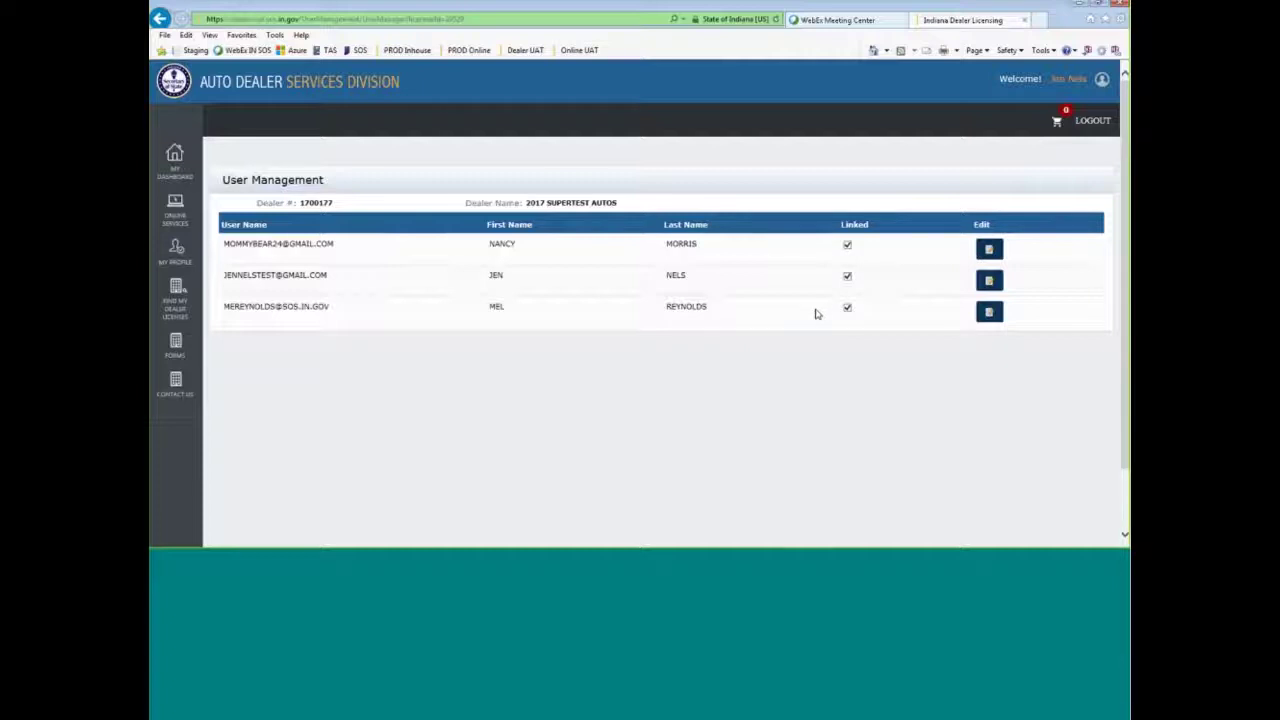
- Give the third user the ADMINISTRATOR role in place of NEWUSER, then view subscription assignments
left_click(731, 310)
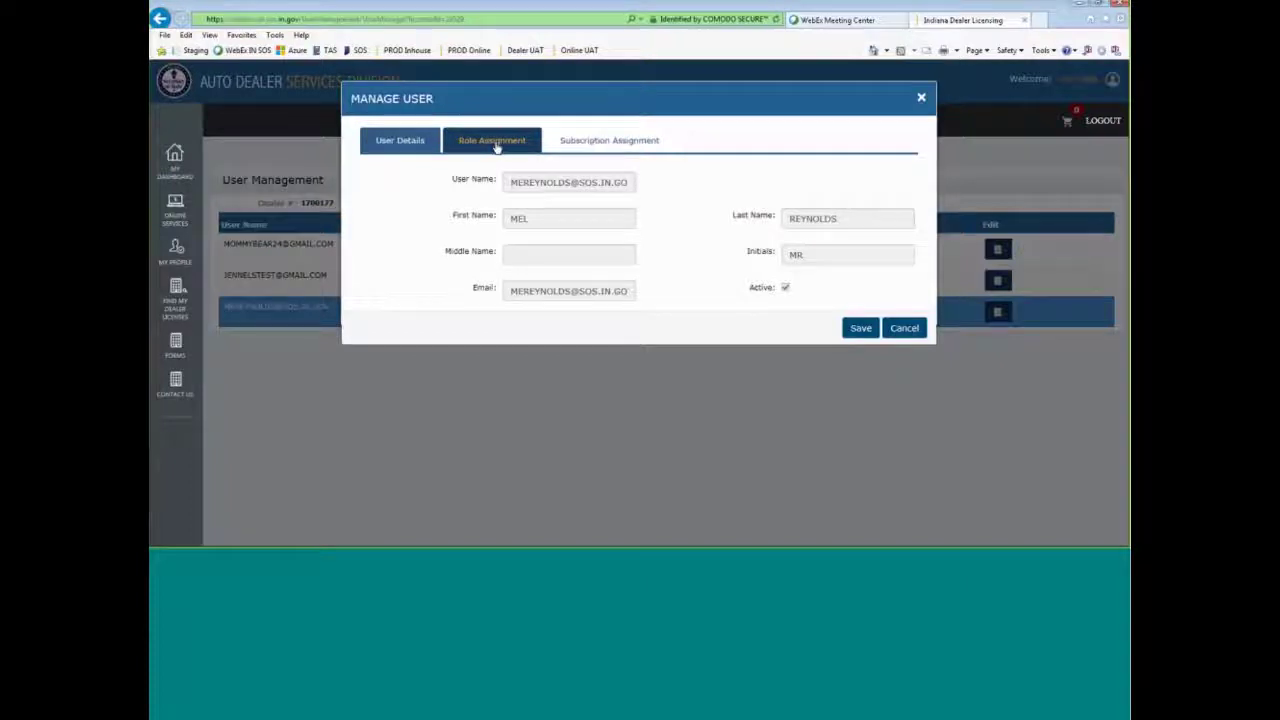
left_click(493, 142)
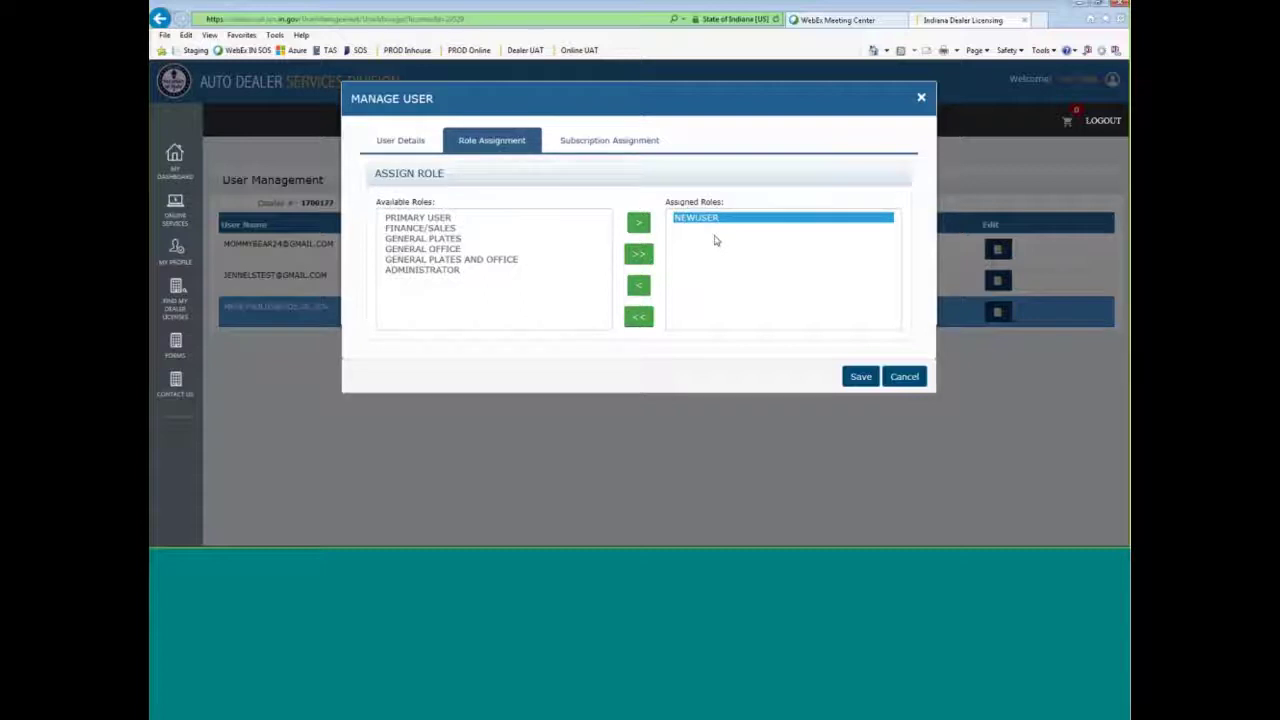
left_click(638, 286)
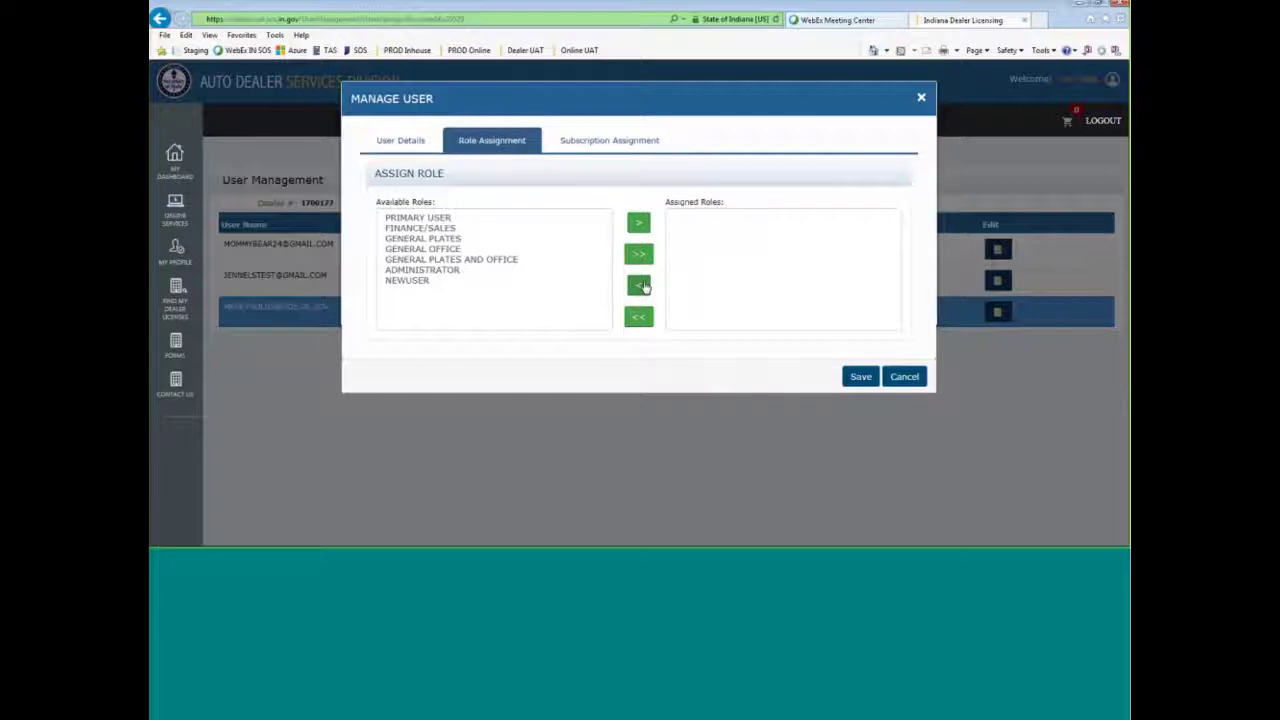
left_click(517, 262)
left_click(517, 240)
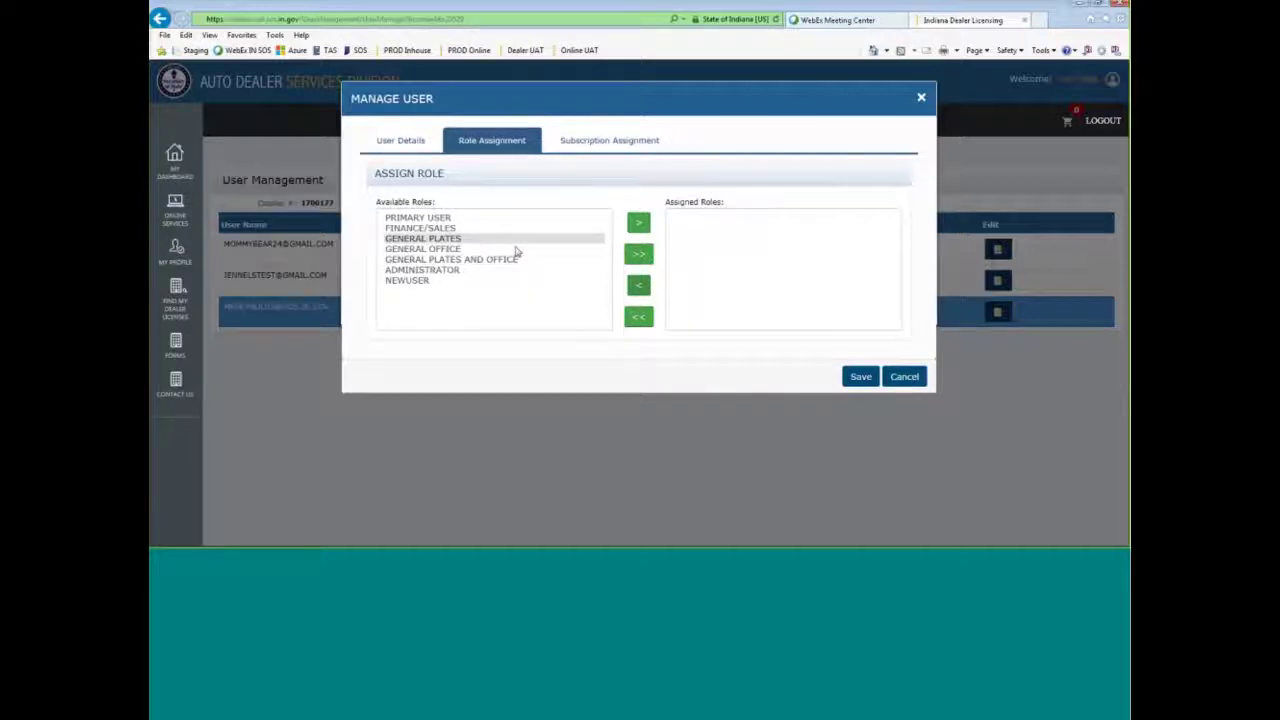
left_click(425, 270)
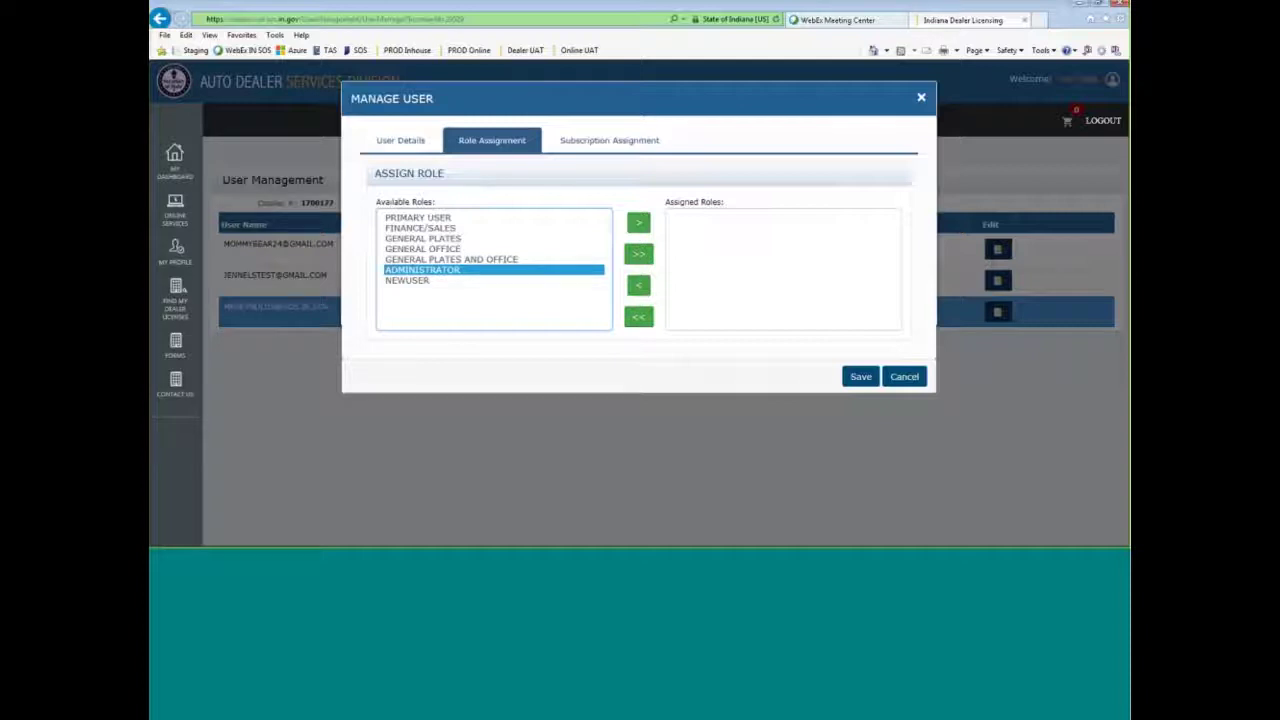
left_click(638, 222)
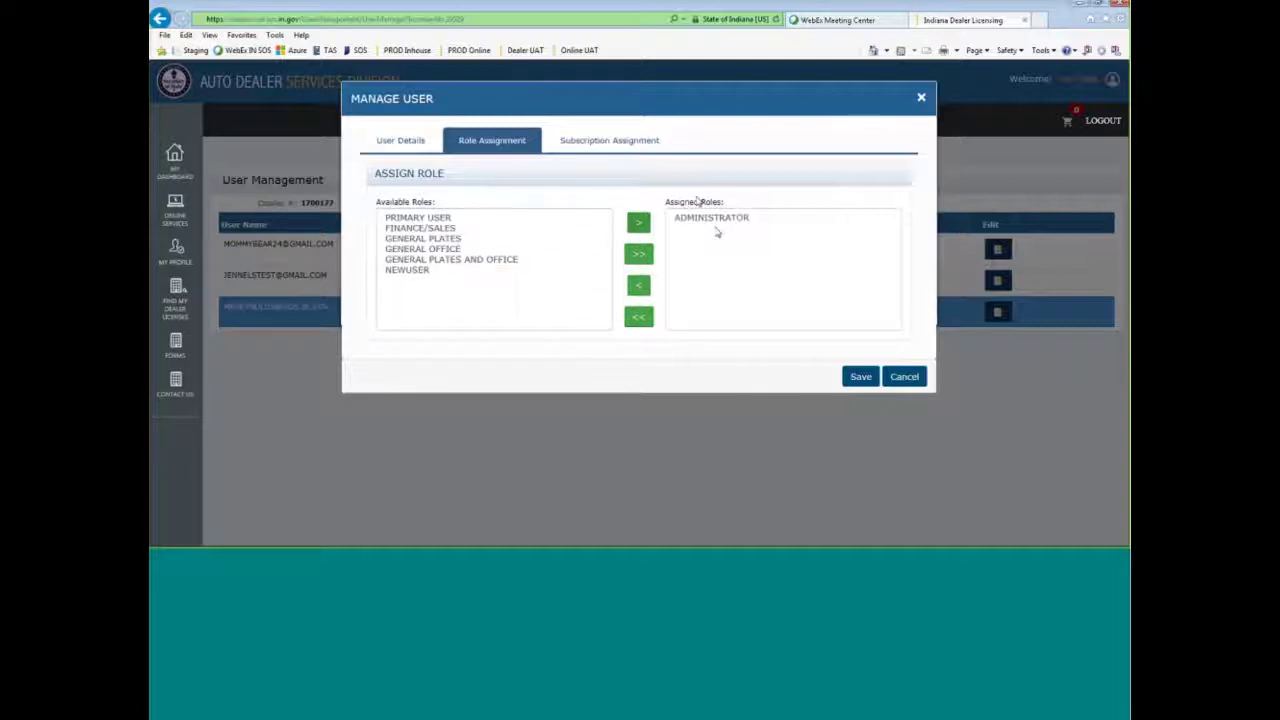
left_click(580, 139)
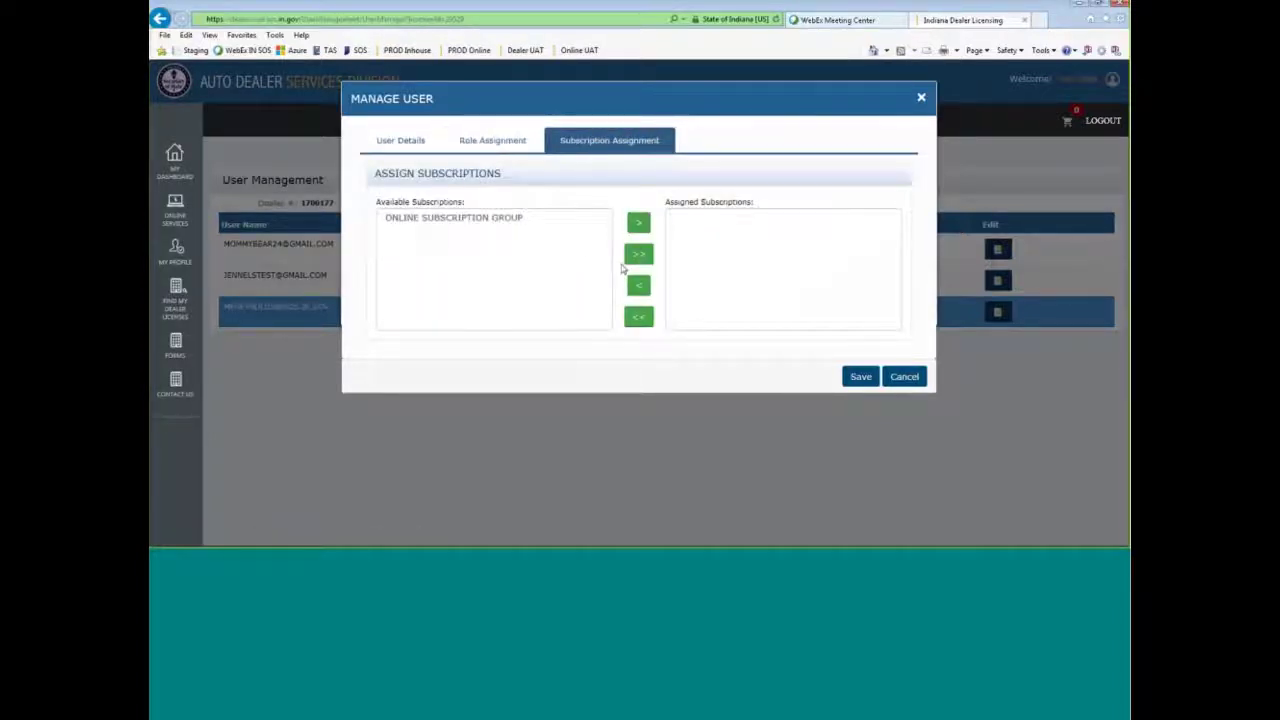
- Assign ONLINE SUBSCRIPTION GROUP to the third user and save, then open the first user's roles
left_click(526, 217)
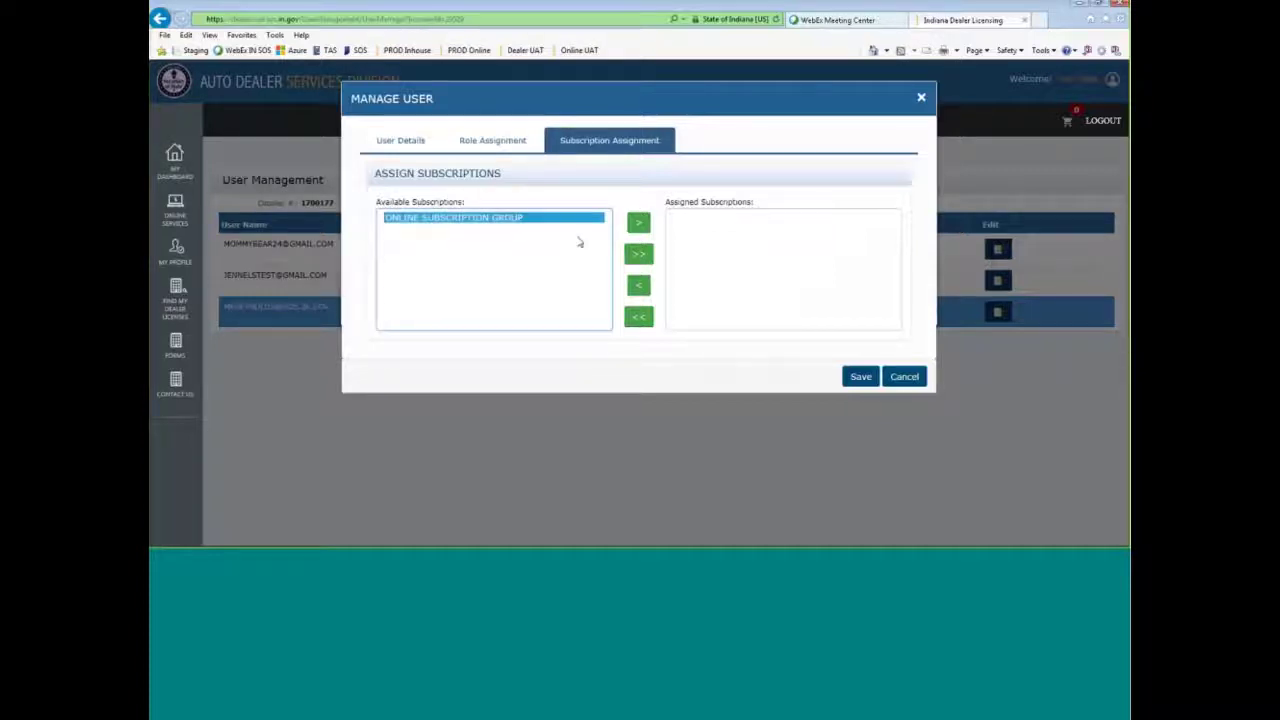
left_click(640, 224)
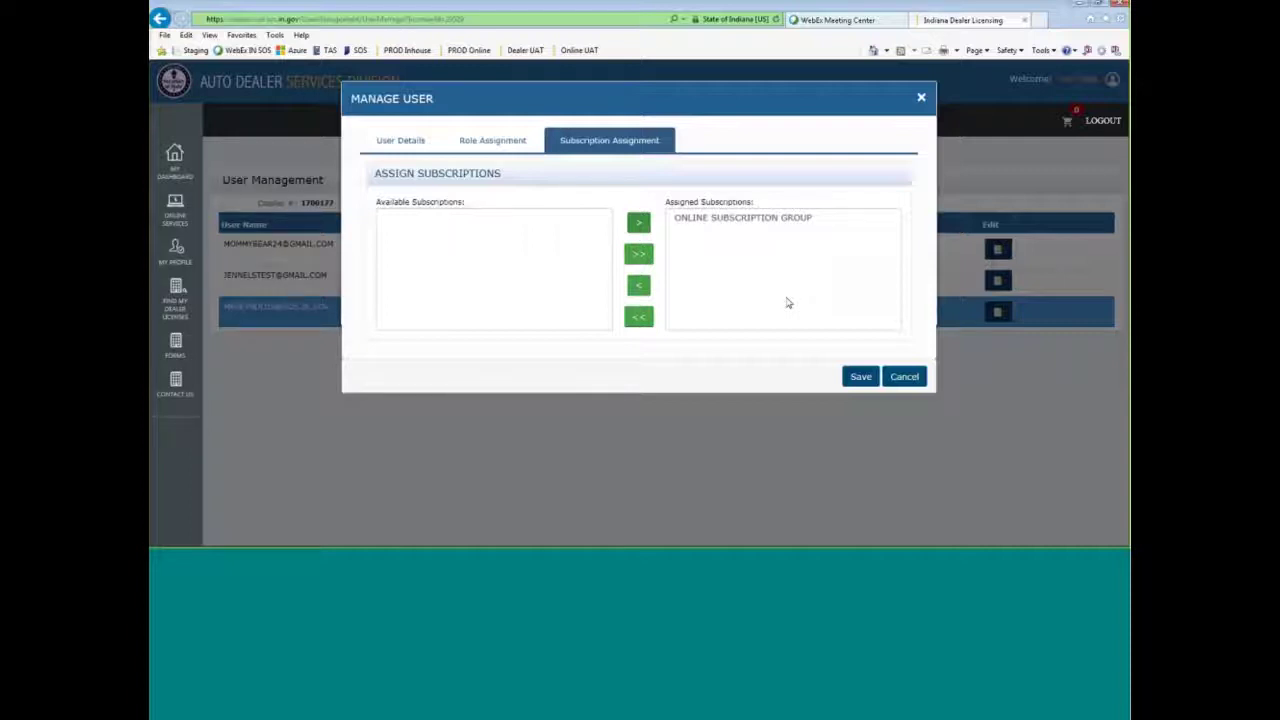
left_click(861, 377)
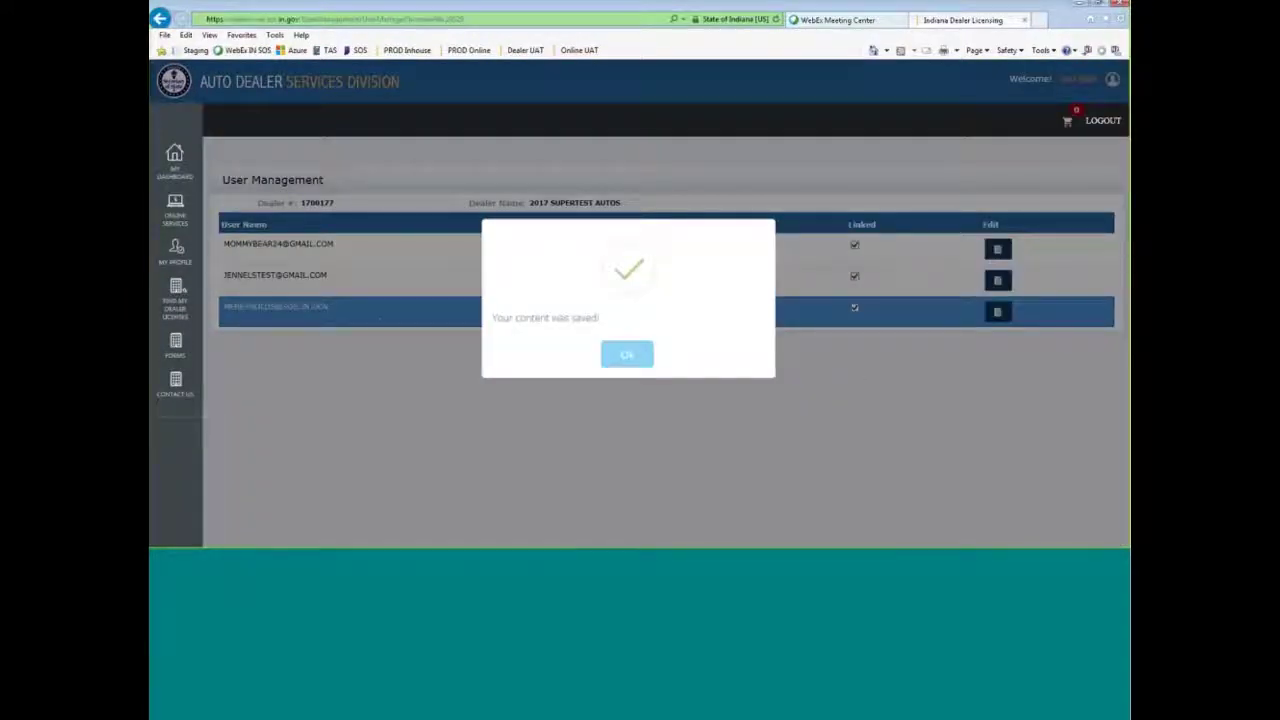
left_click(626, 354)
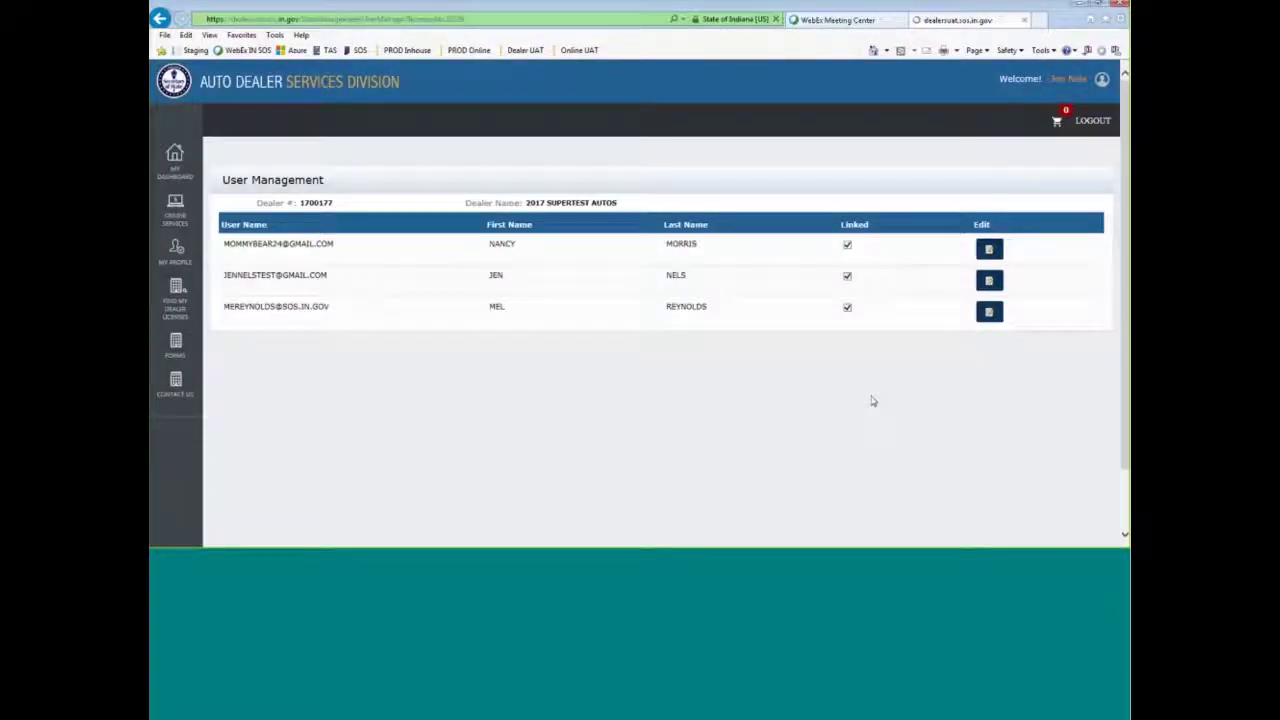
left_click(988, 249)
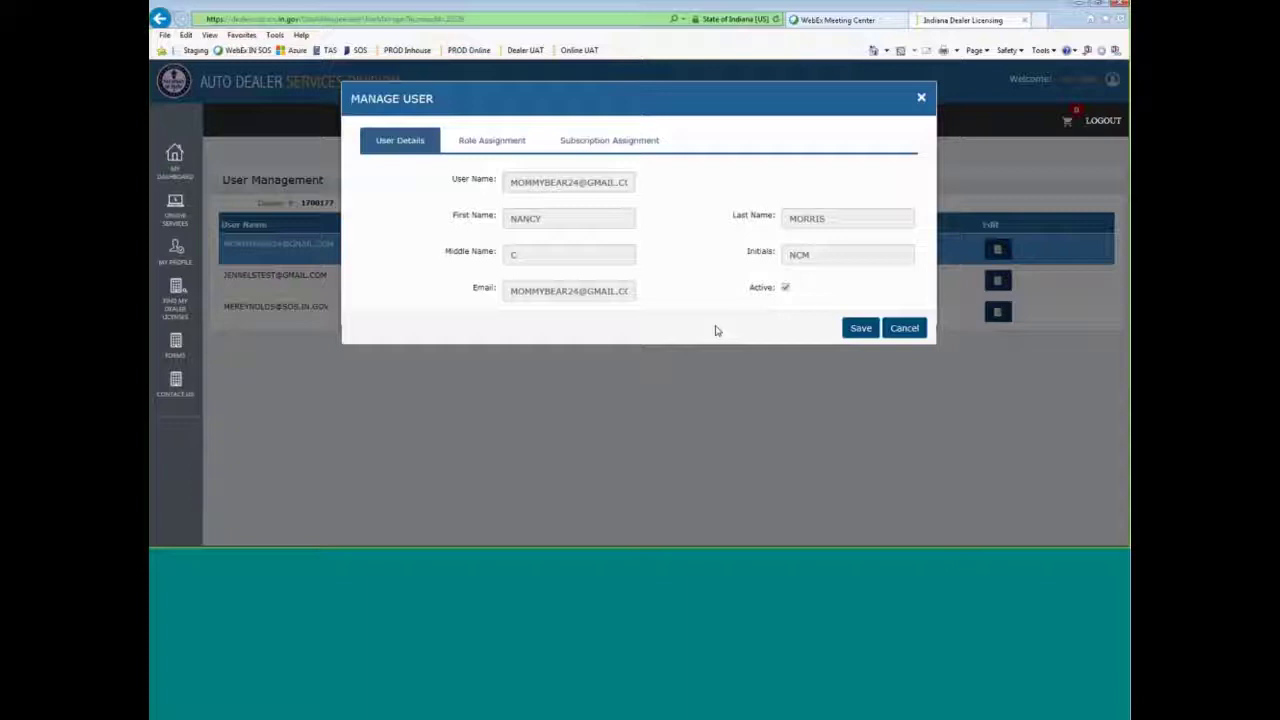
left_click(491, 140)
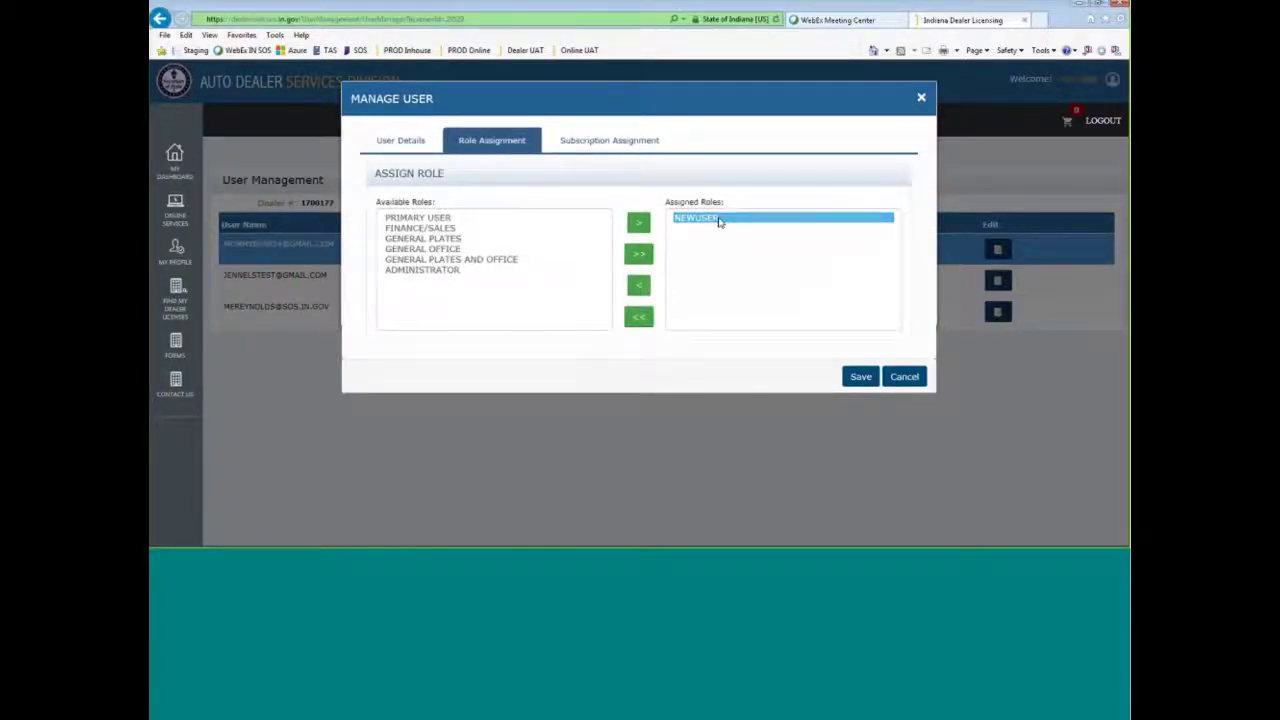
- Swap the first user's NEWUSER role for GENERAL PLATES and save with confirmation
left_click(637, 287)
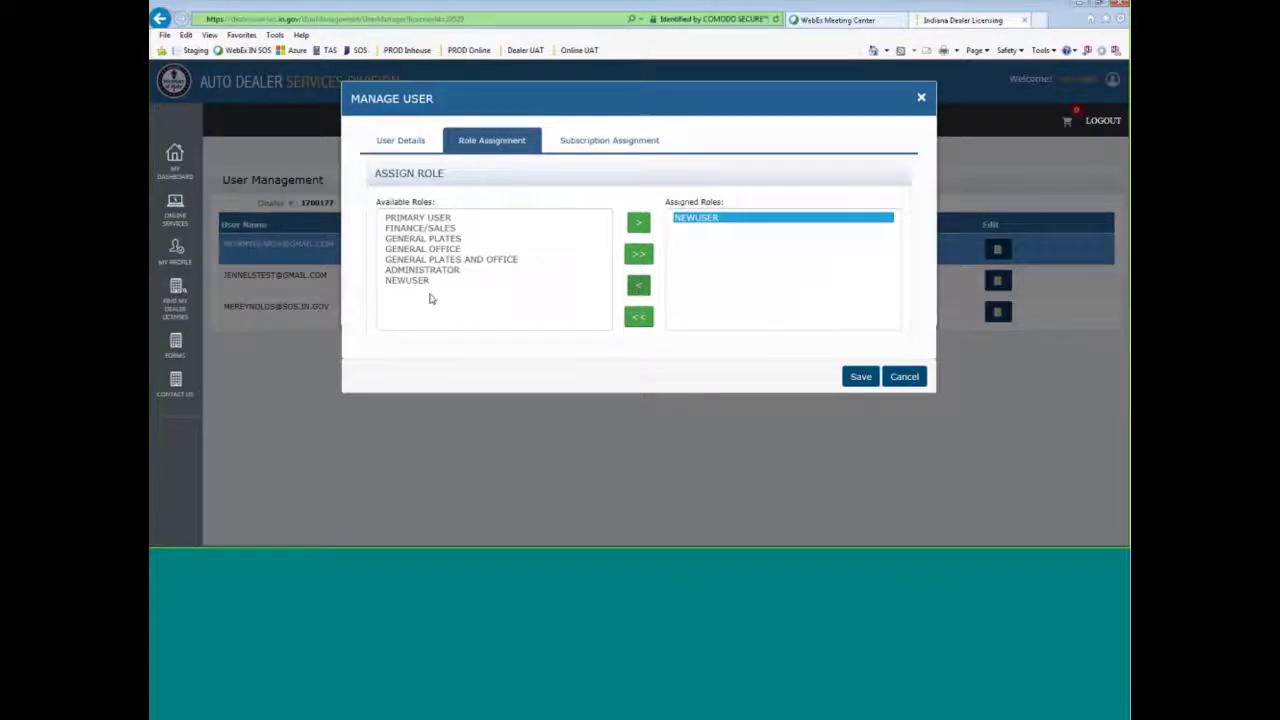
left_click(433, 282)
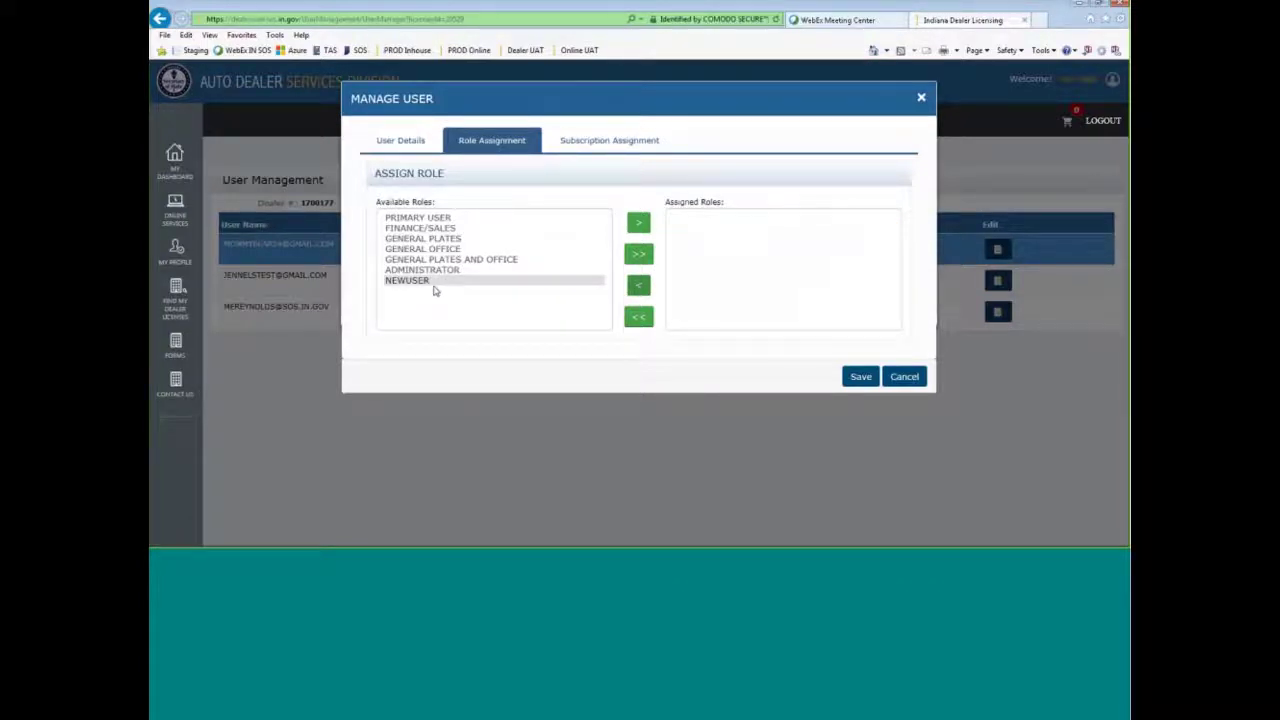
left_click(463, 240)
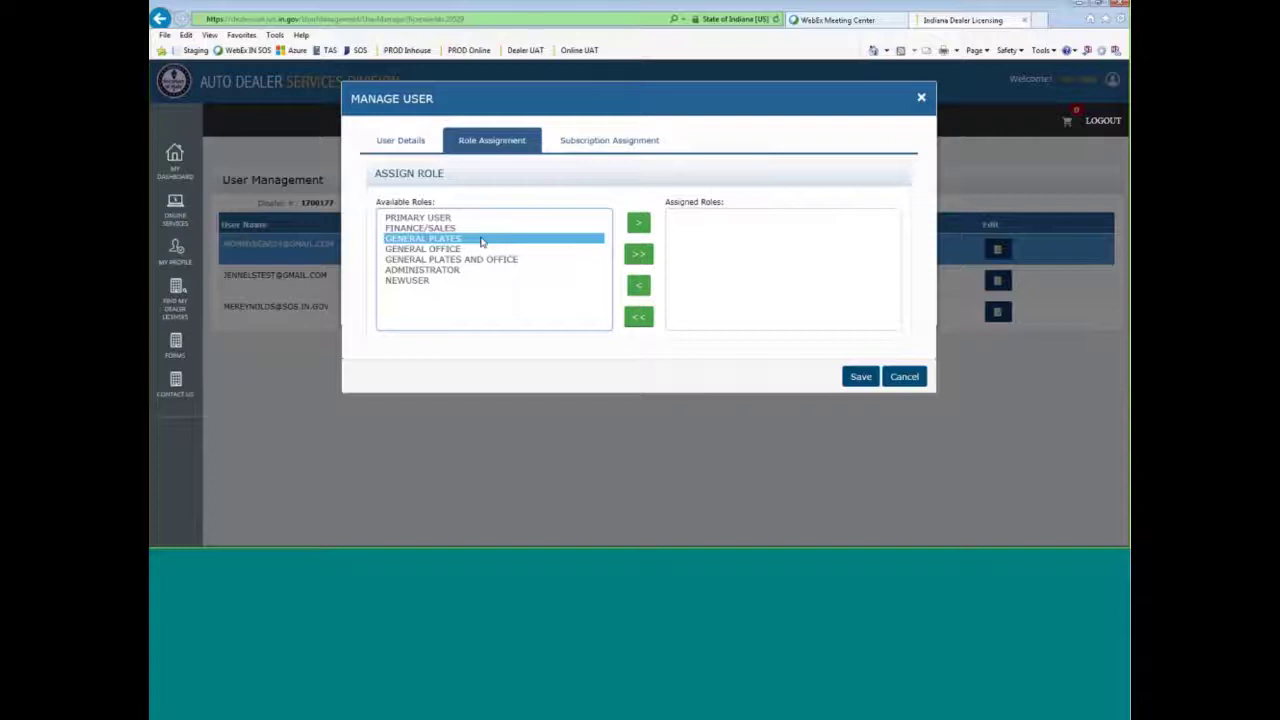
left_click(640, 223)
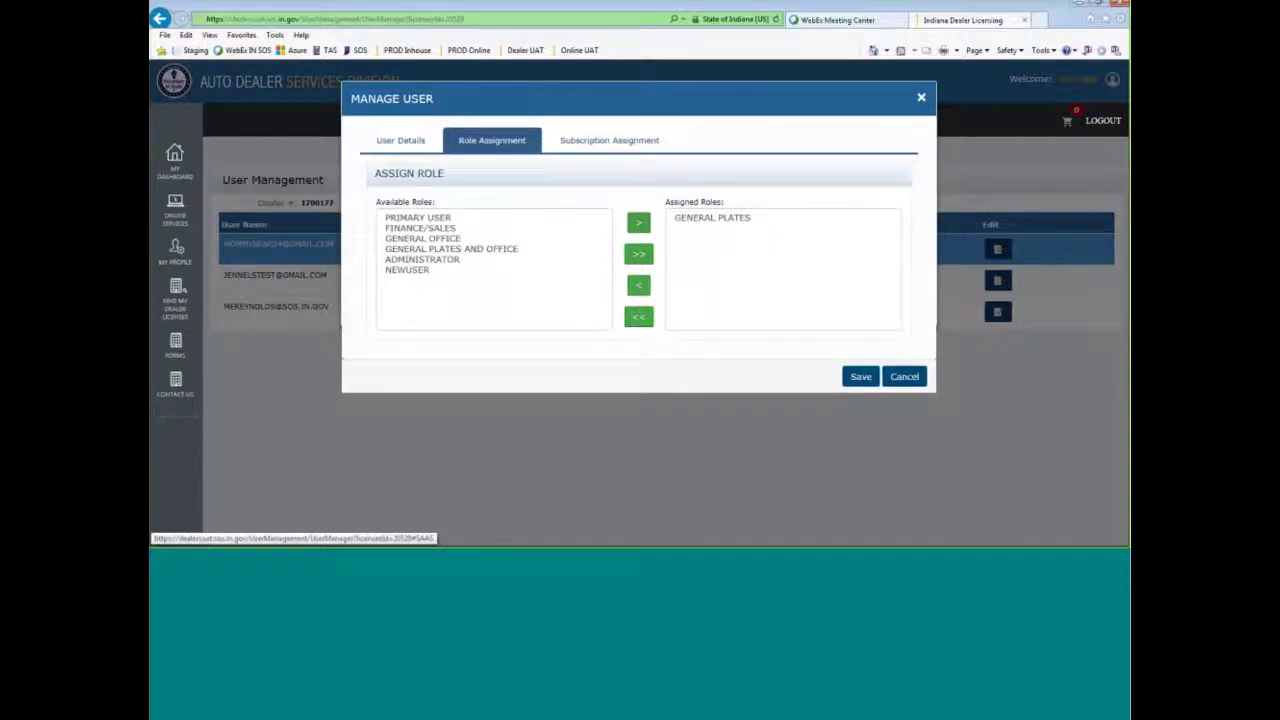
left_click(609, 140)
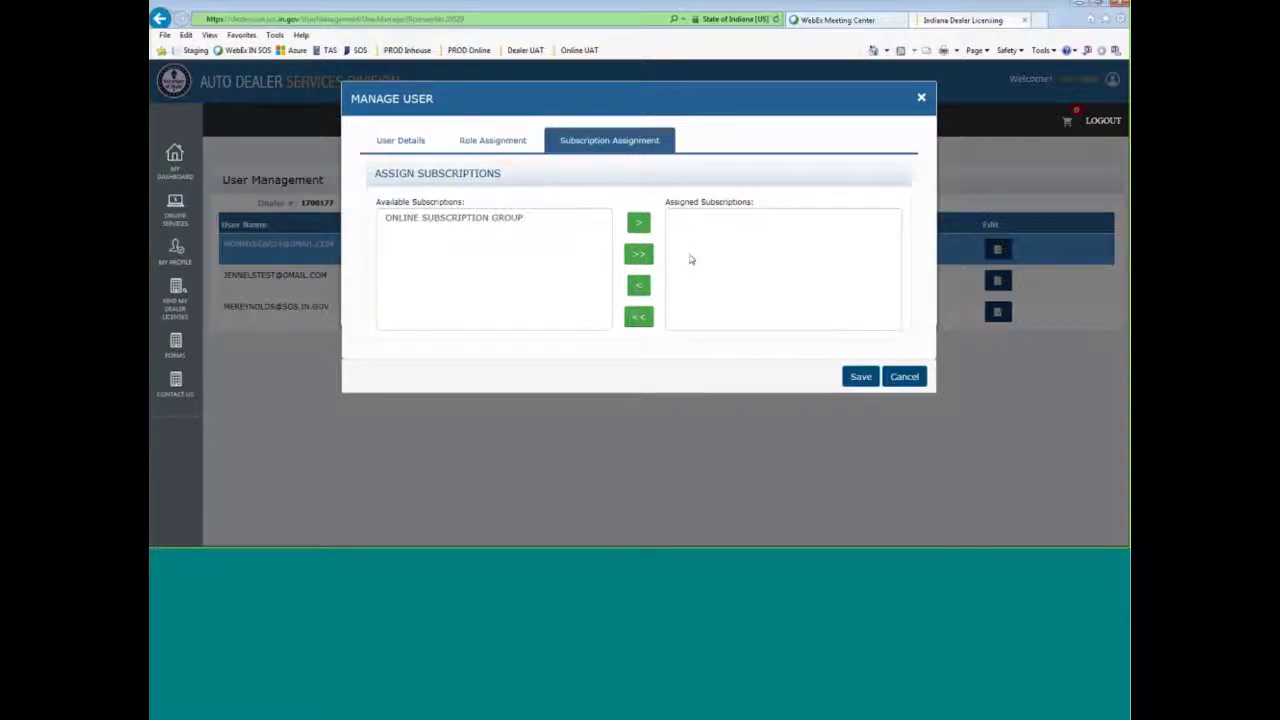
left_click(515, 140)
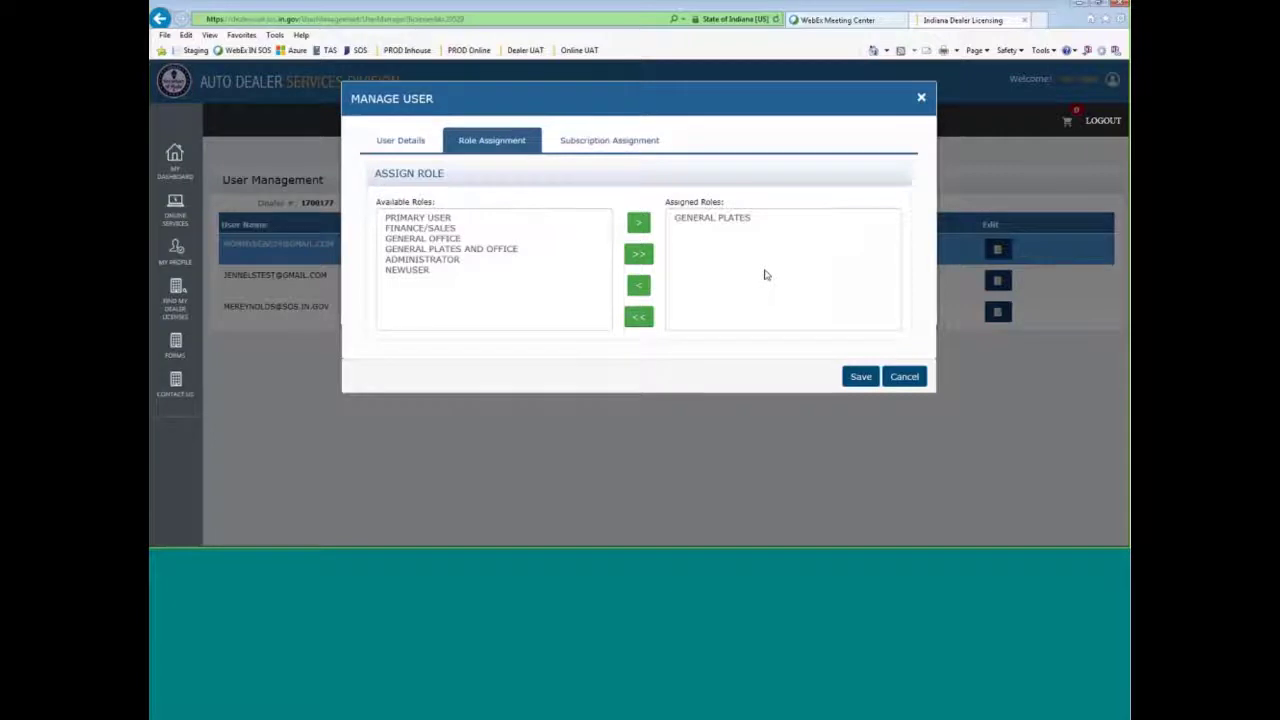
left_click(859, 376)
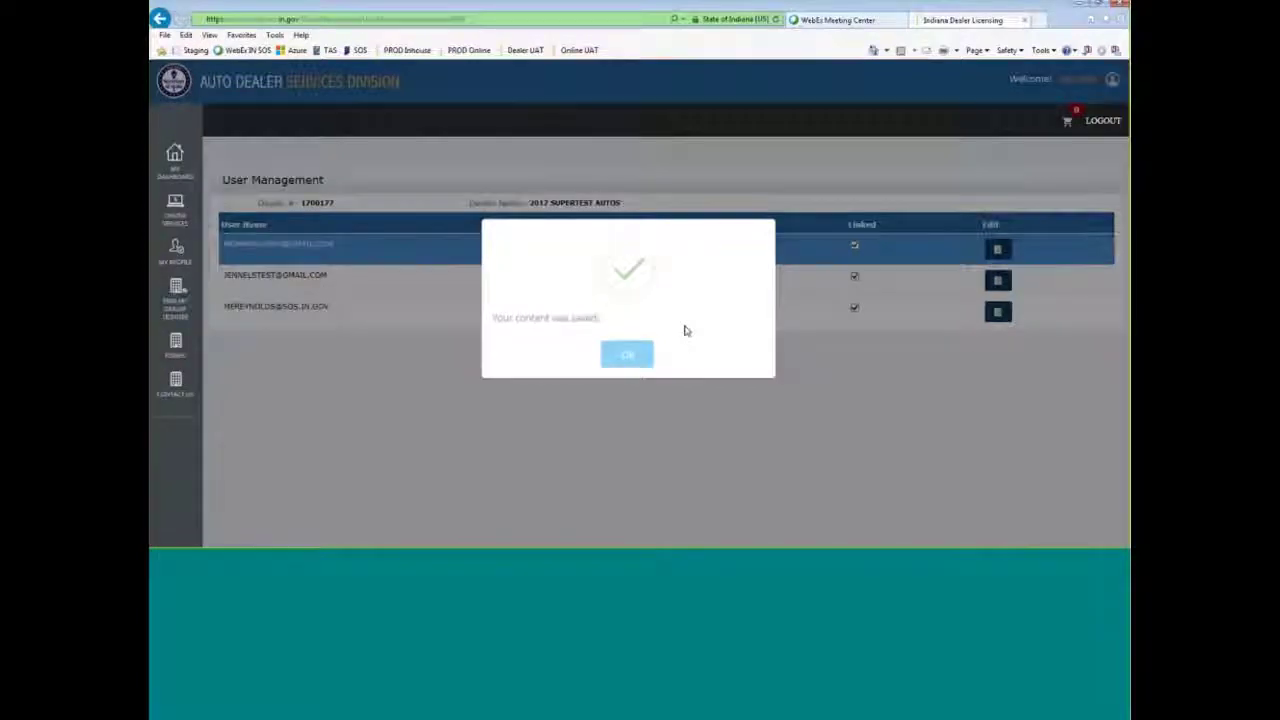
left_click(627, 354)
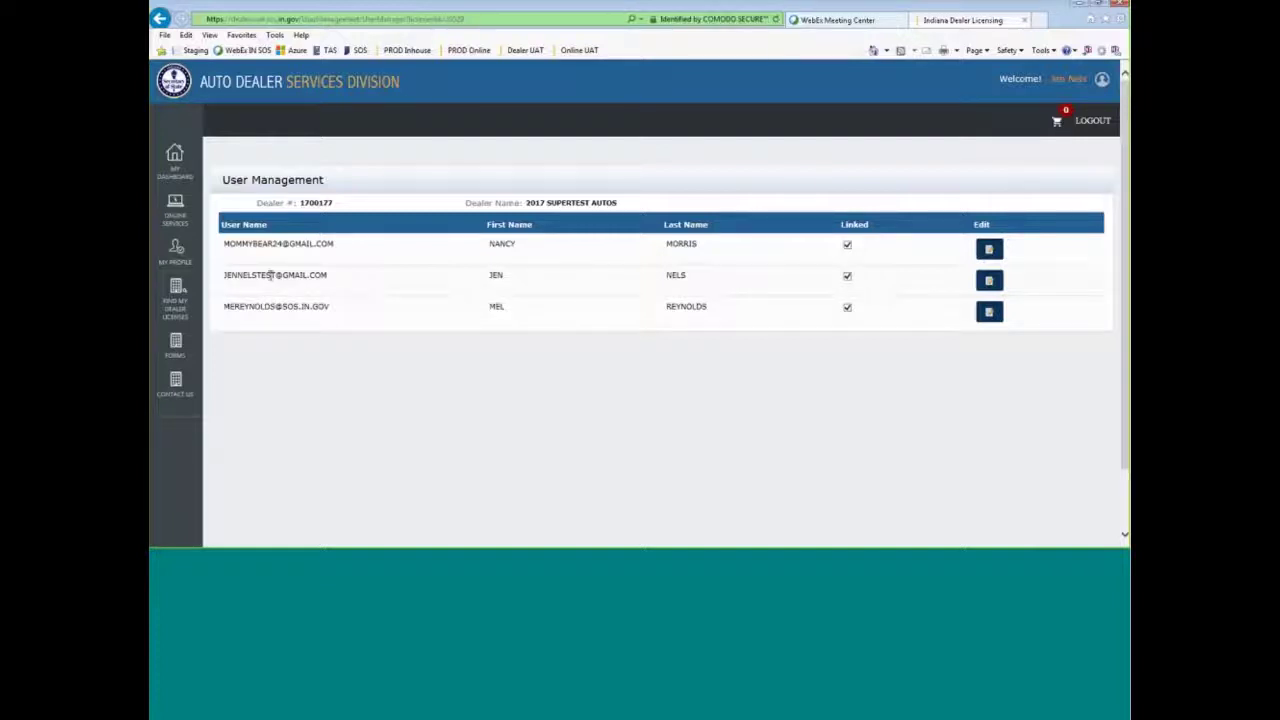
- Select dealer 2017 SUPERTEST AUTOS in Online Services and open Plates on Demand
left_click(175, 208)
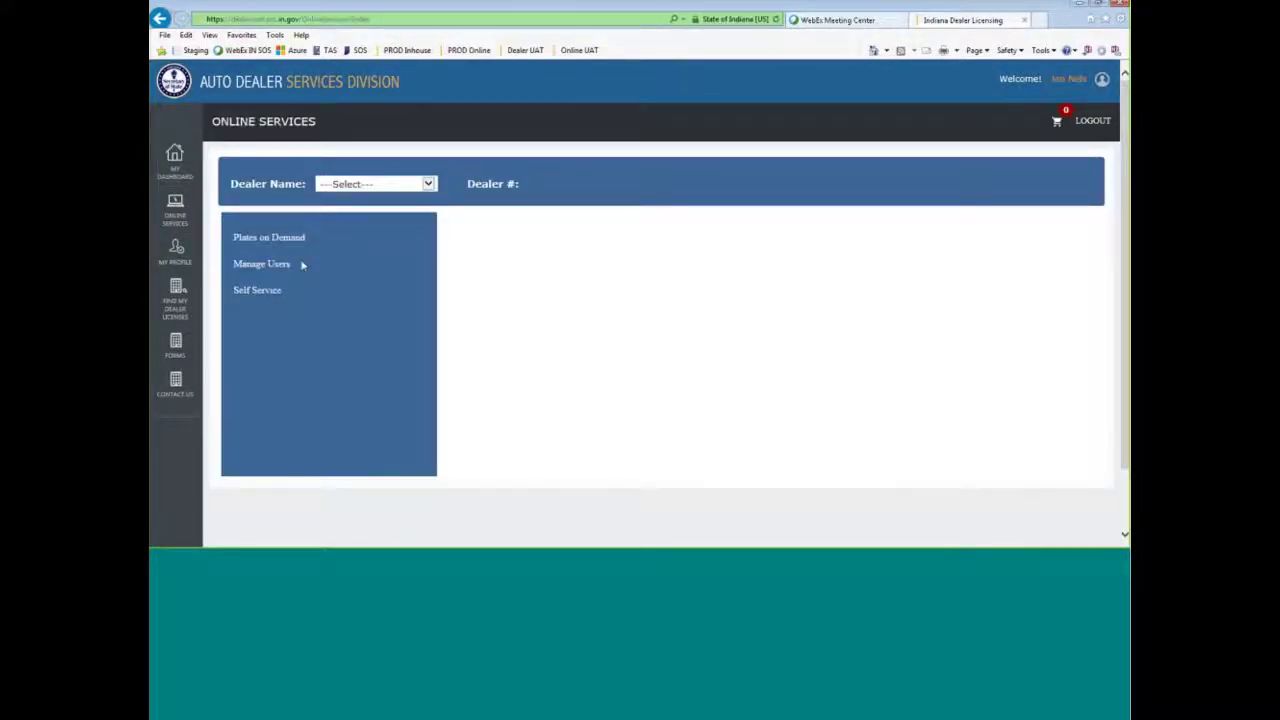
left_click(375, 184)
left_click(370, 192)
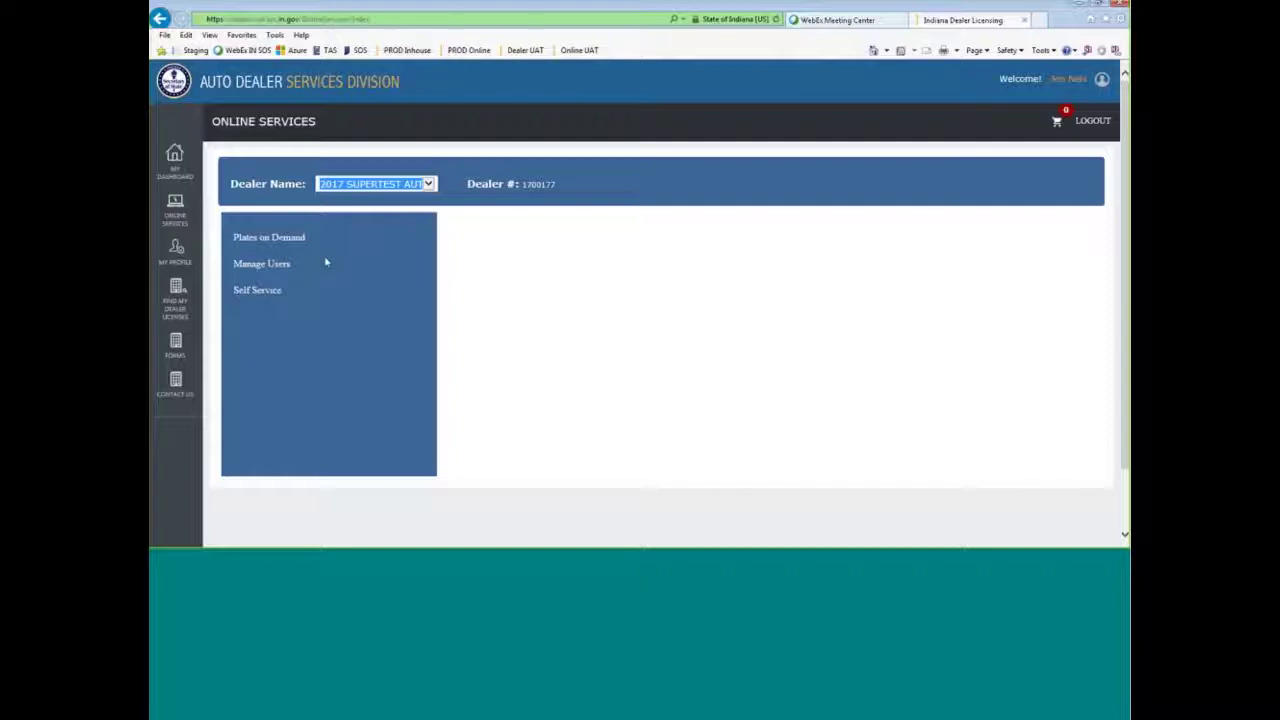
left_click(302, 240)
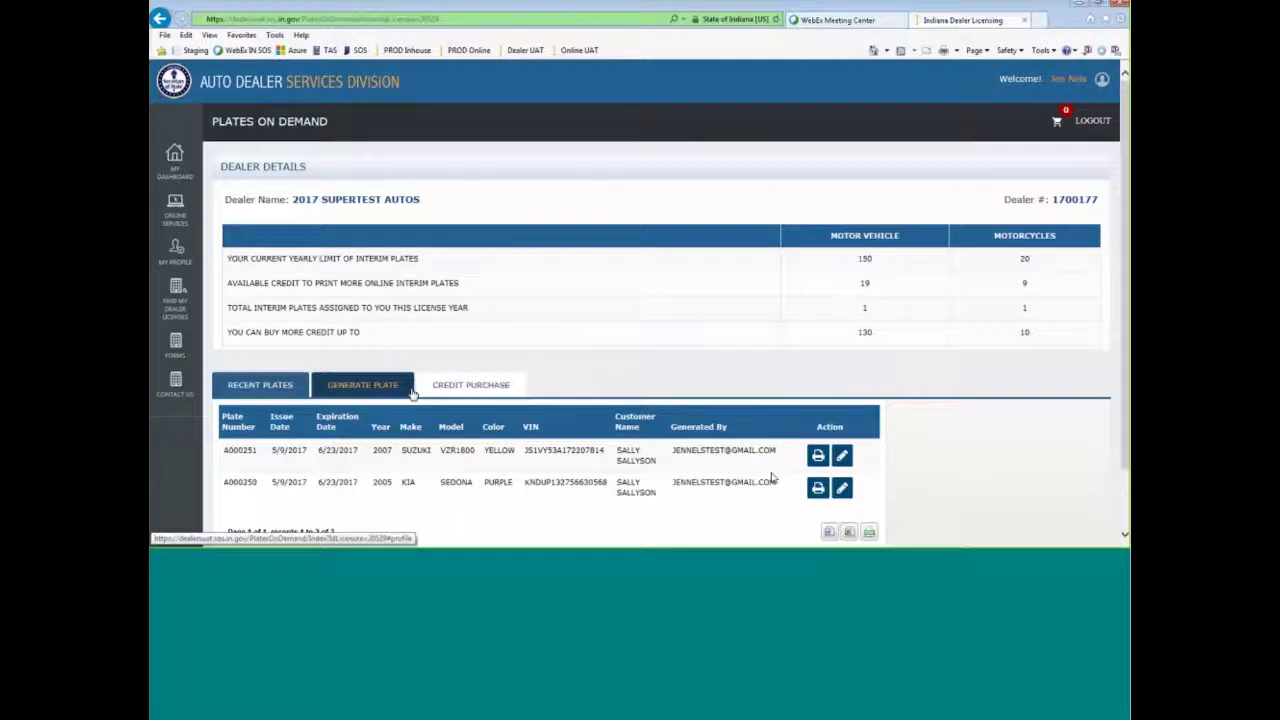
- Order 25 motor vehicle and 10 motorcycle plate credits ($105.00) and add them to the cart
left_click(502, 388)
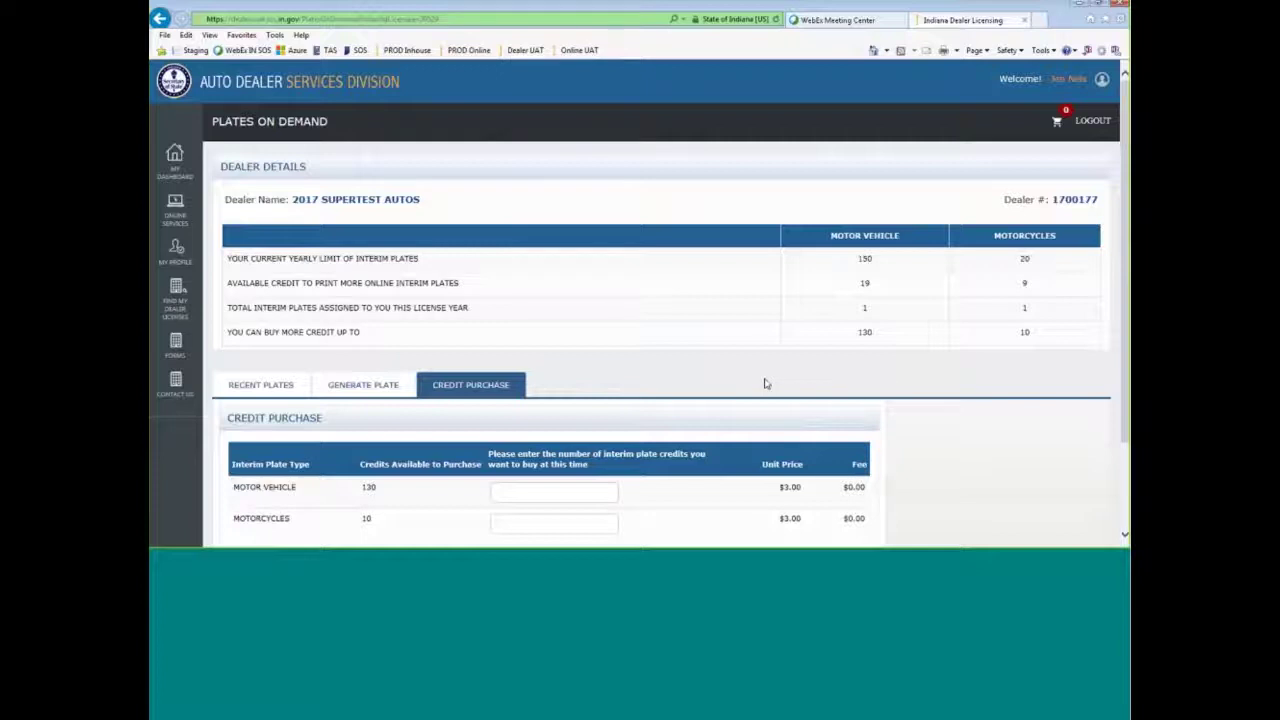
scroll(923, 437, "down", 2)
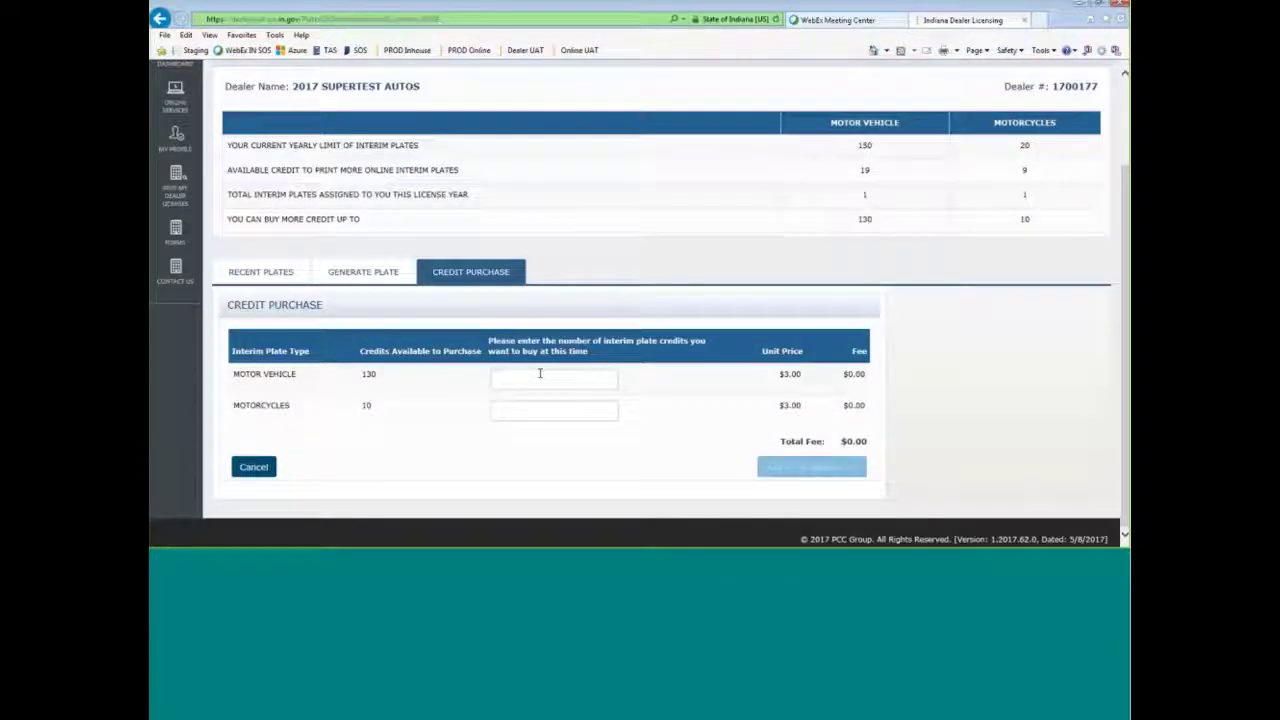
left_click(538, 374)
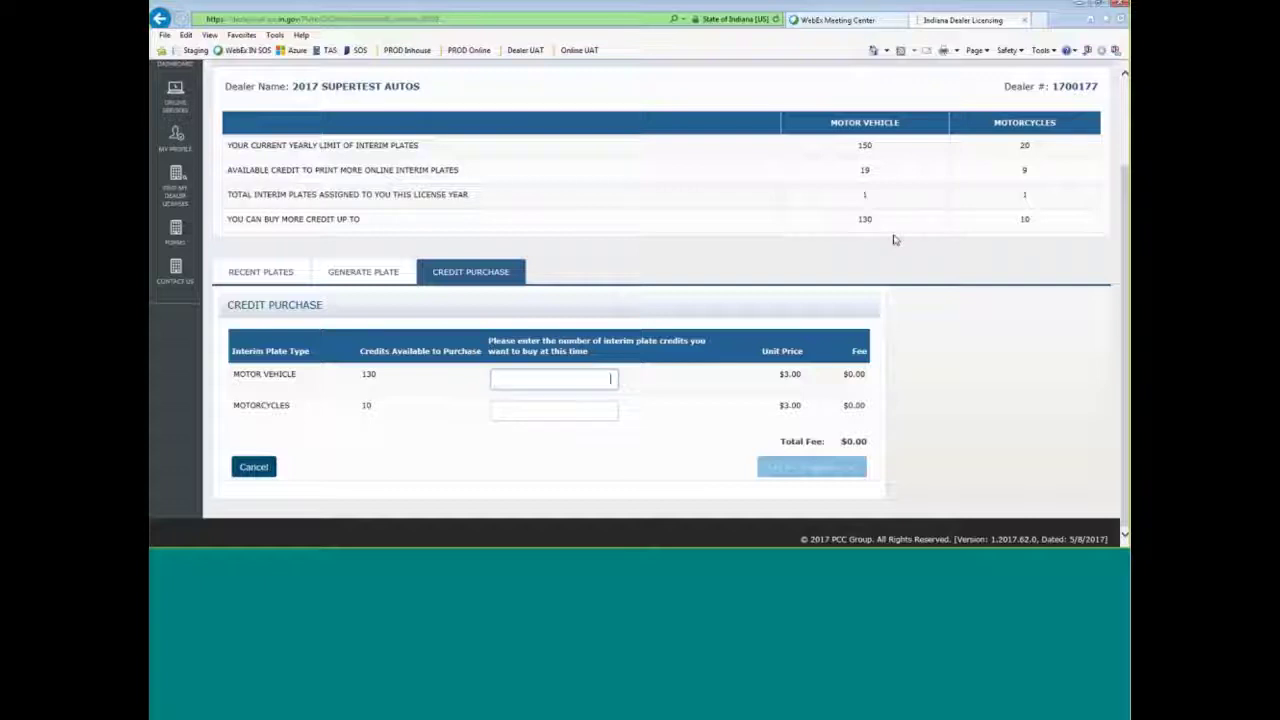
type("25")
left_click(673, 433)
left_click(601, 411)
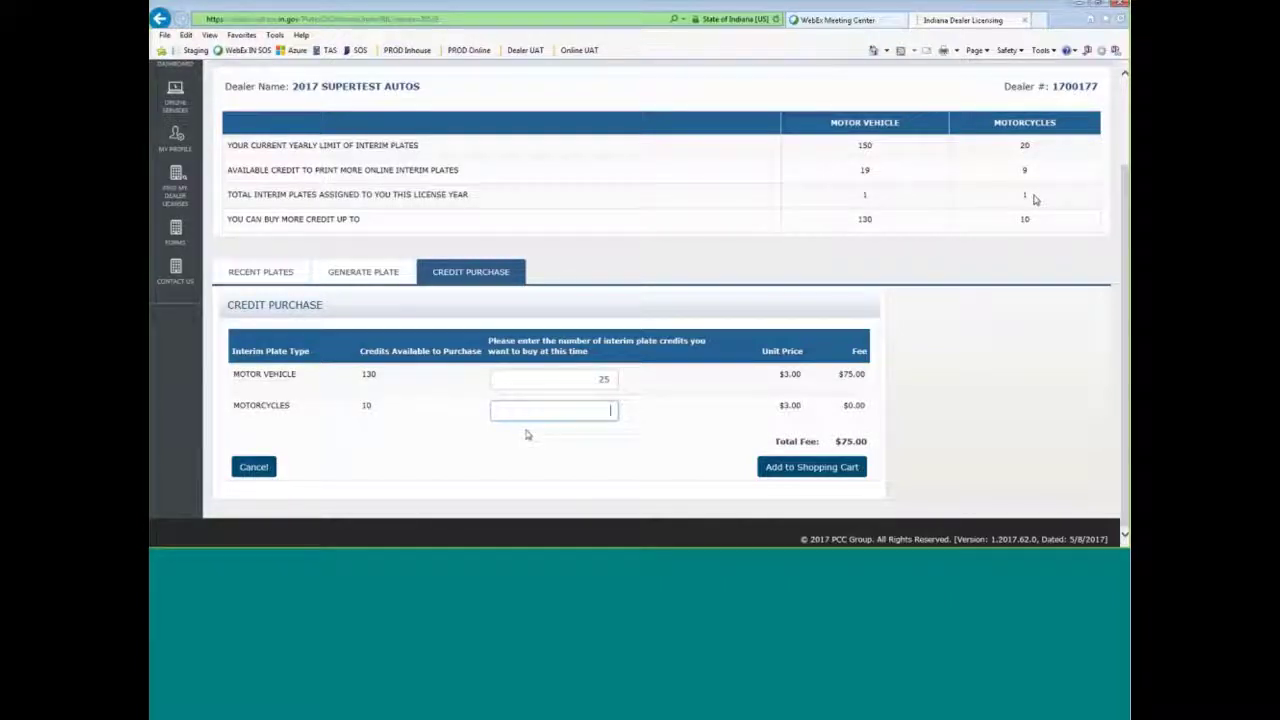
type("10")
left_click(688, 417)
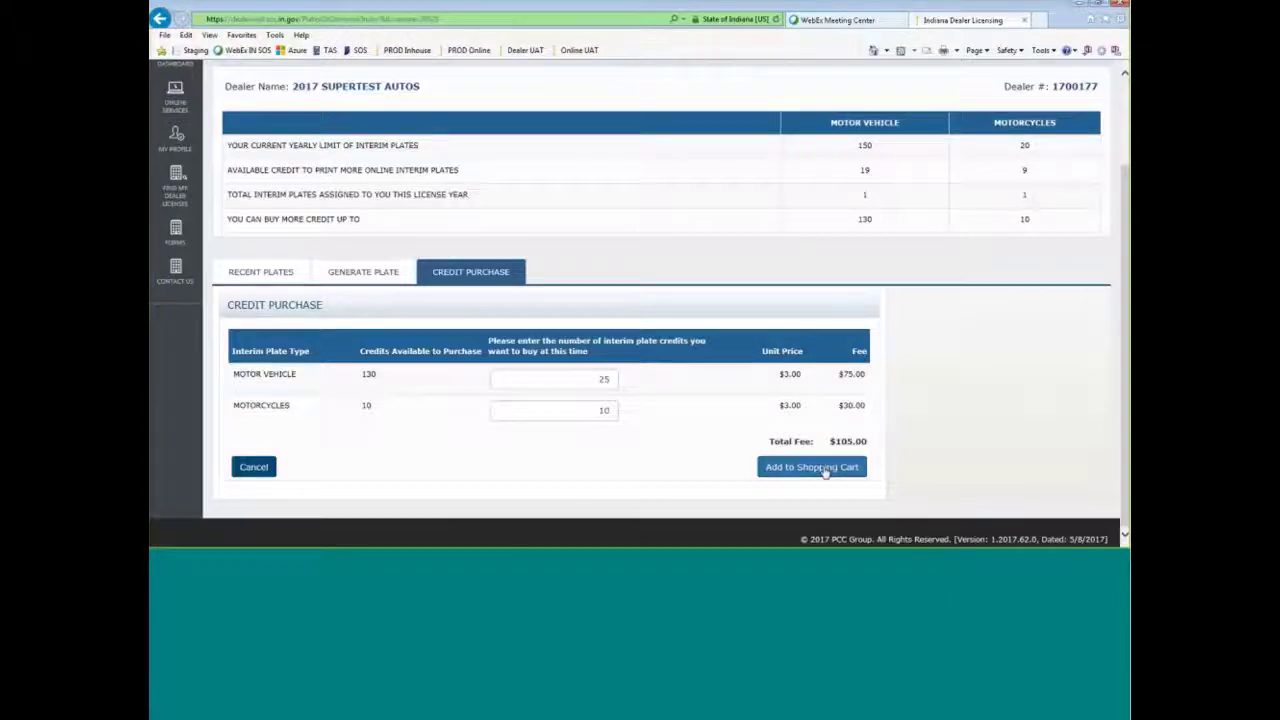
left_click(825, 468)
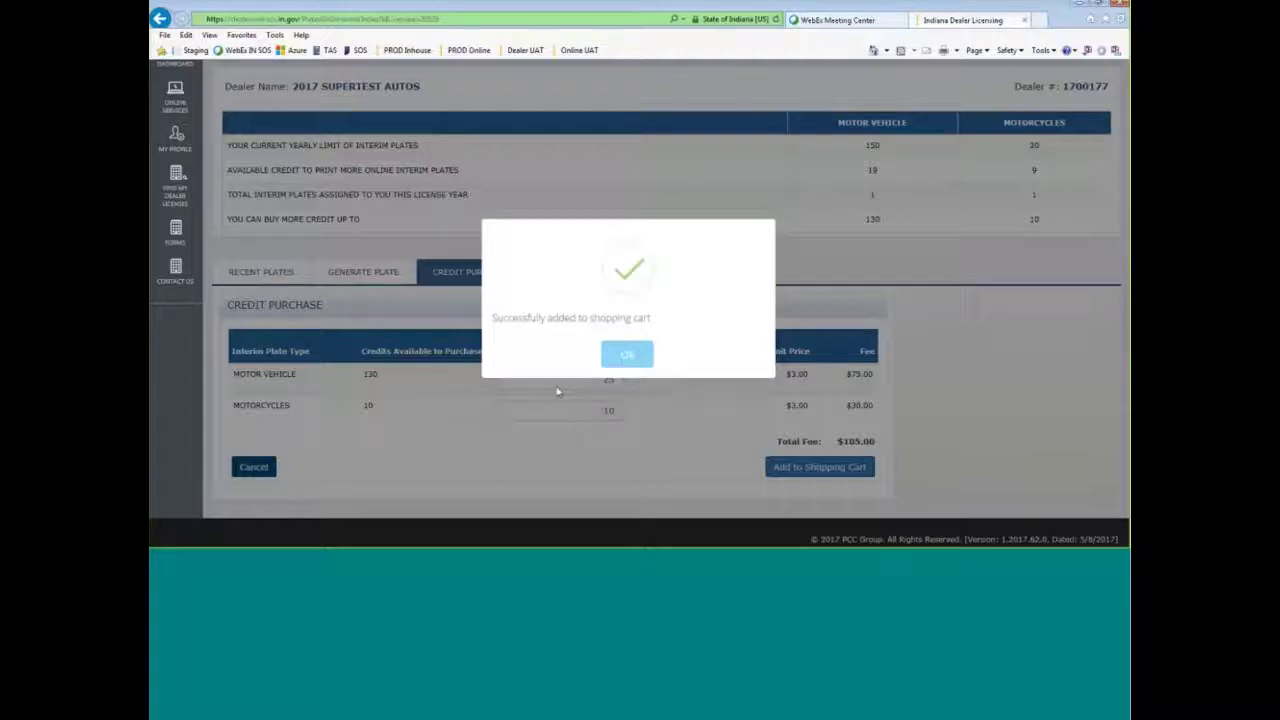
left_click(652, 364)
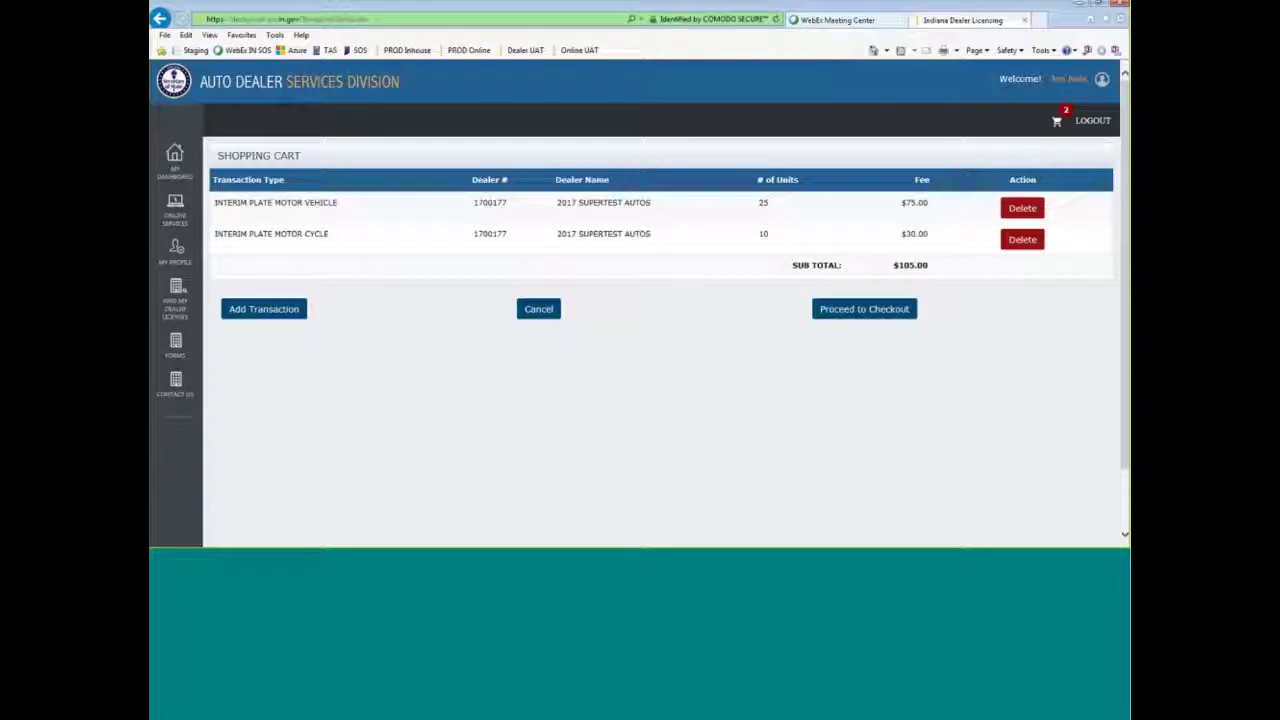
- Proceed to checkout with the two interim plate credit items in the cart
left_click(892, 317)
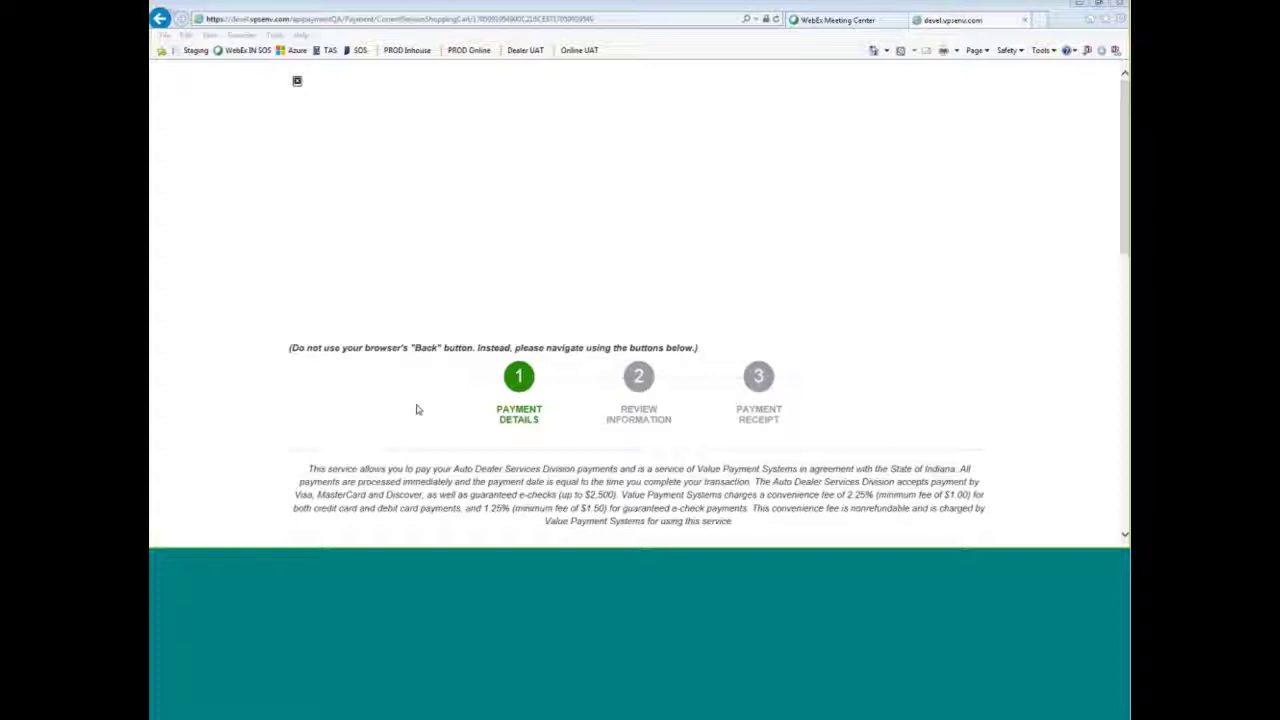
- Choose credit as payment method and enter the card number, August 2022 expiry and CVV
scroll(1008, 350, "down", 5)
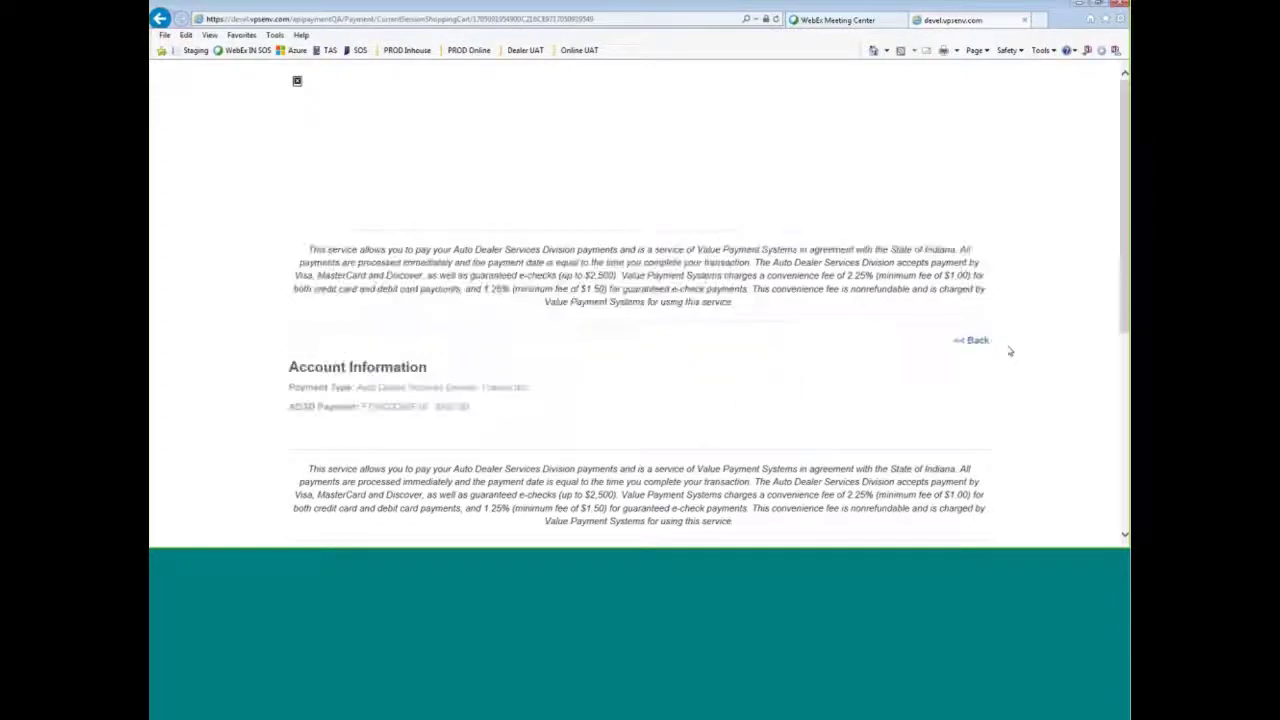
left_click(322, 271)
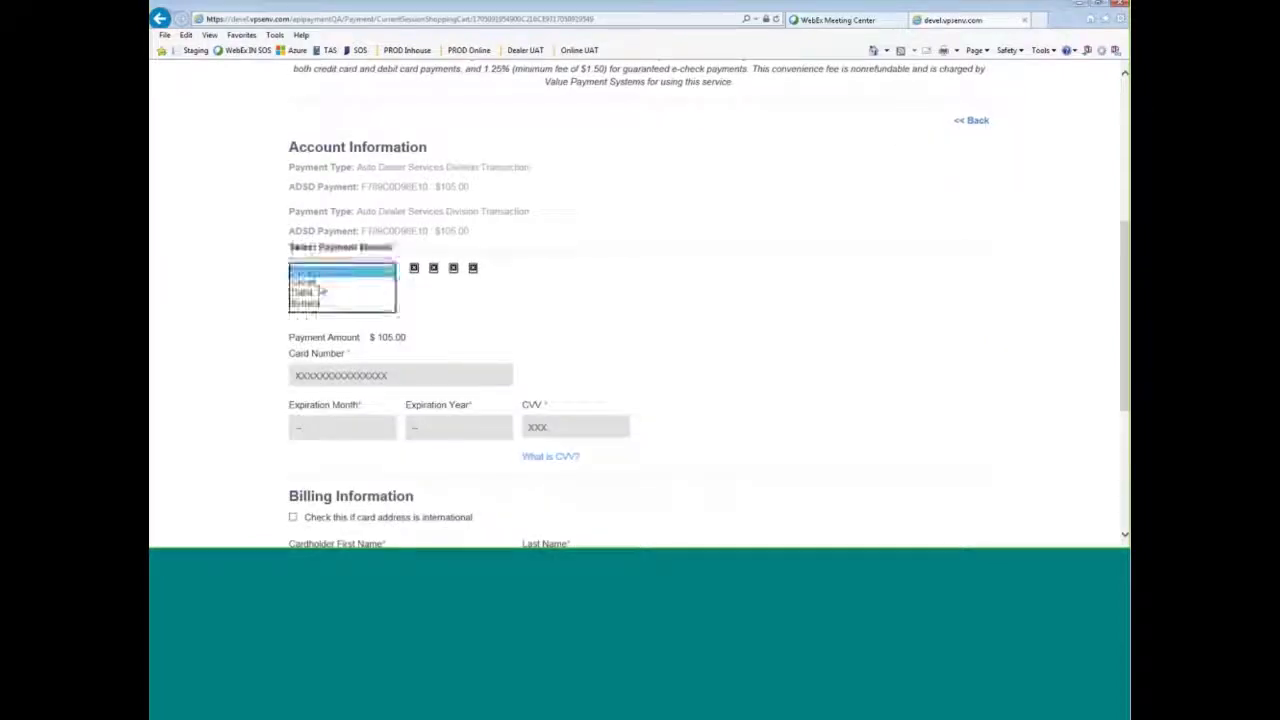
left_click(310, 284)
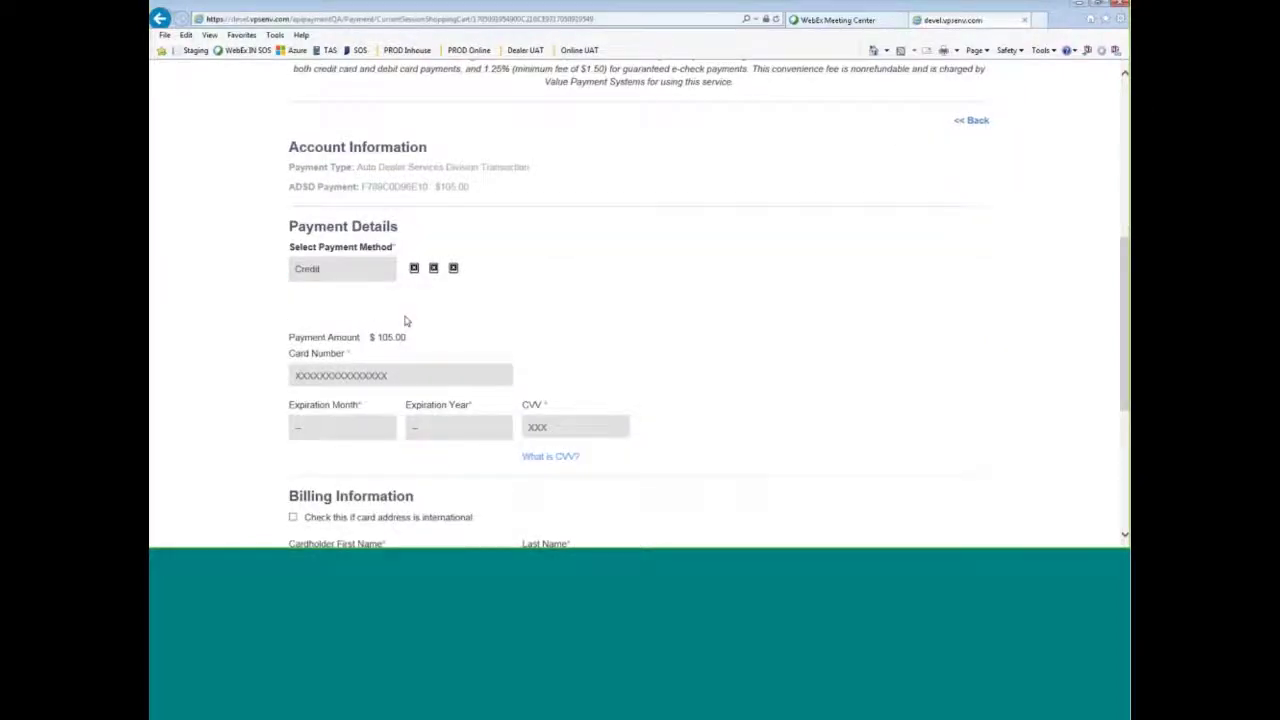
scroll(403, 320, "down", 2)
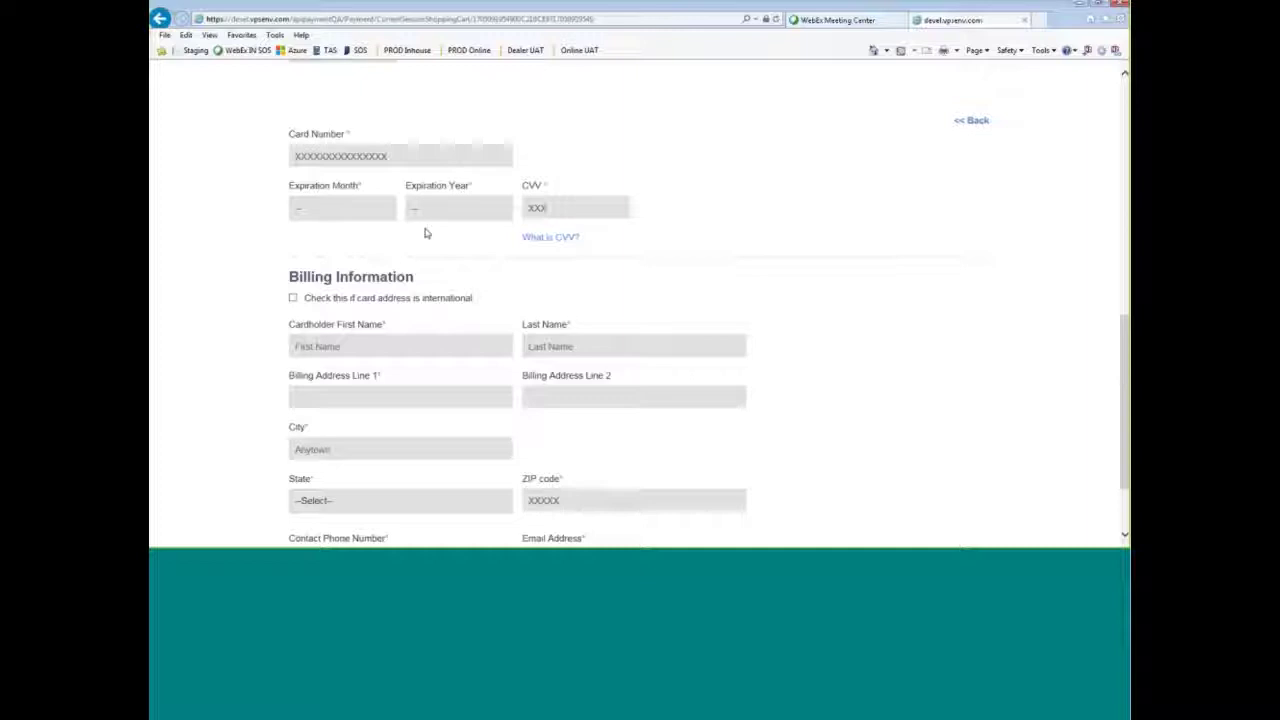
type("411111")
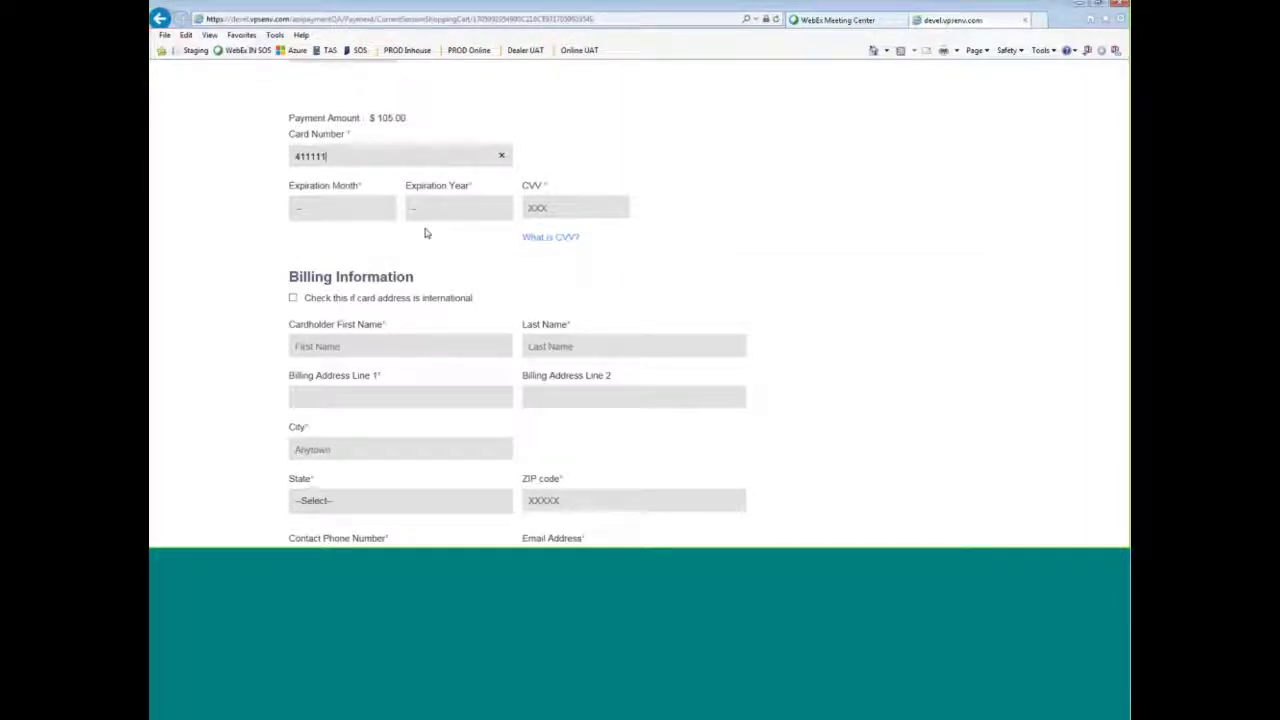
type("1111111111")
left_click(349, 211)
left_click(305, 295)
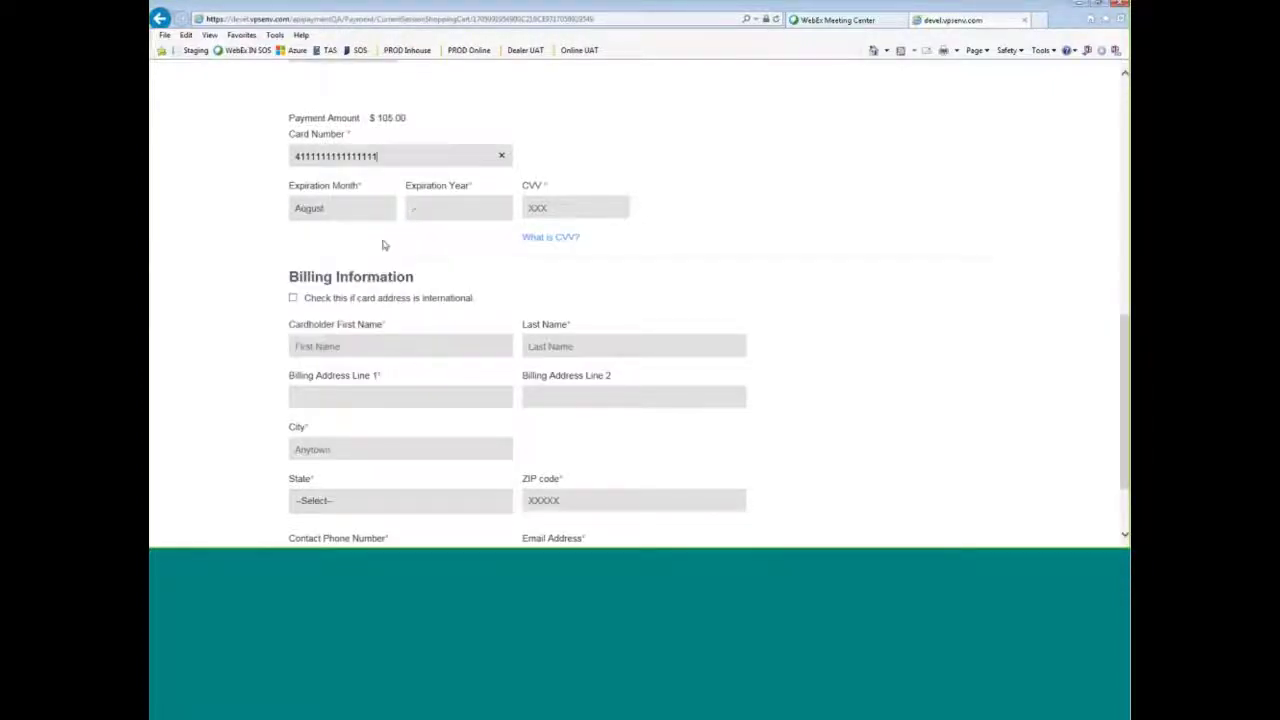
left_click(452, 208)
left_click(452, 273)
left_click(551, 206)
type("123")
- Enter the cardholder's name and billing address in Indianapolis, Indiana, with ZIP code
left_click(377, 347)
type("Sally")
key("Tab")
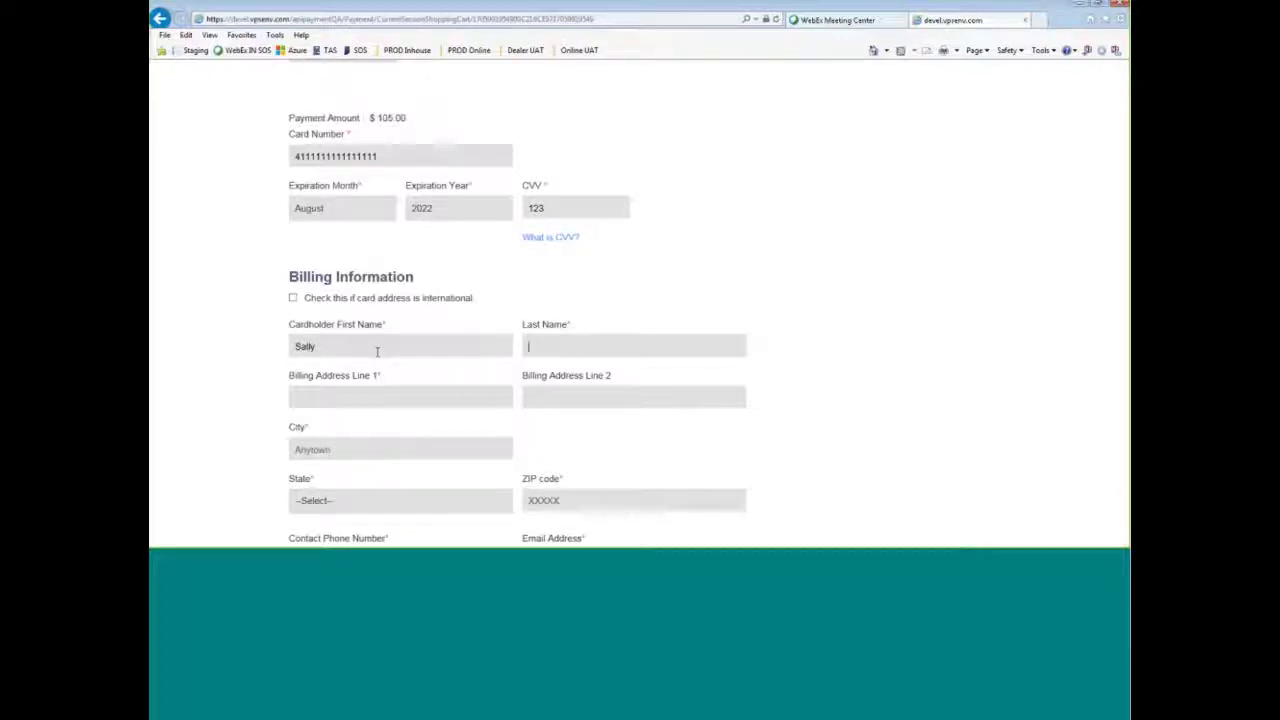
type("Sallyson")
key("Tab")
type("123 E <ao")
key("BackSpace")
key("BackSpace")
key("BackSpace")
type("Main St")
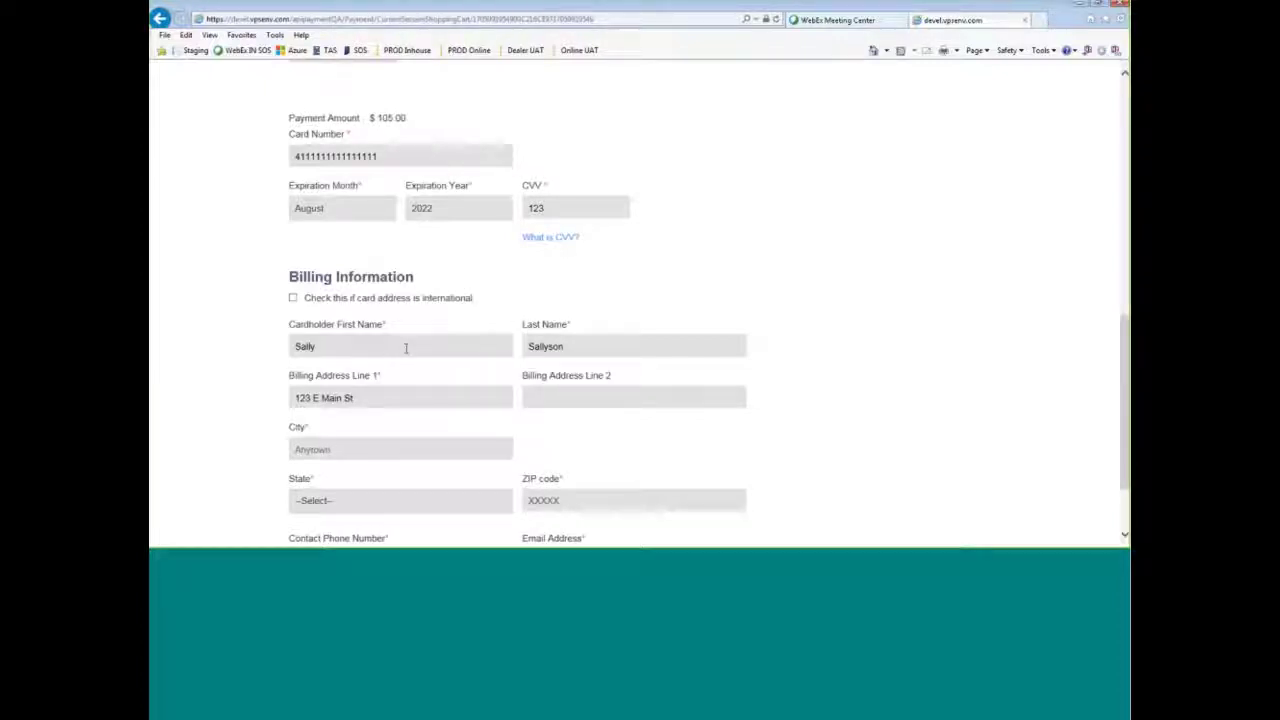
left_click(365, 450)
type("Indianapolis")
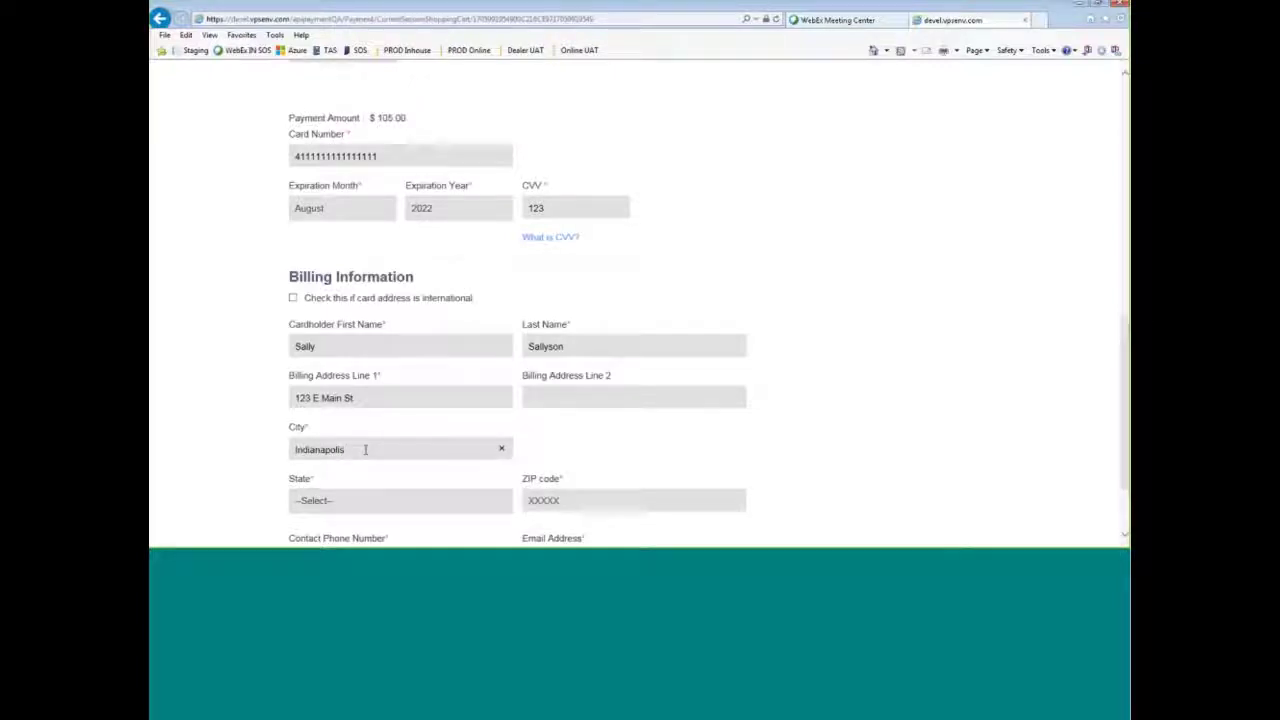
left_click(349, 497)
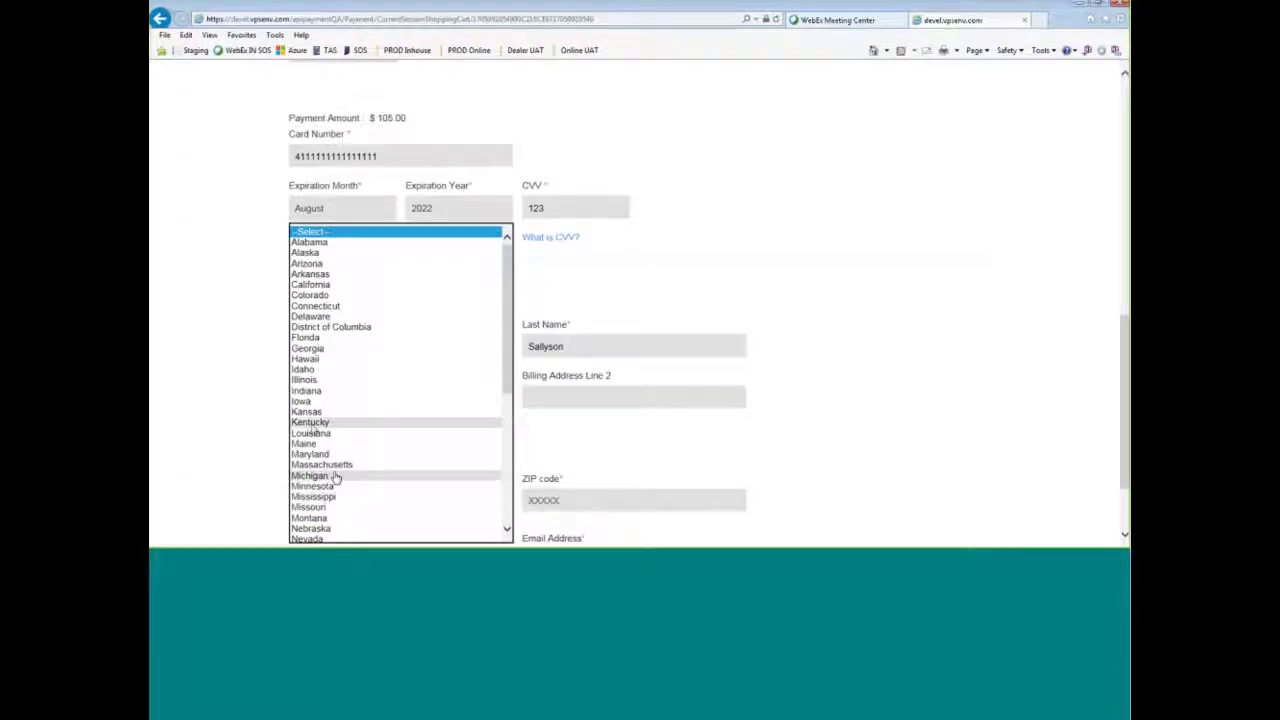
left_click(340, 390)
left_click(559, 502)
type("37215")
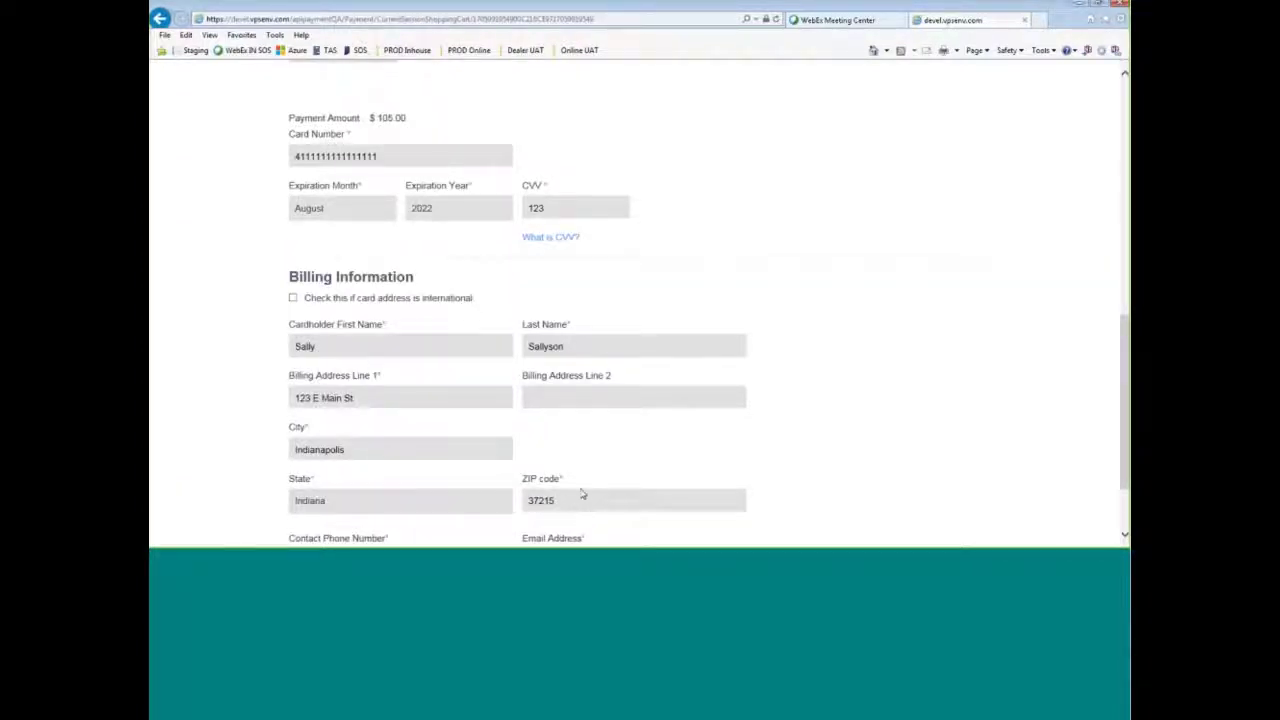
- Add the contact phone number and email address, then continue to the review step
scroll(582, 494, "down", 2)
left_click(380, 453)
type("3175551212")
left_click(569, 456)
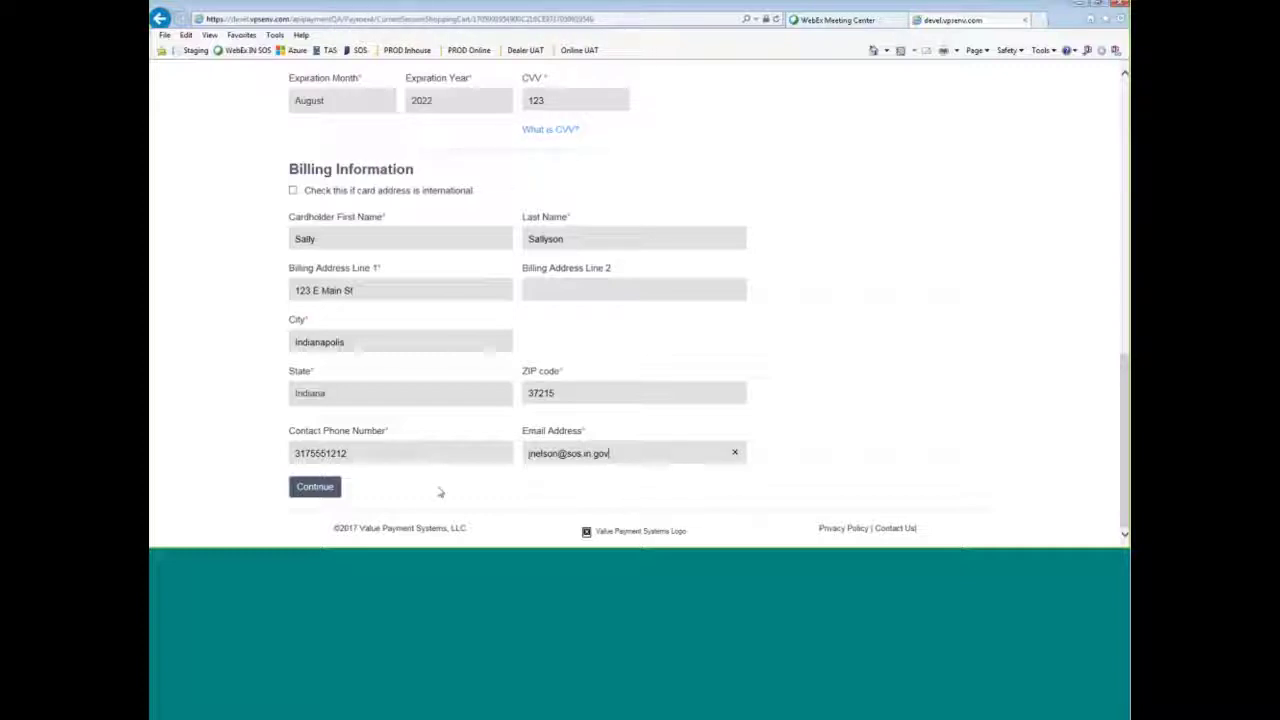
left_click(326, 490)
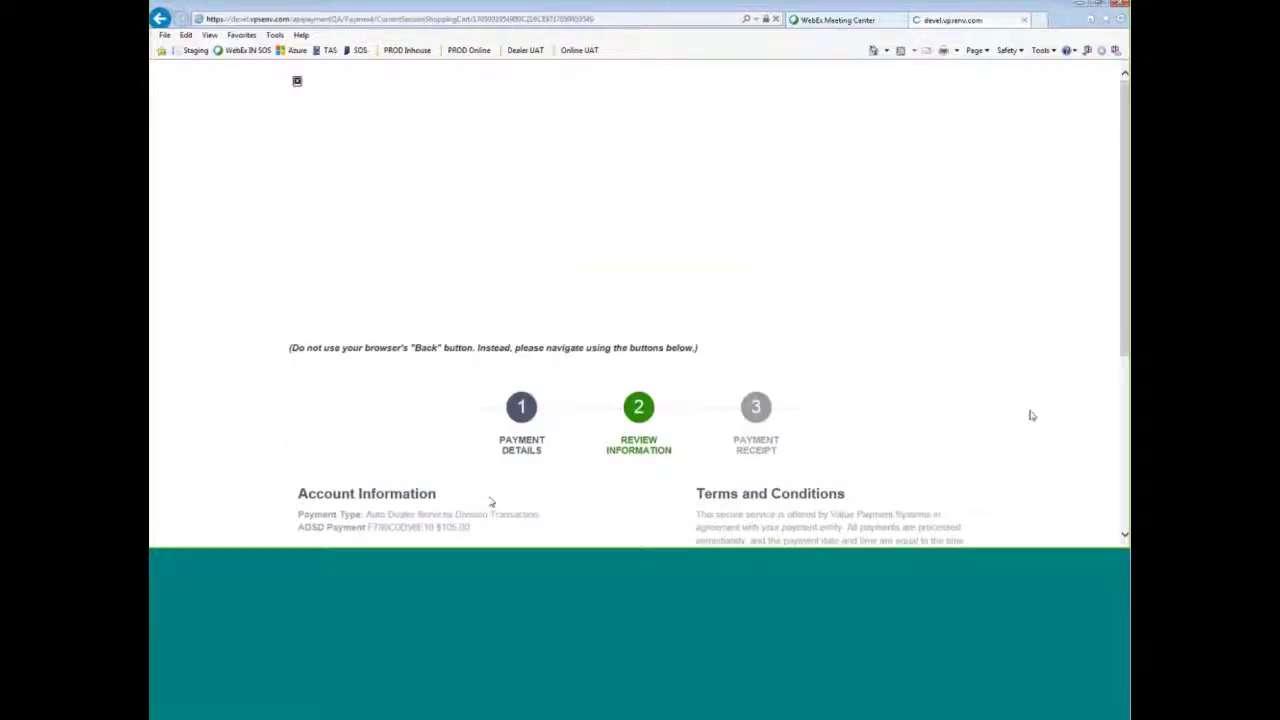
- Accept the terms and process the $107.35 payment
scroll(1032, 415, "down", 3)
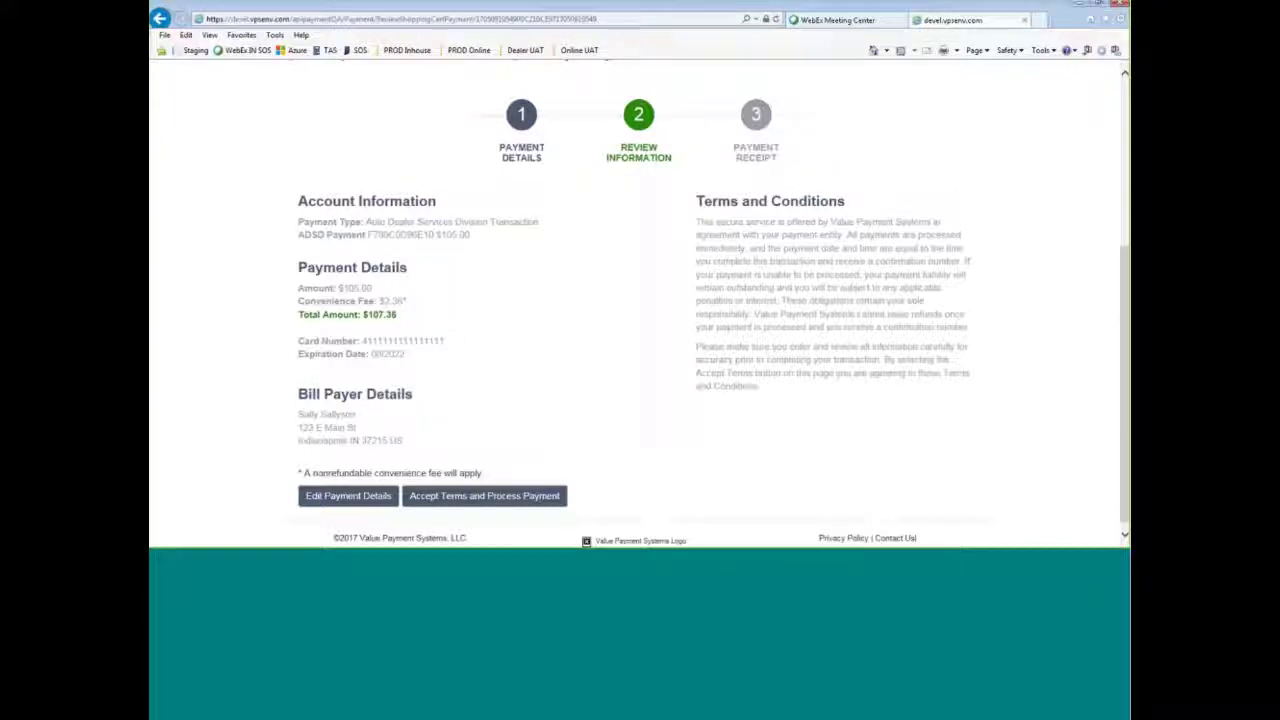
left_click(483, 500)
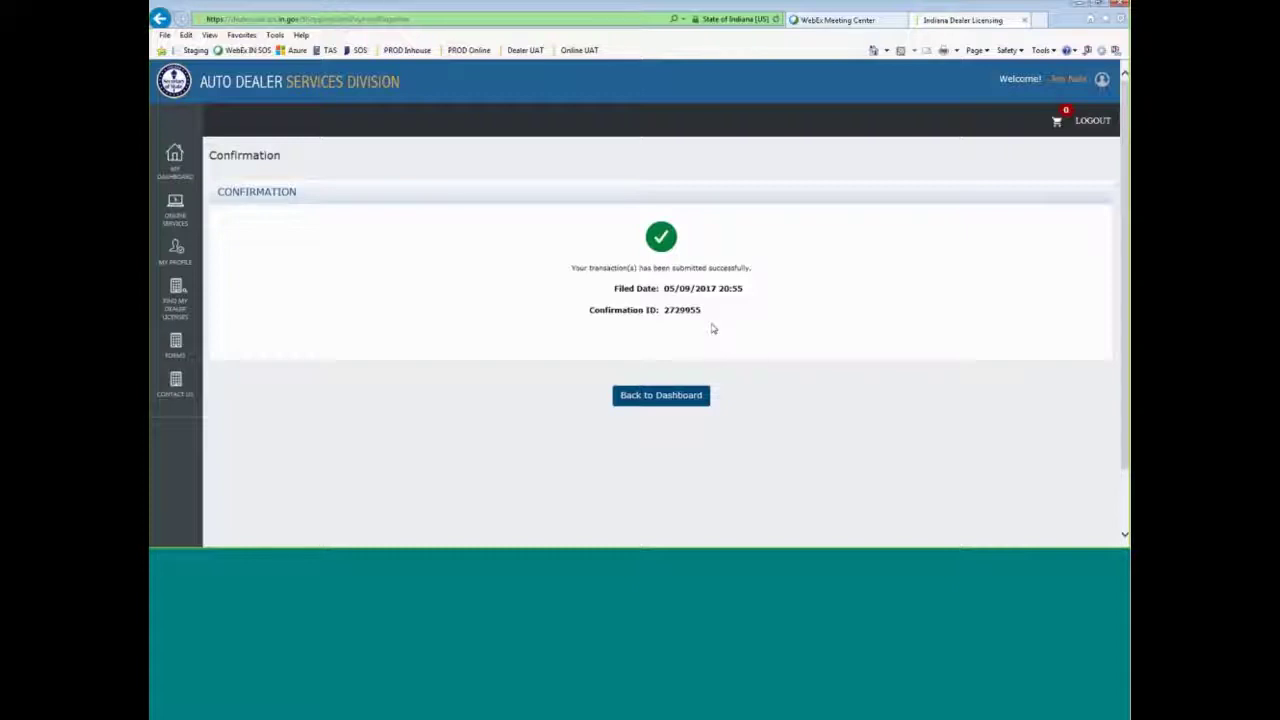
- Return to the dashboard and select dealer 2017 SUPERTEST AUTOS under Online Services
left_click(694, 396)
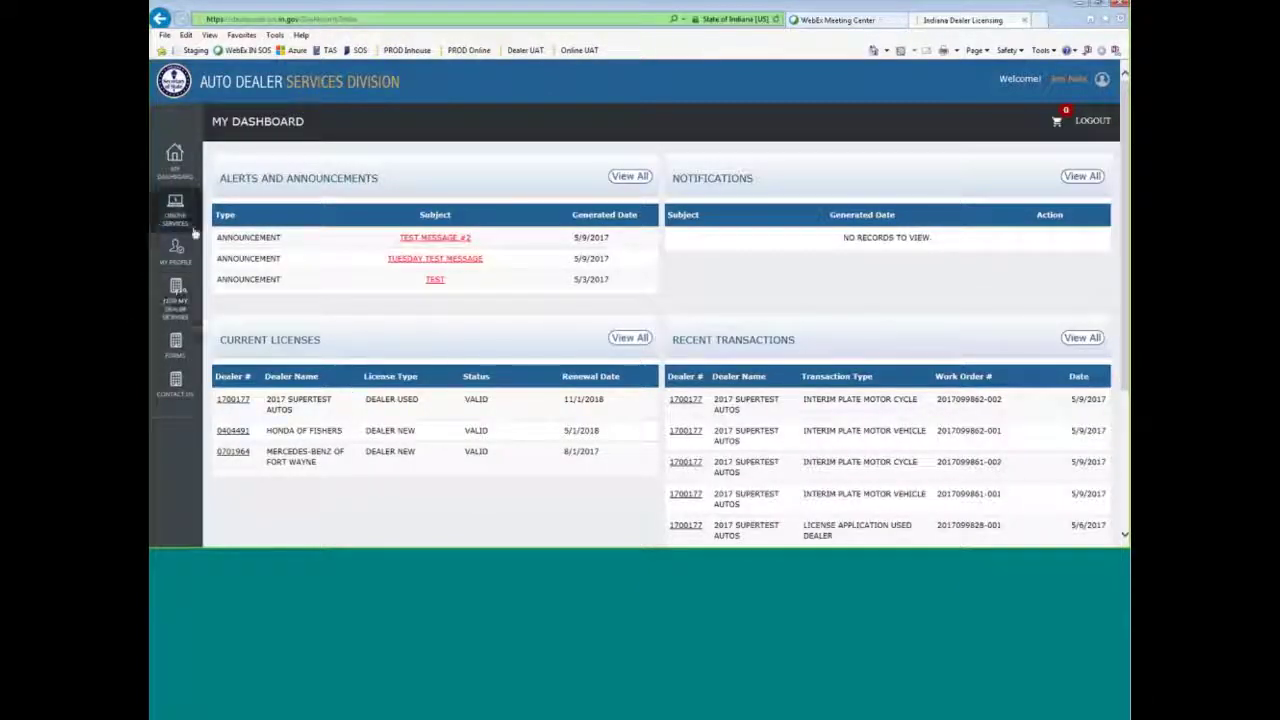
left_click(182, 216)
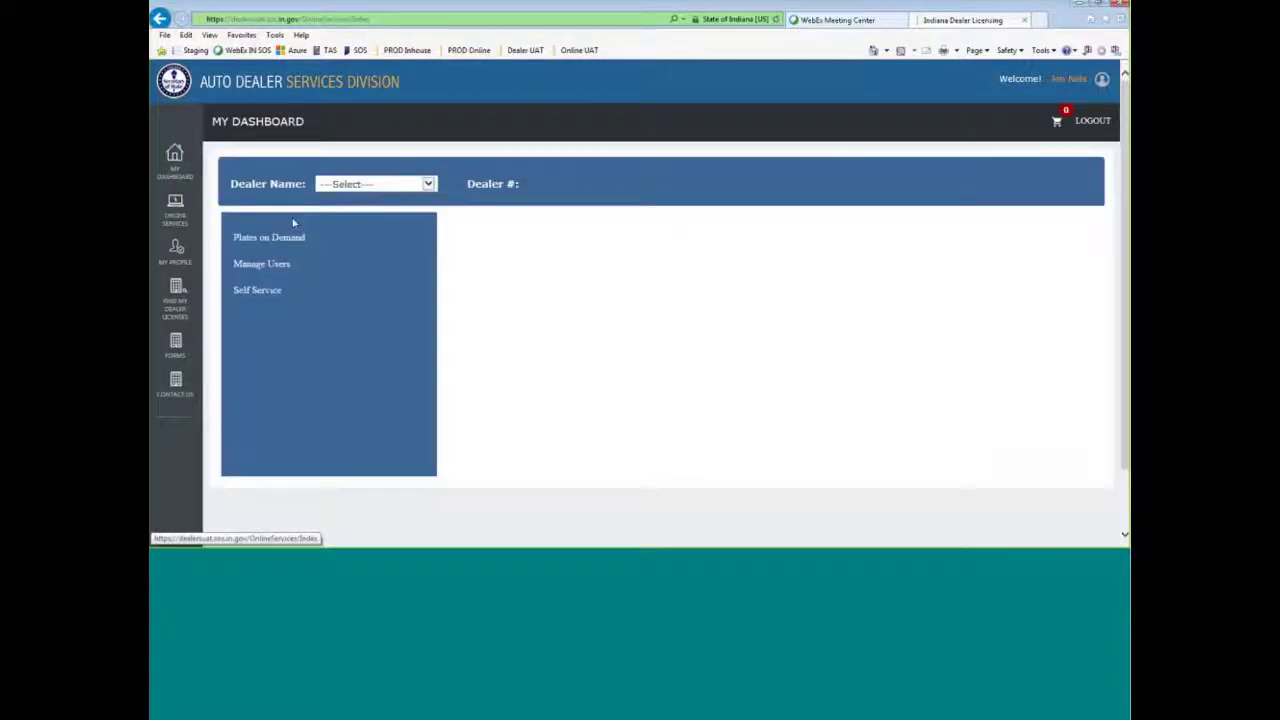
left_click(390, 184)
left_click(399, 194)
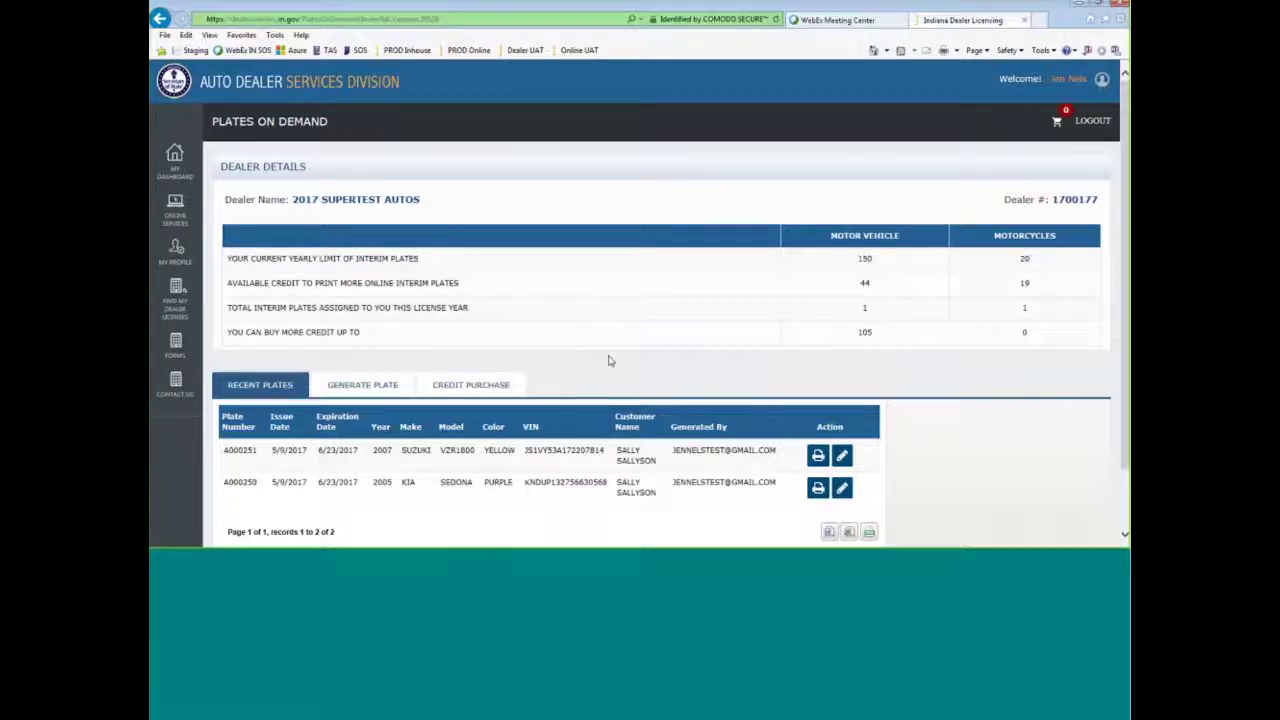
- Start a Motor Vehicle plate, paste in the VIN, and validate it
left_click(375, 395)
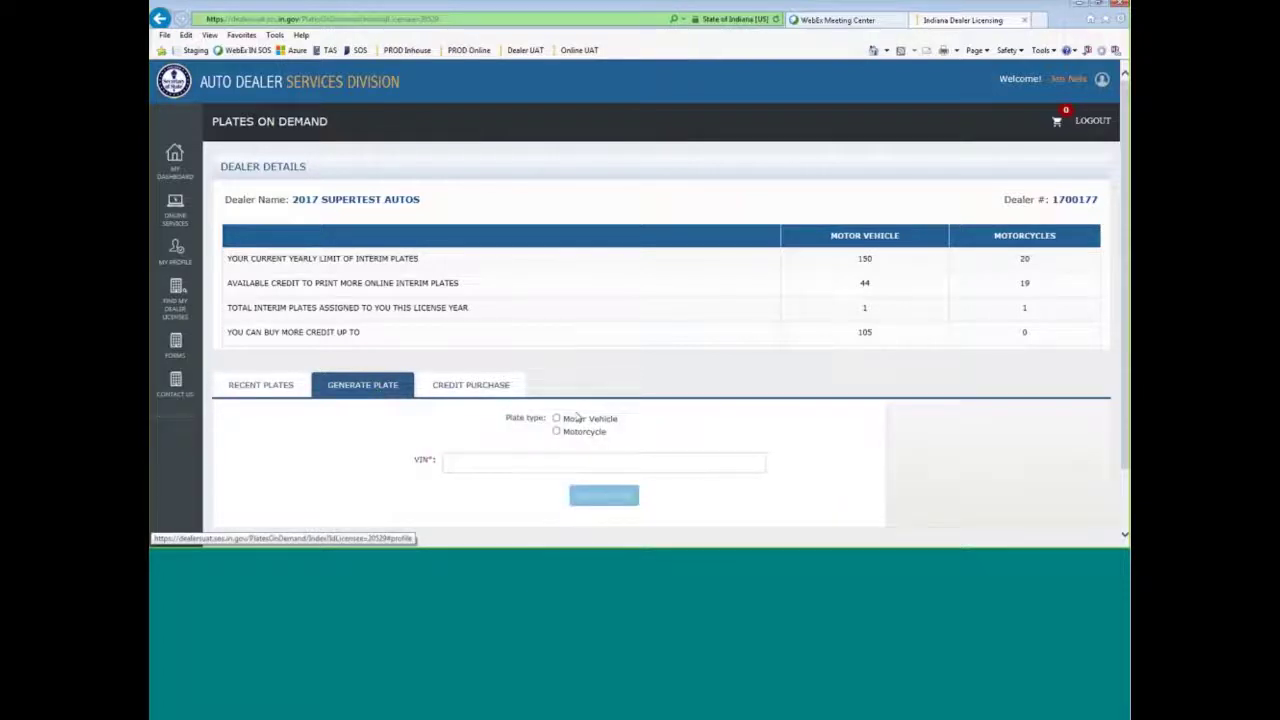
left_click(557, 419)
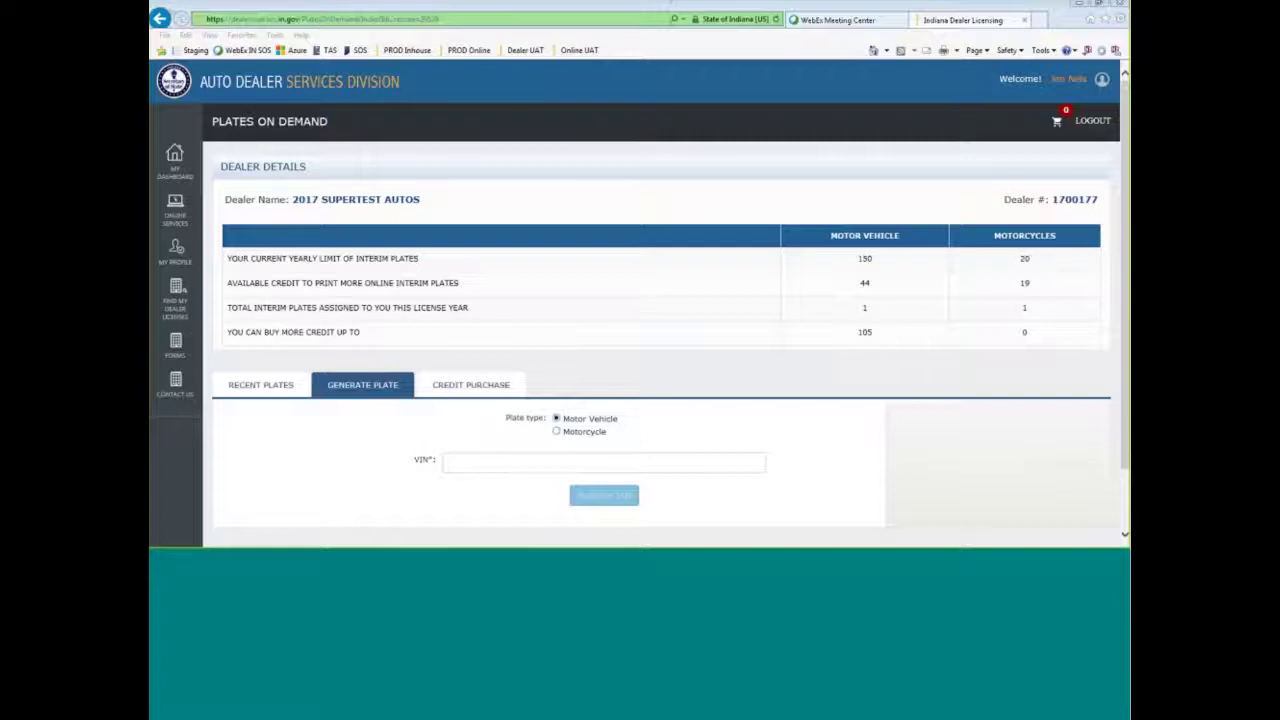
left_click(512, 460)
key("ctrl+v")
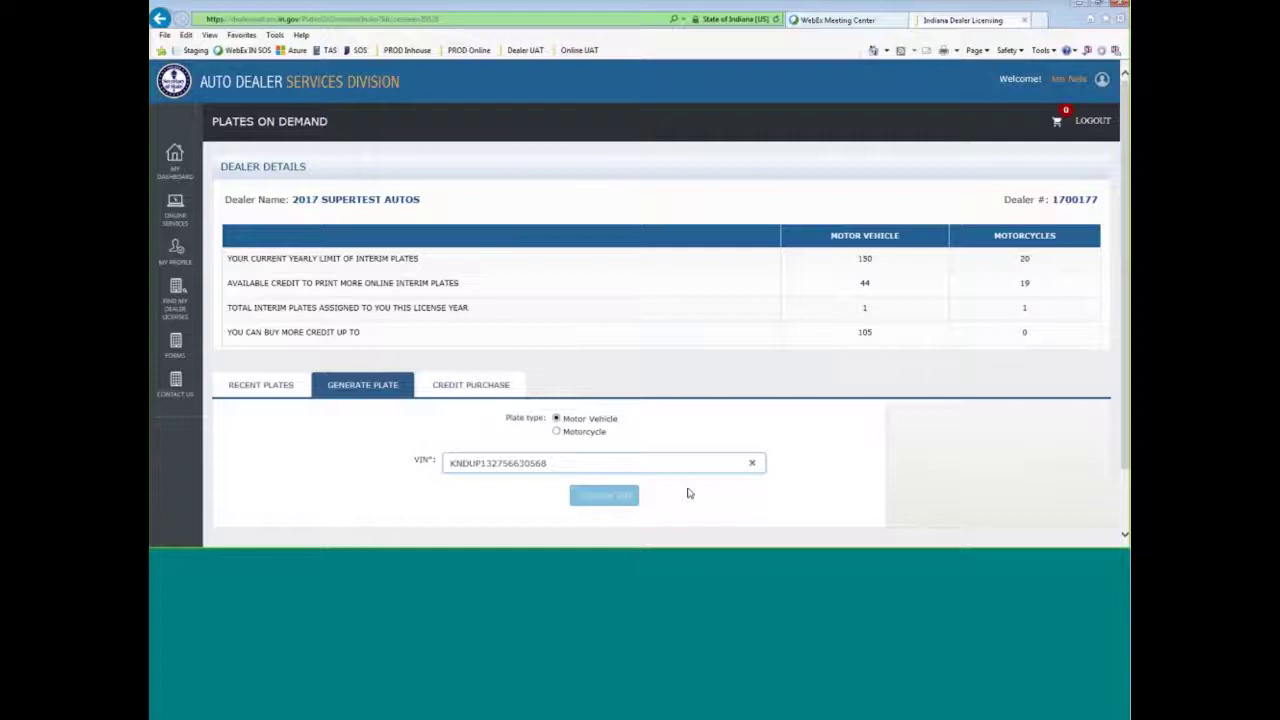
left_click(664, 500)
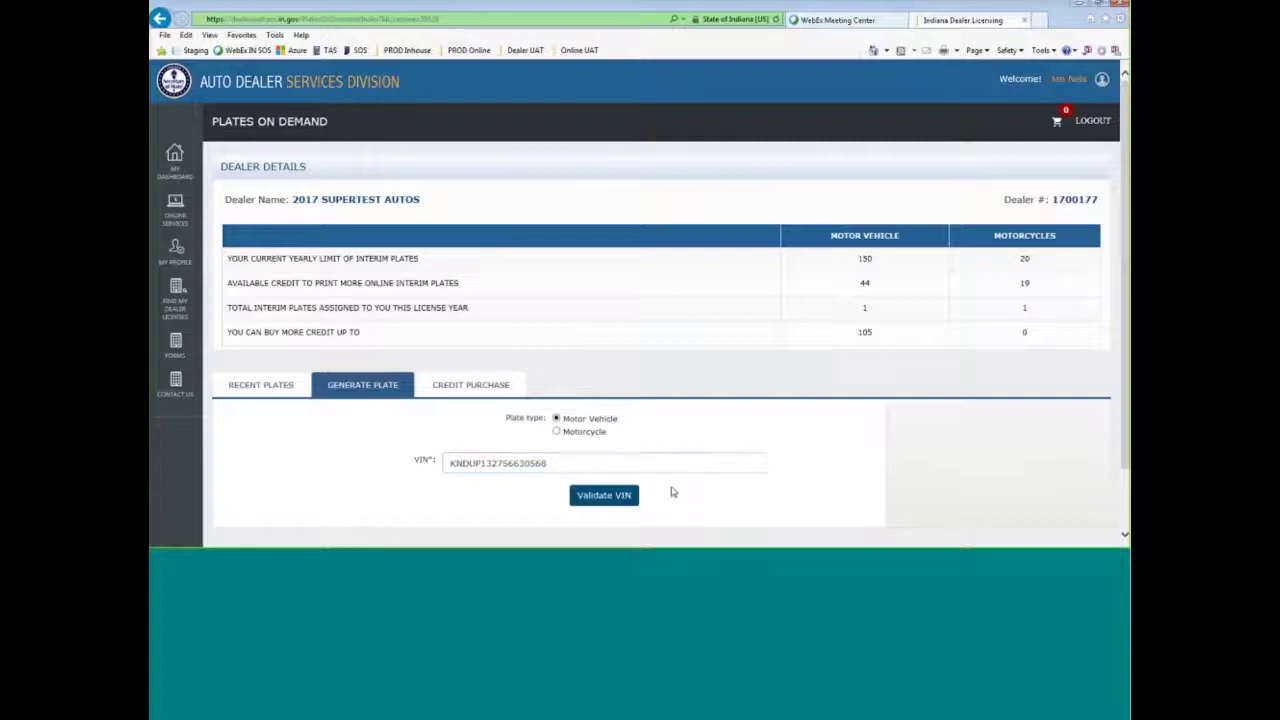
left_click(622, 500)
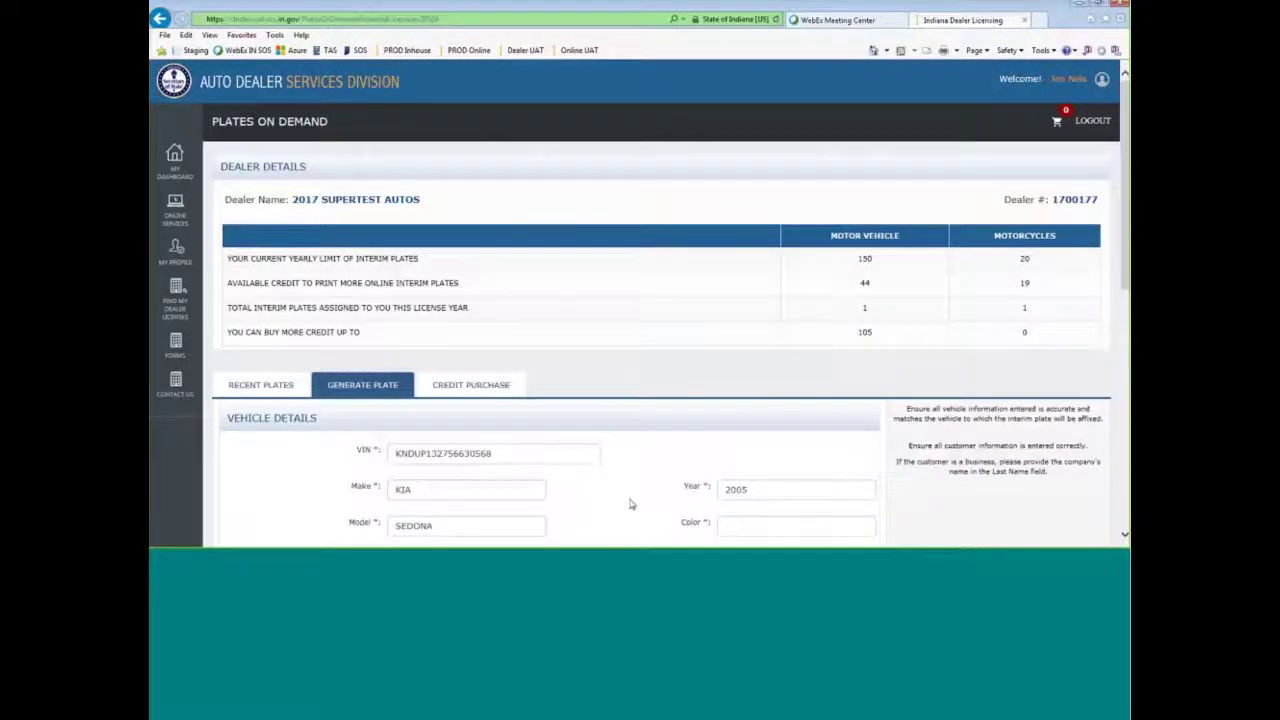
- Attempt to generate the plate, then switch to the Credit Purchase form
scroll(630, 504, "down", 2)
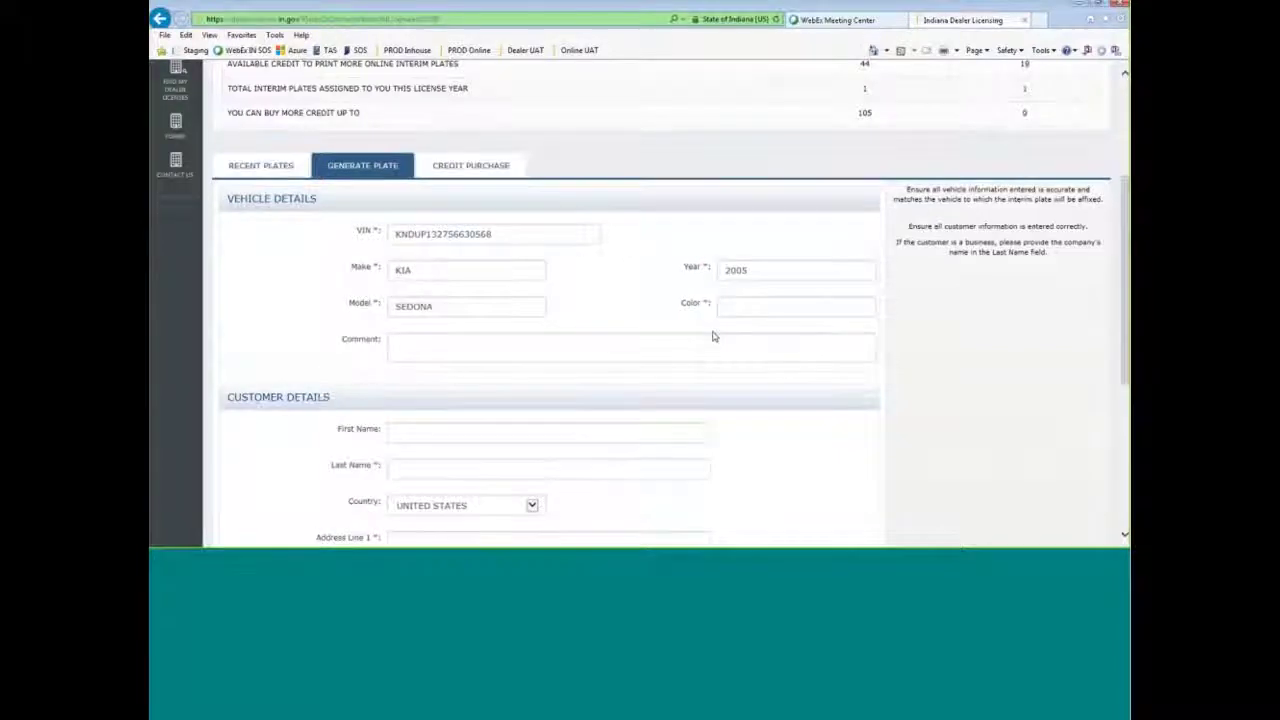
scroll(711, 337, "down", 3)
scroll(461, 468, "down", 3)
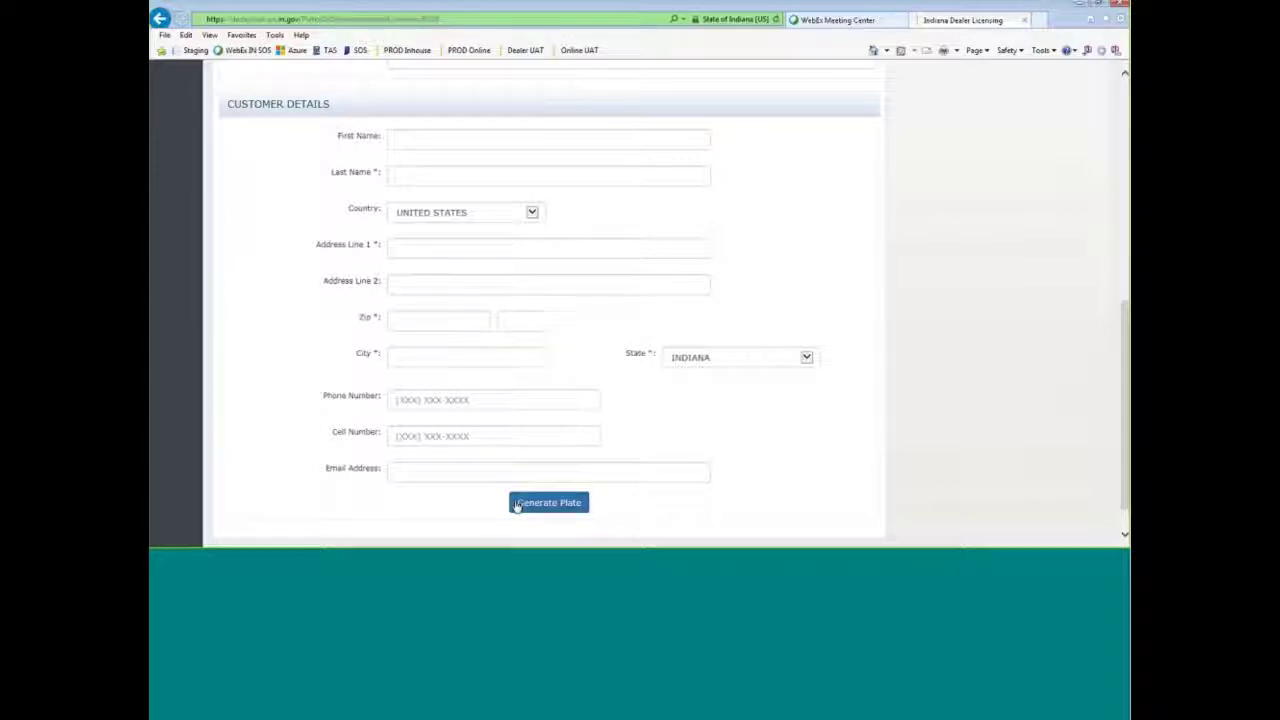
left_click(548, 503)
scroll(690, 413, "up", 9)
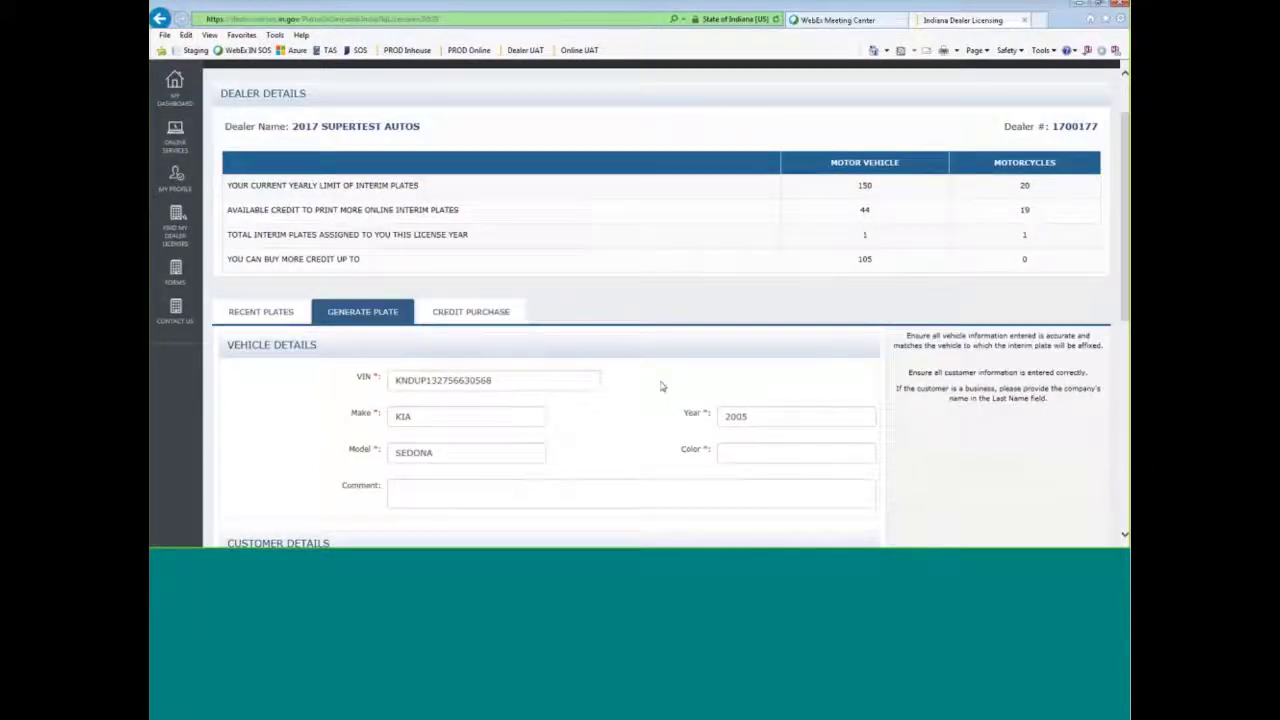
left_click(455, 314)
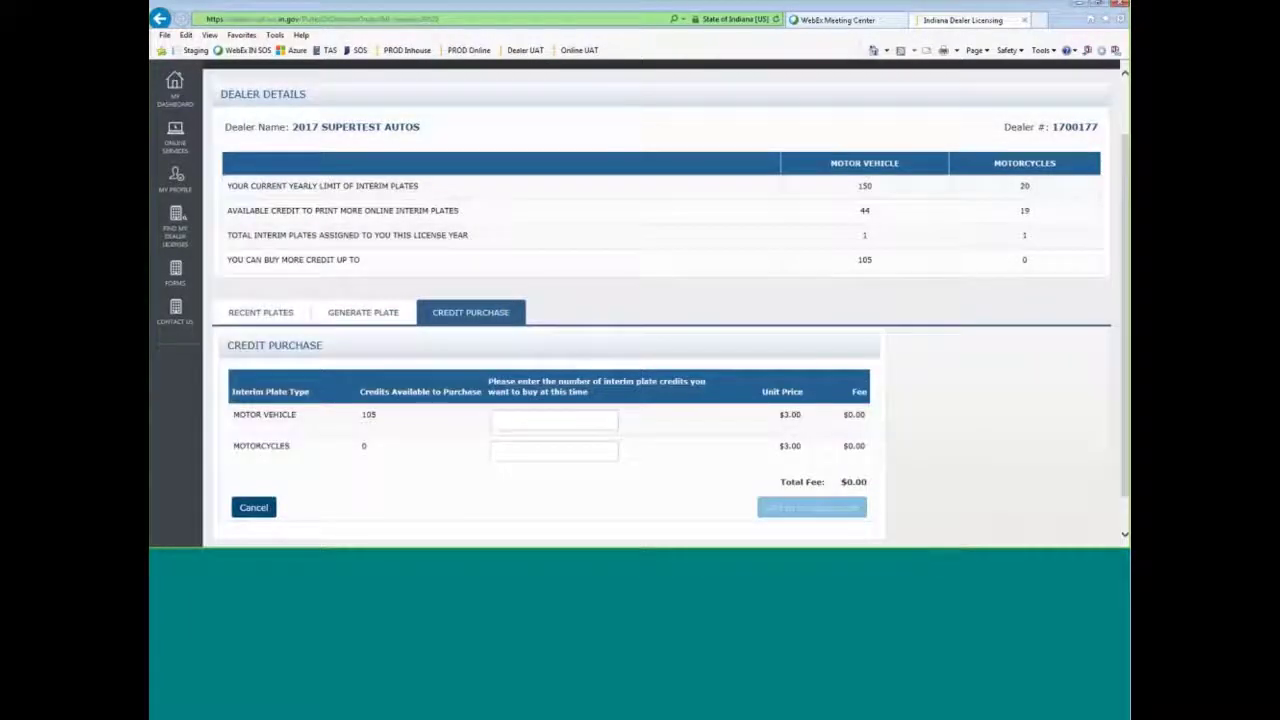
left_click(363, 312)
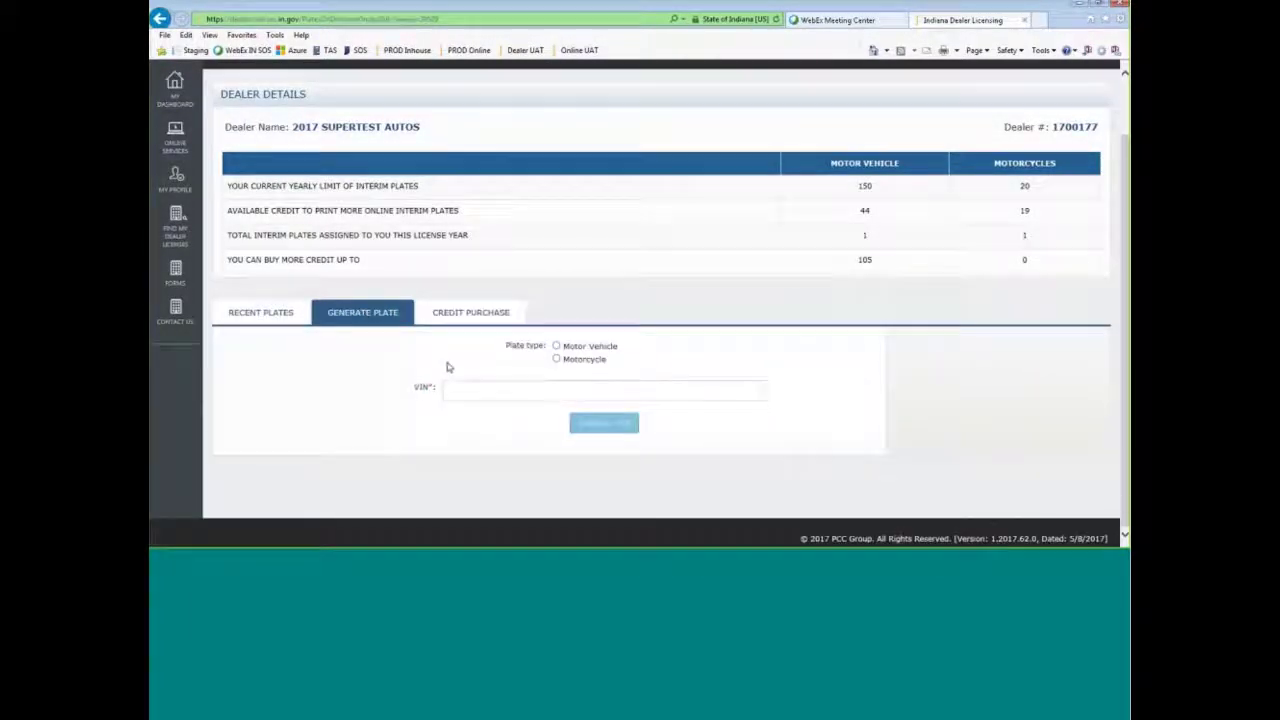
left_click(555, 348)
left_click(516, 387)
key("ctrl+v")
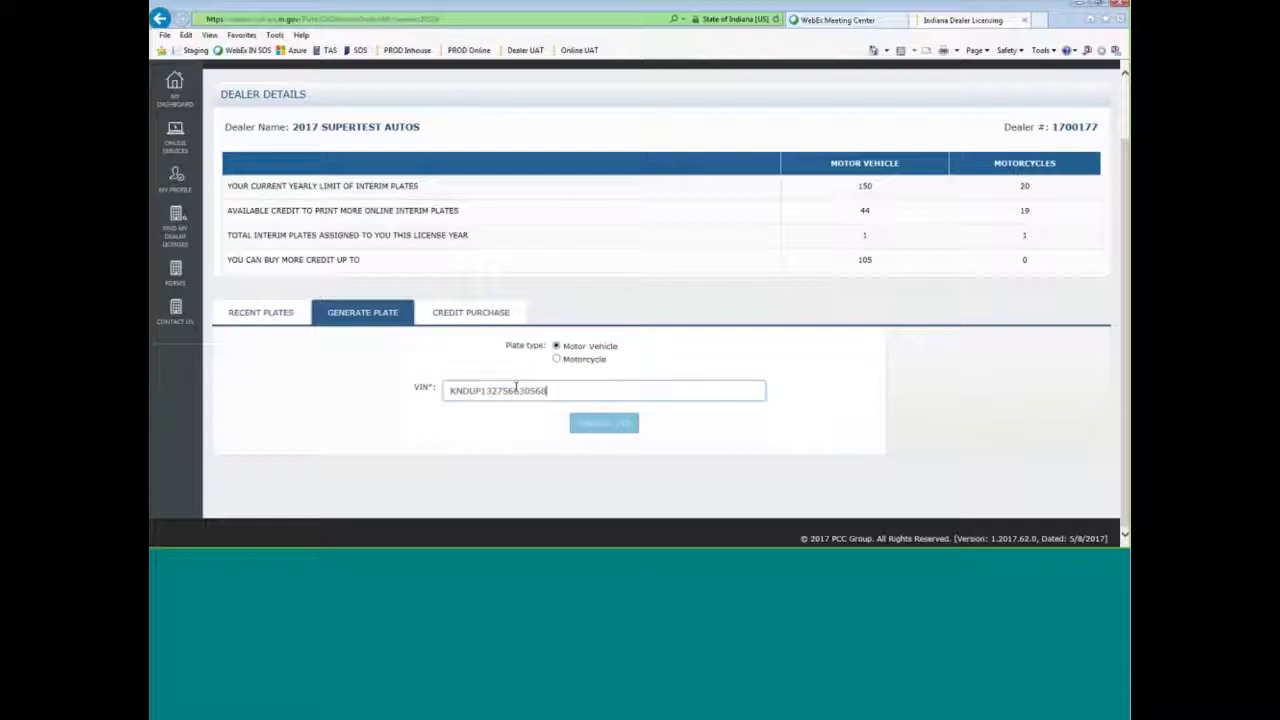
left_click(524, 391)
left_click(669, 423)
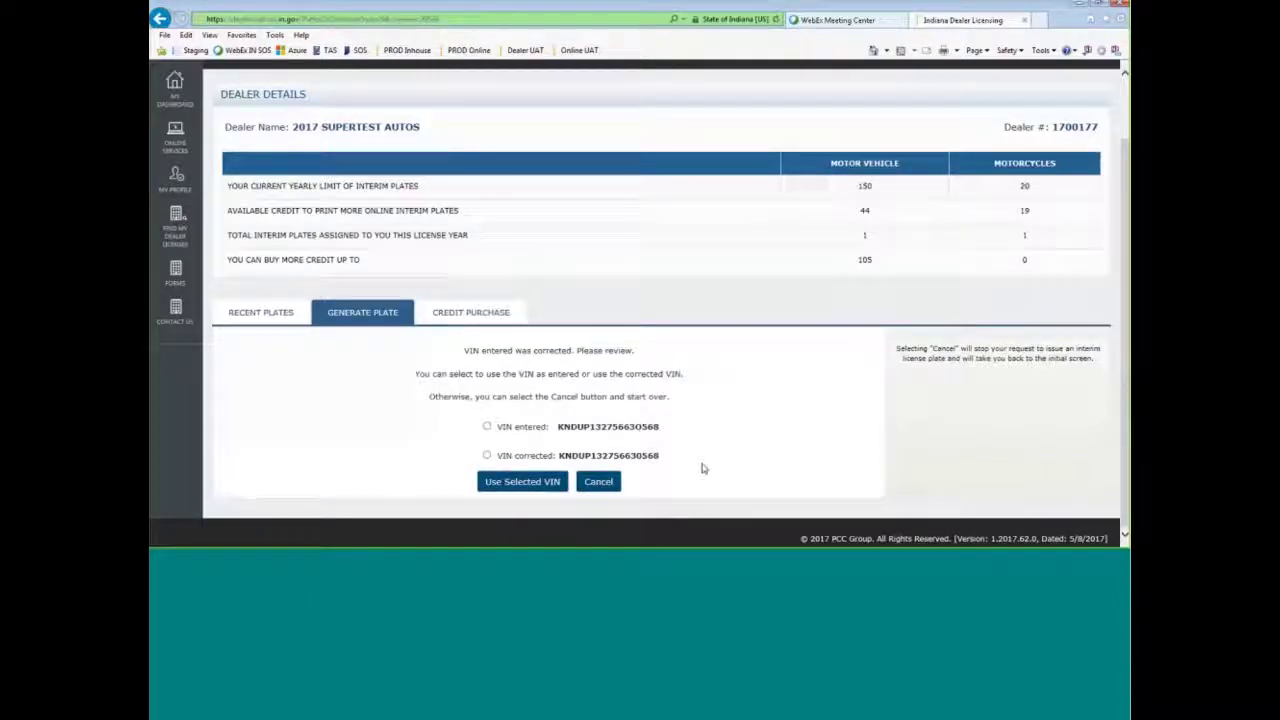
left_click(487, 455)
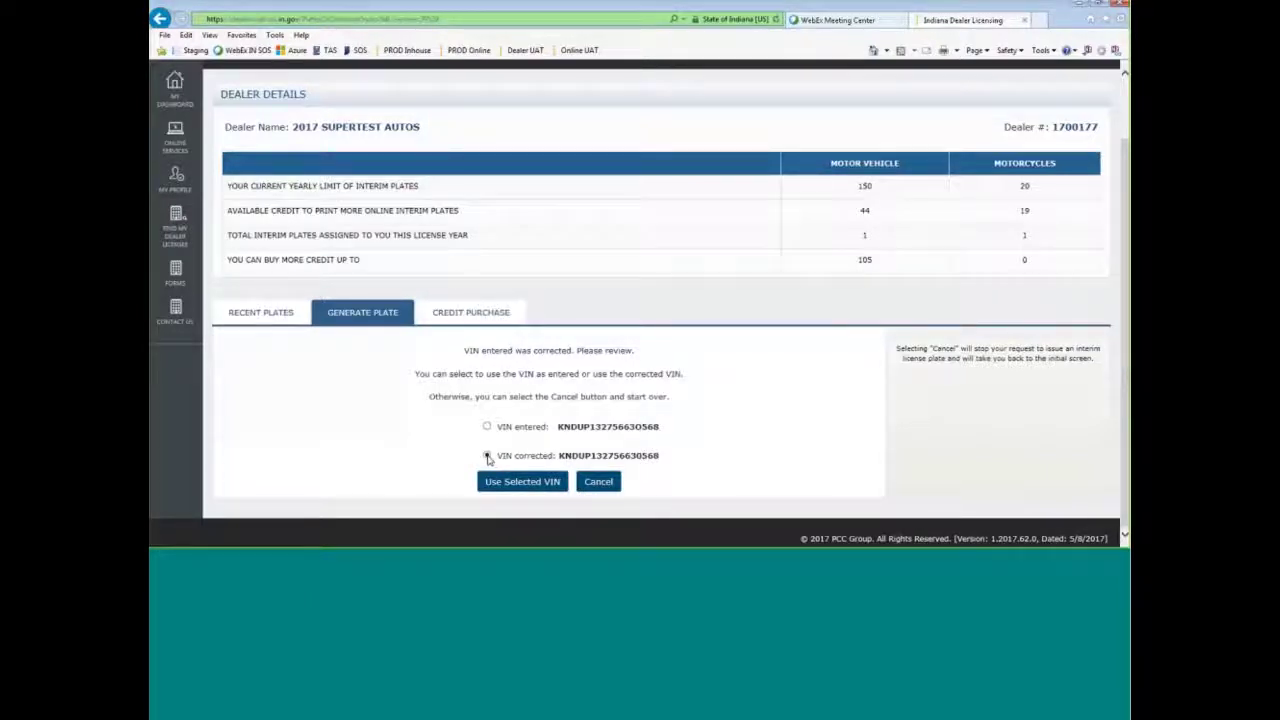
left_click(530, 482)
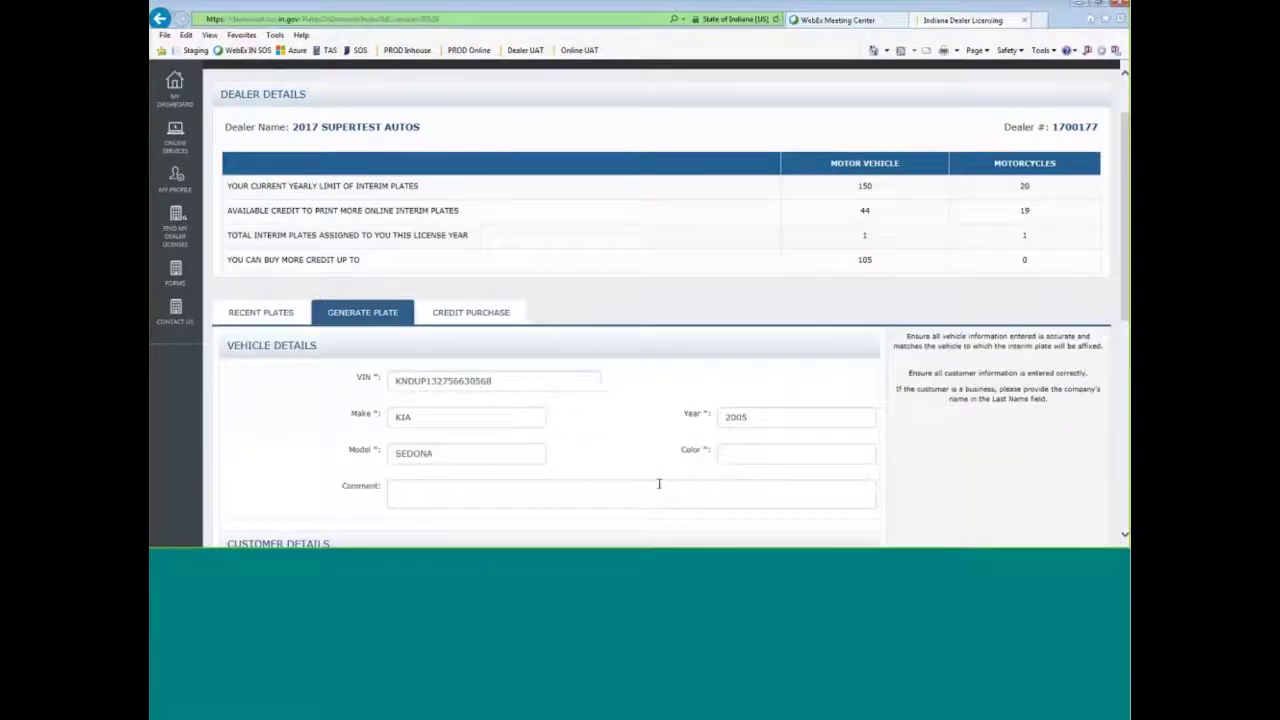
- Enter color WHITE and the customer's first name, last name and street address
left_click(743, 452)
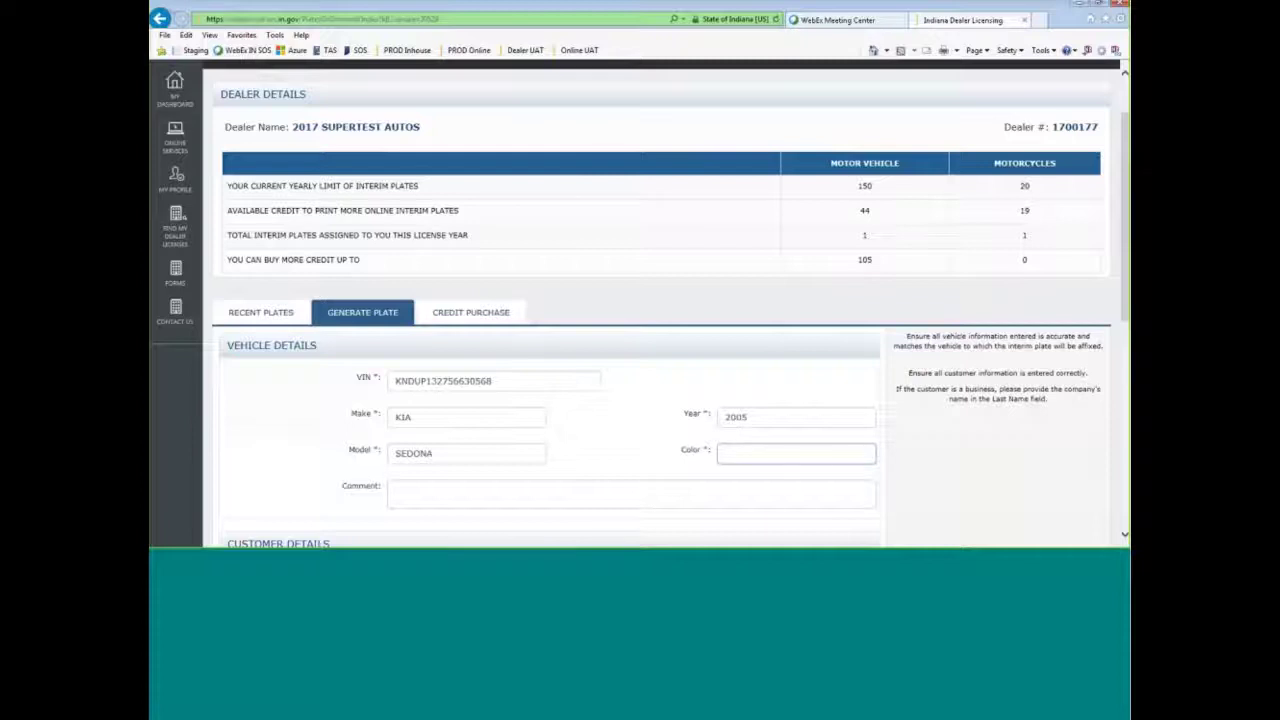
type("WHITE")
key("Tab")
key("Tab")
type("SATTY")
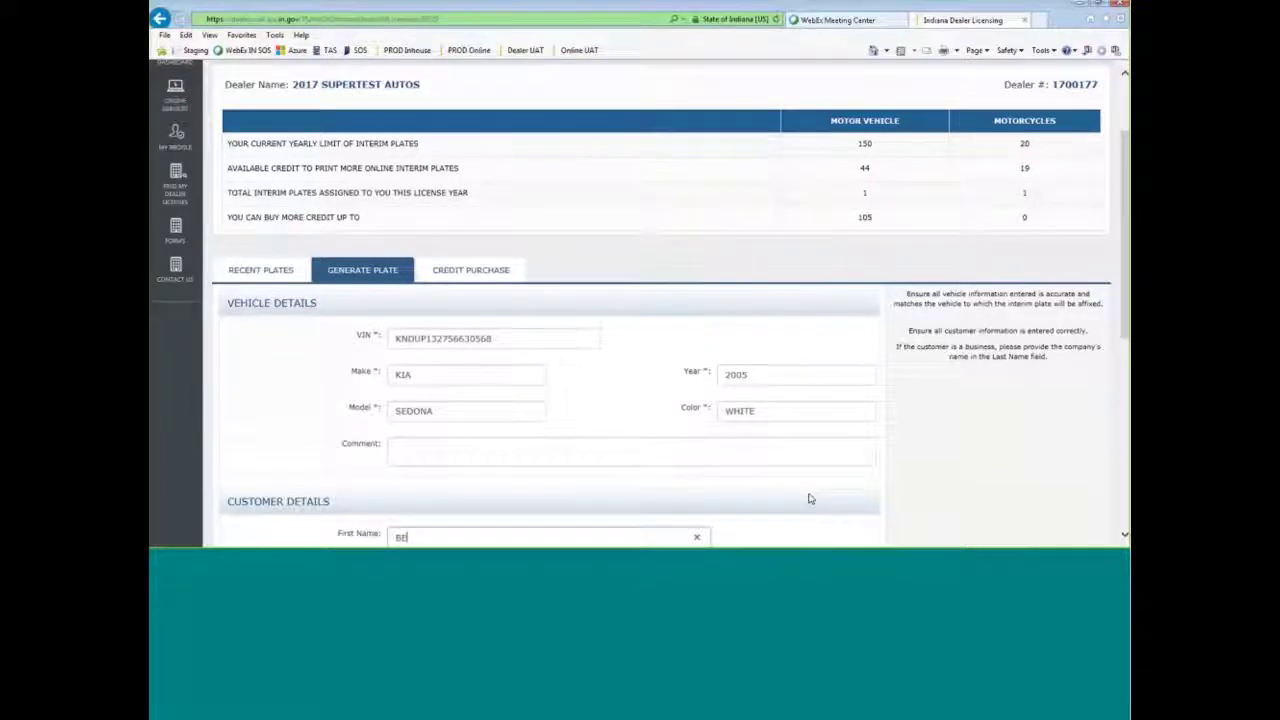
key("Tab")
type("BETT")
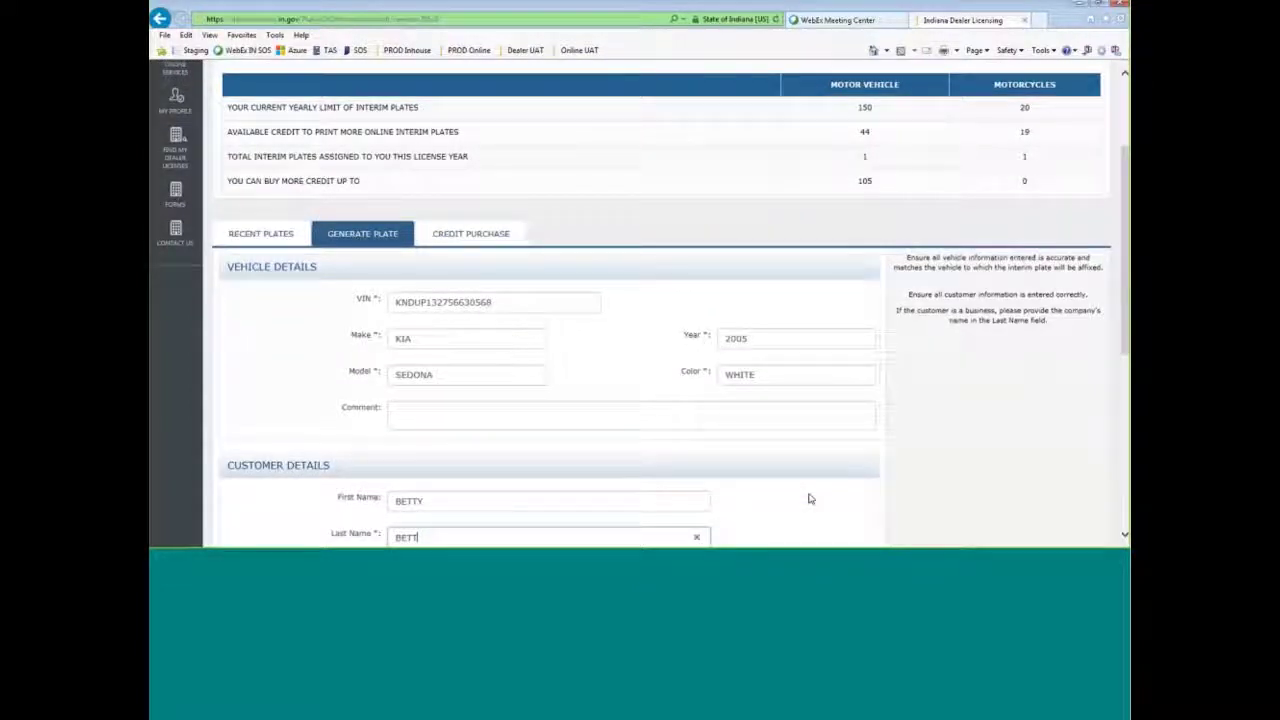
type("YSON")
key("Tab")
key("Tab")
type("123 E")
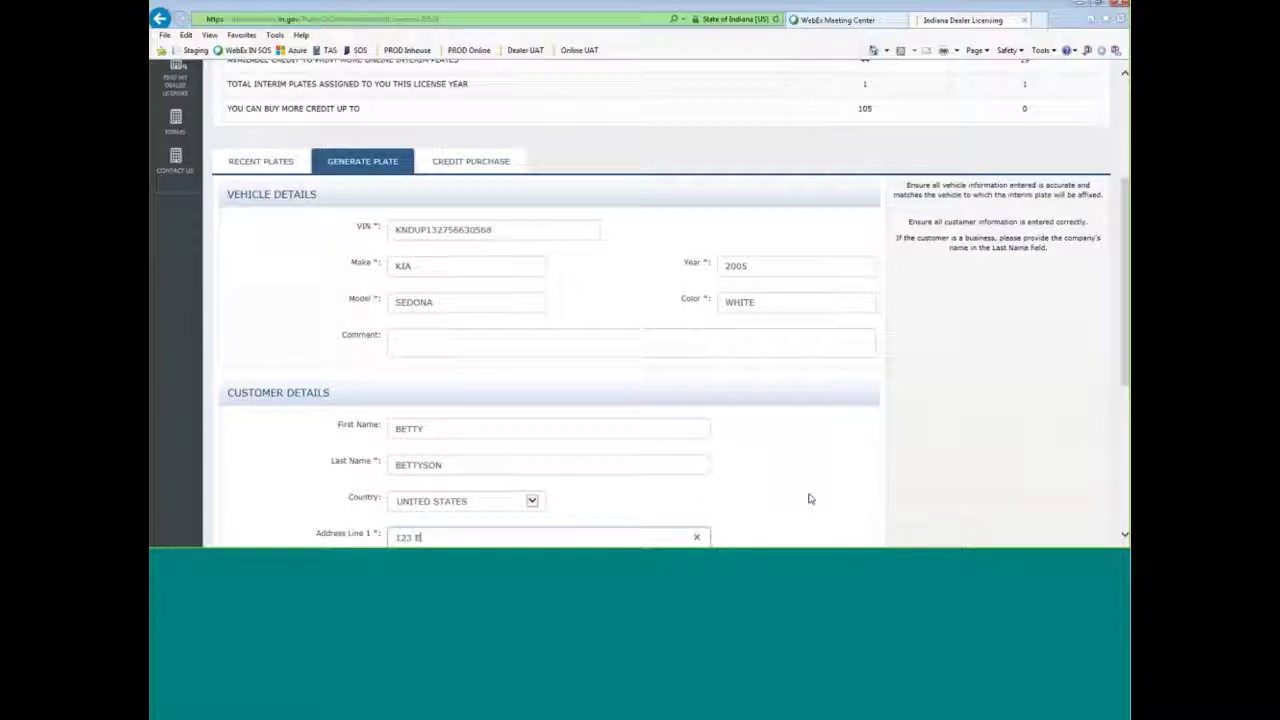
type(" MAIN ST")
- Add the customer's ZIP code, generate the plate, and acknowledge the success message
scroll(848, 494, "down", 5)
left_click(410, 320)
type("46204")
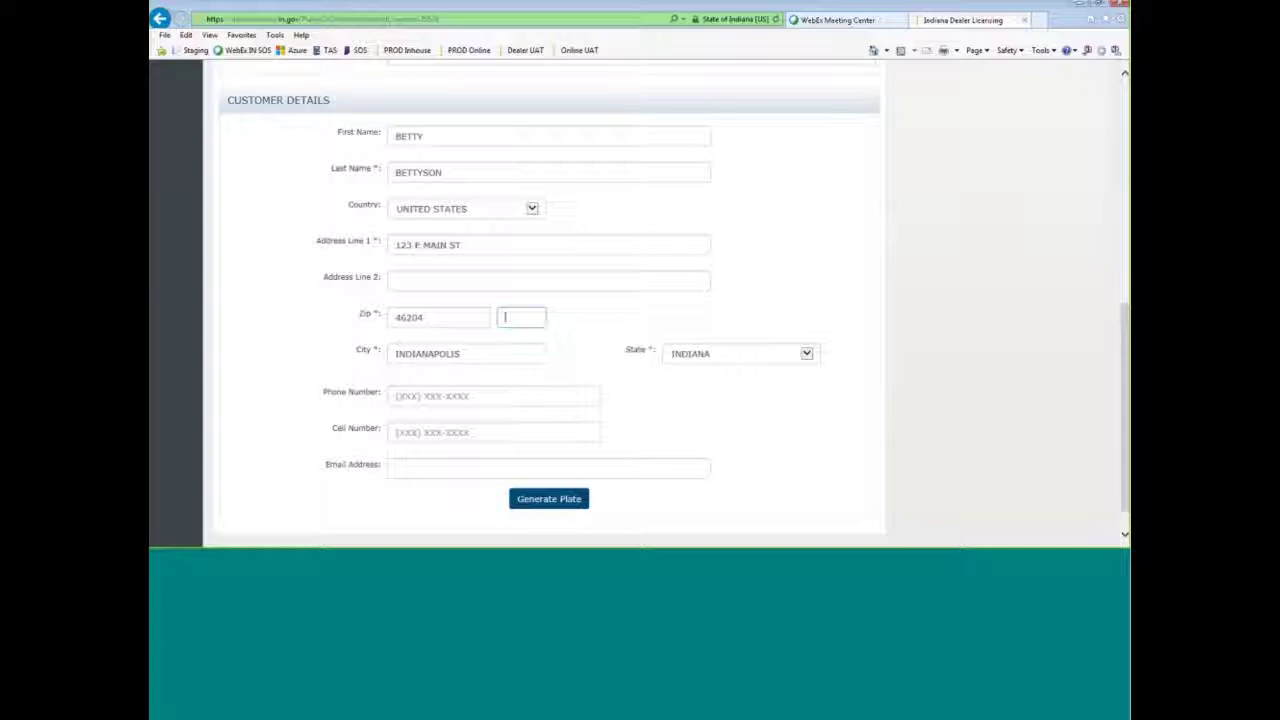
left_click(561, 508)
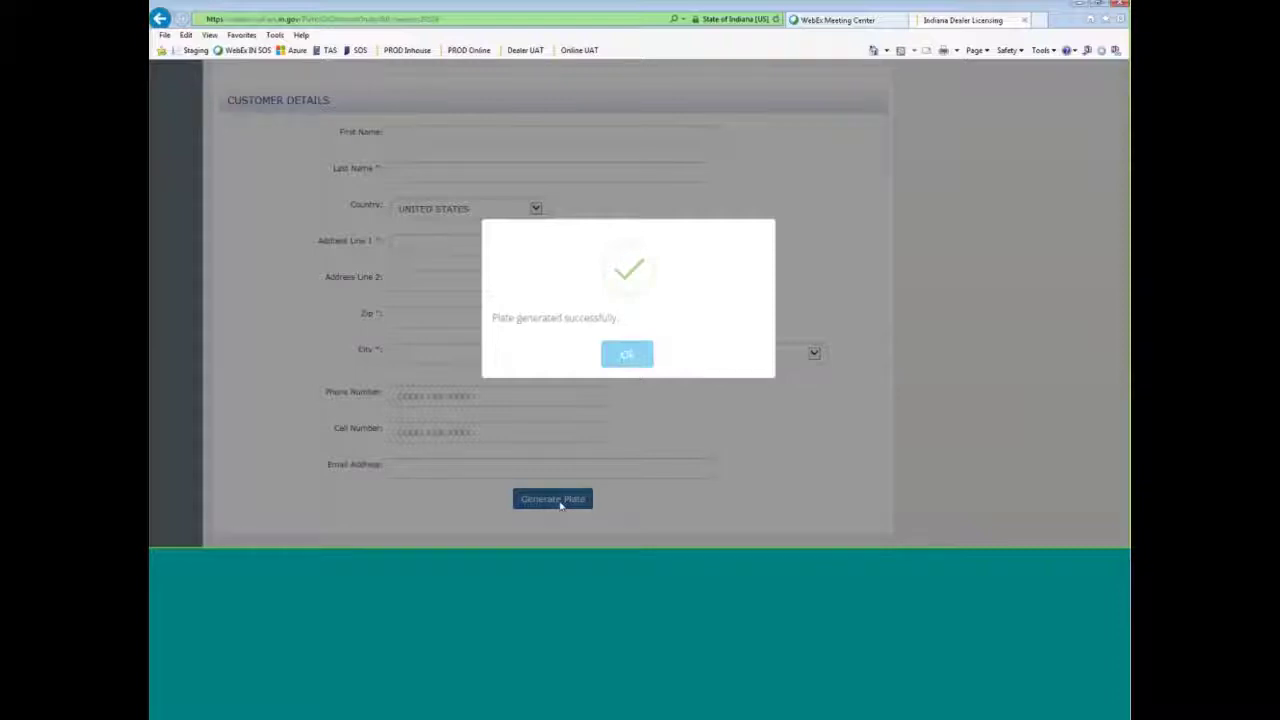
left_click(628, 357)
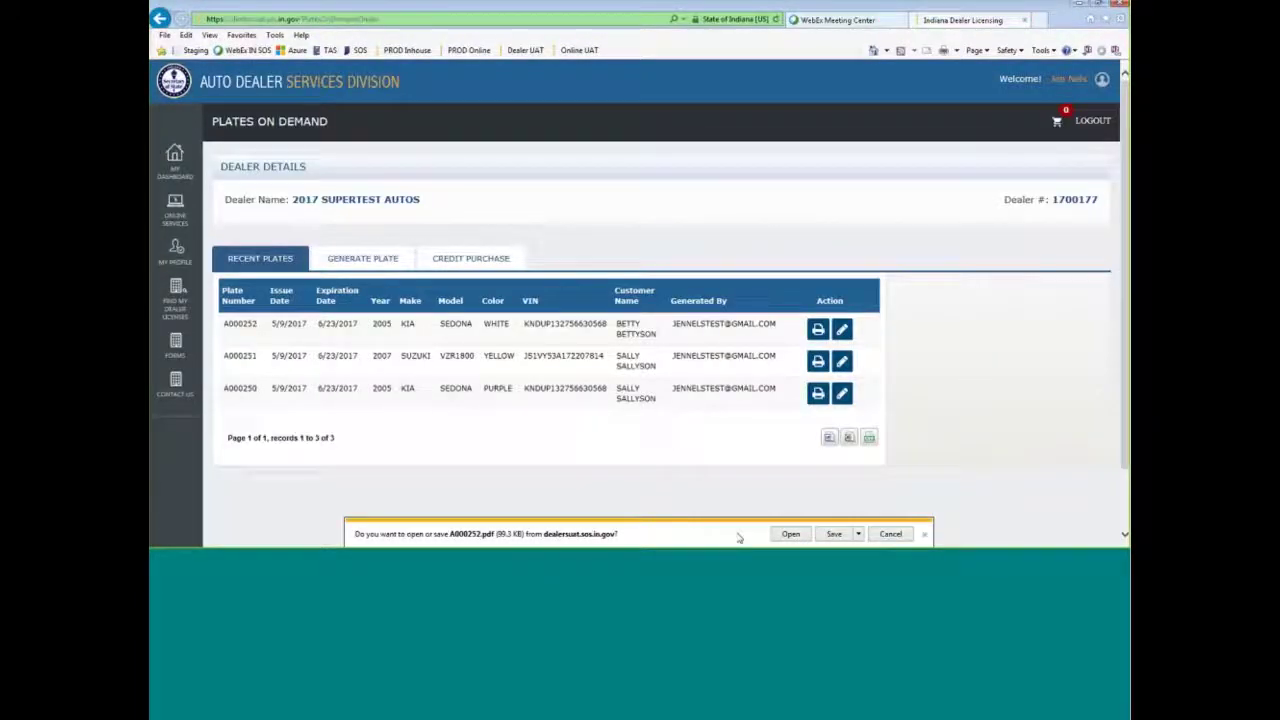
- Open plate A000252's PDF, set printing to Actual size, cancel, and close Reader
left_click(790, 534)
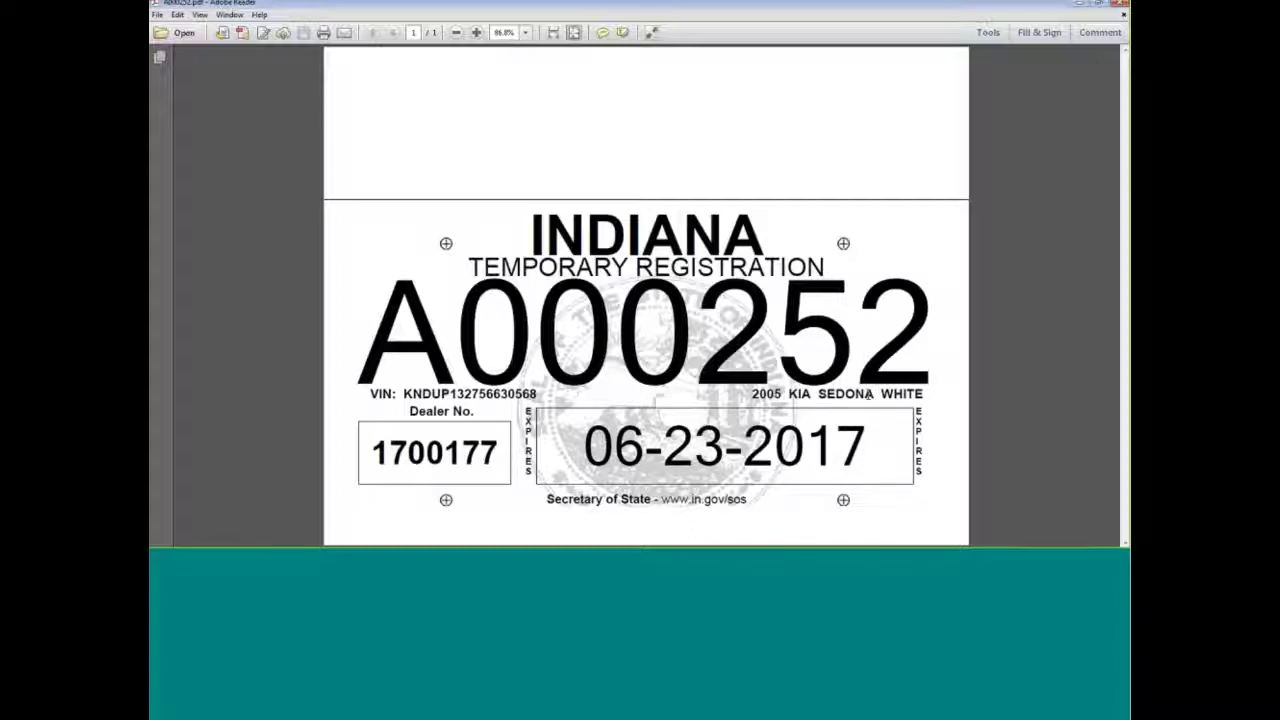
left_click(156, 15)
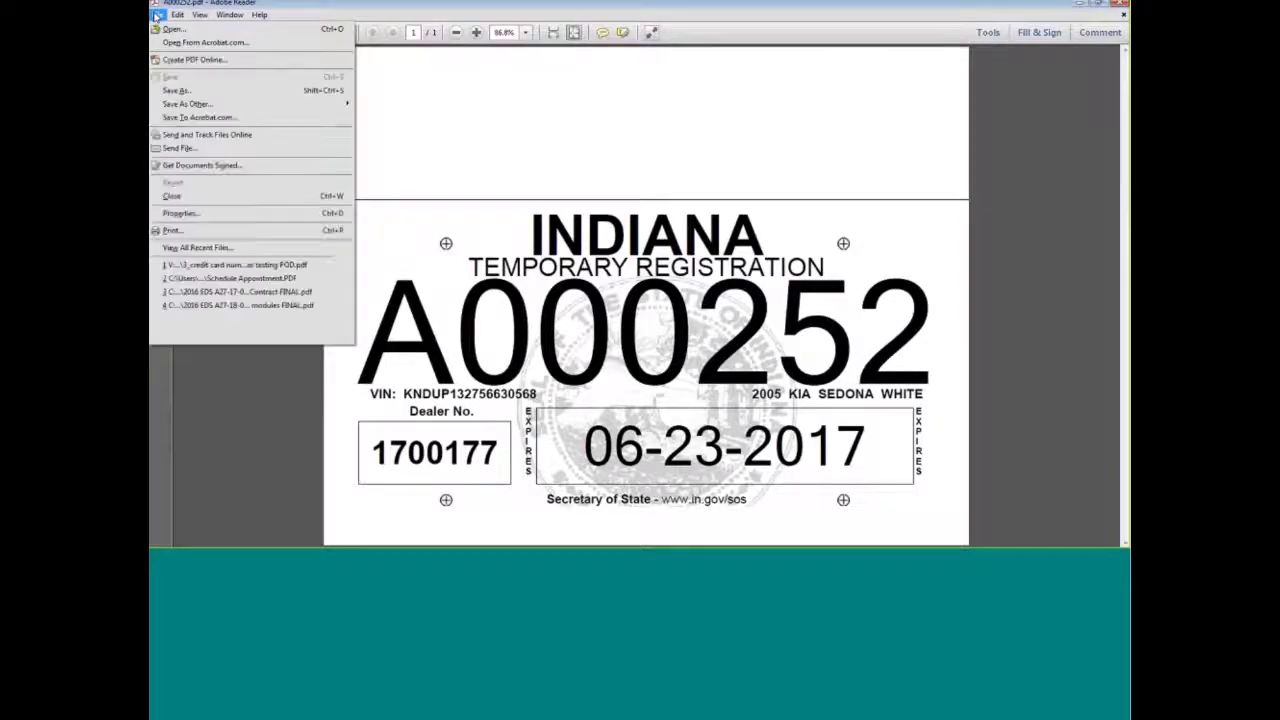
left_click(243, 229)
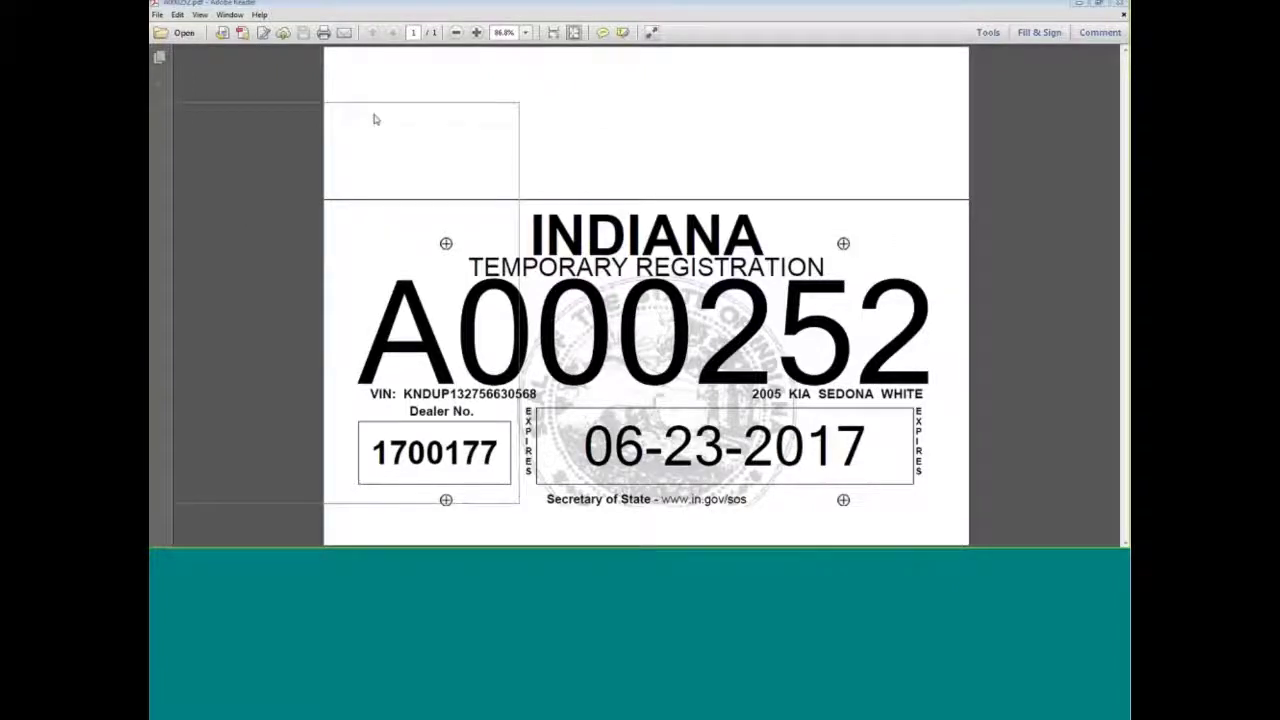
left_click_drag(432, 115, 590, 111)
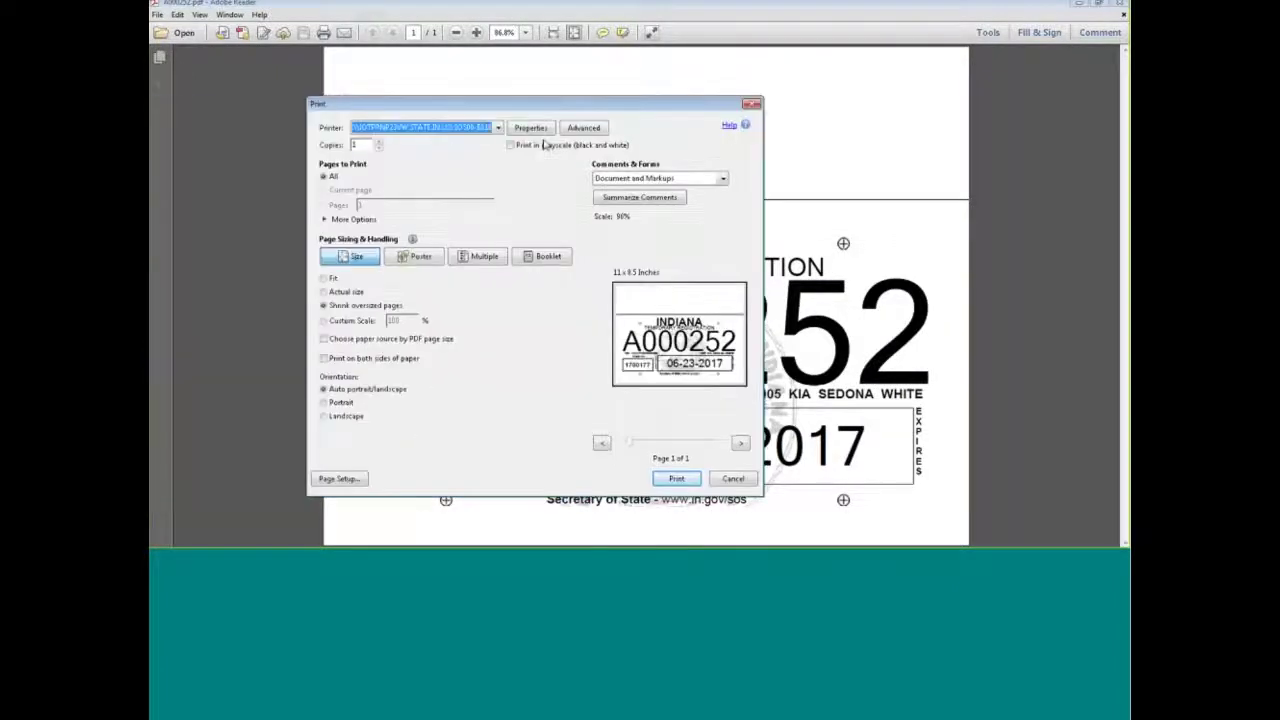
left_click(350, 292)
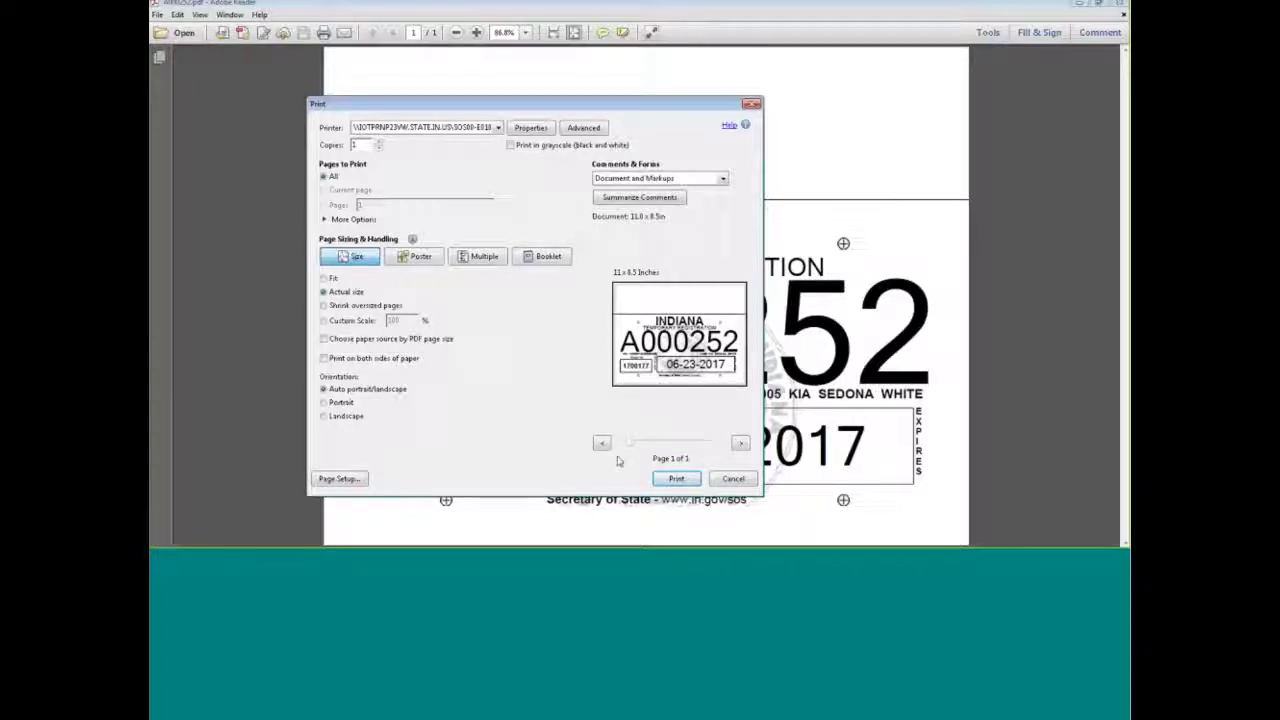
left_click(735, 479)
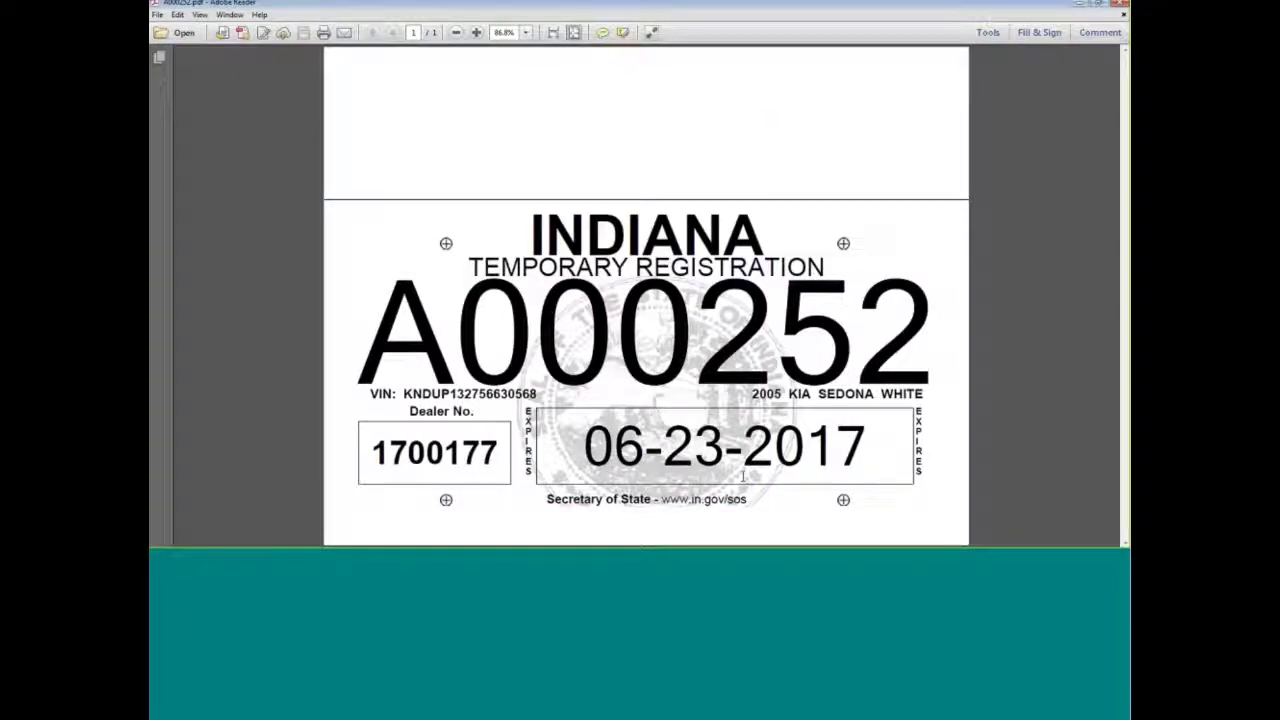
key("alt+F4")
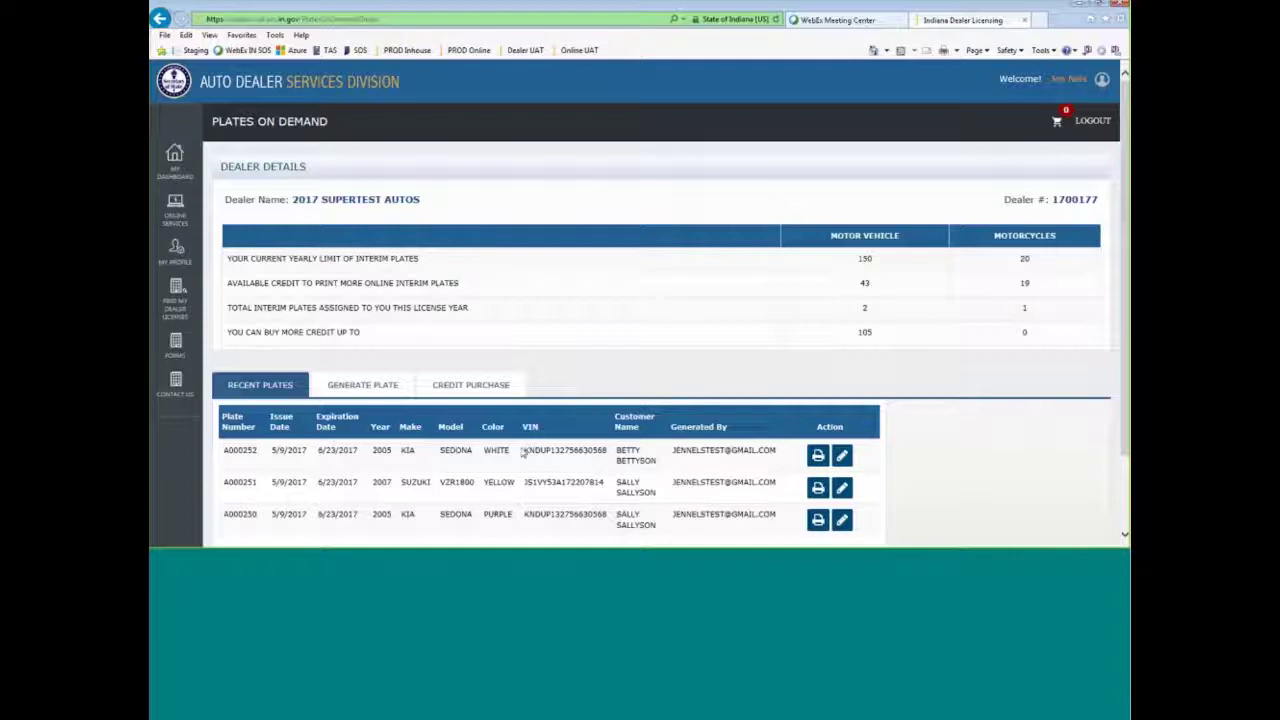
- Choose the Motorcycle plate type, paste the VIN, and delete its last character
left_click(362, 385)
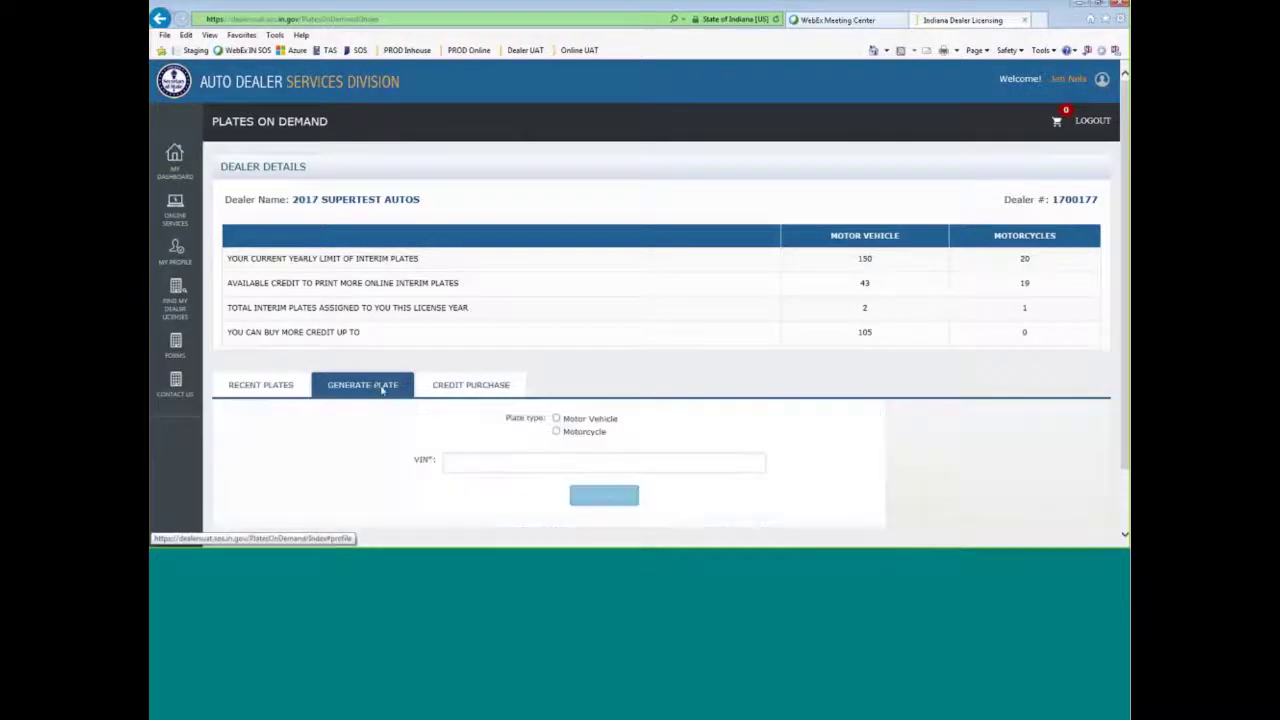
left_click(529, 432)
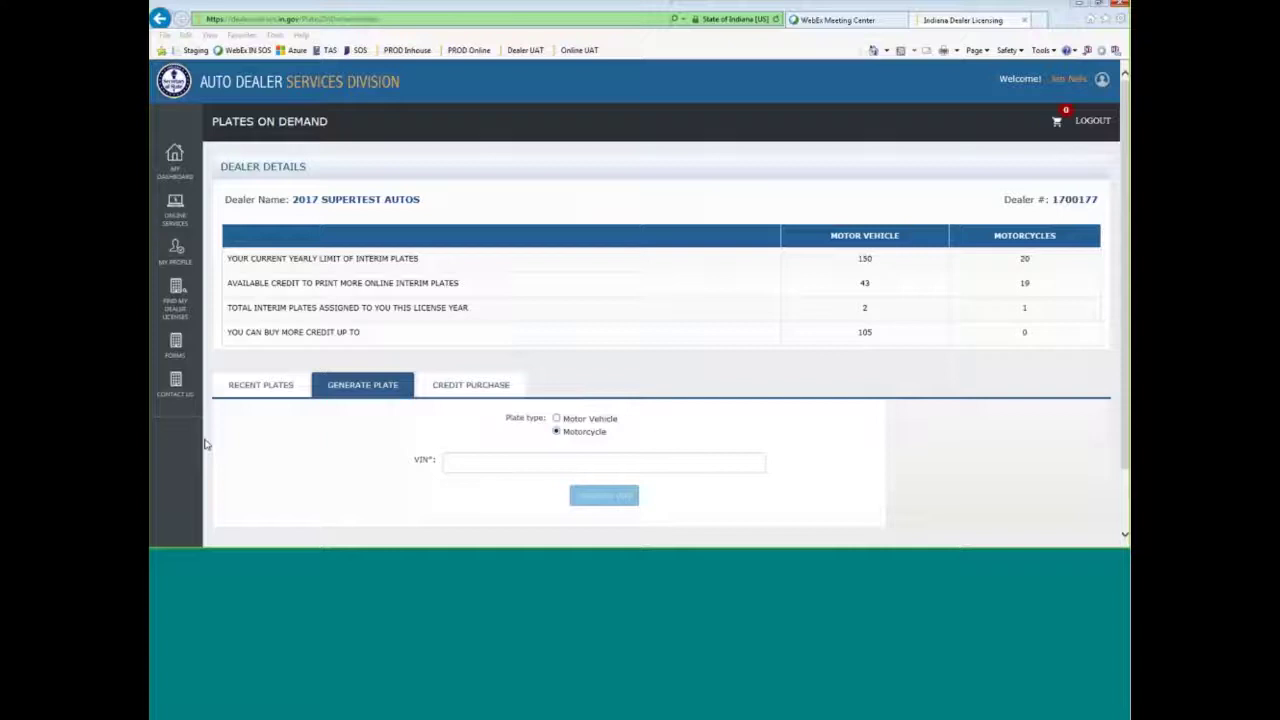
left_click(448, 462)
type("JS1VY53A172207814")
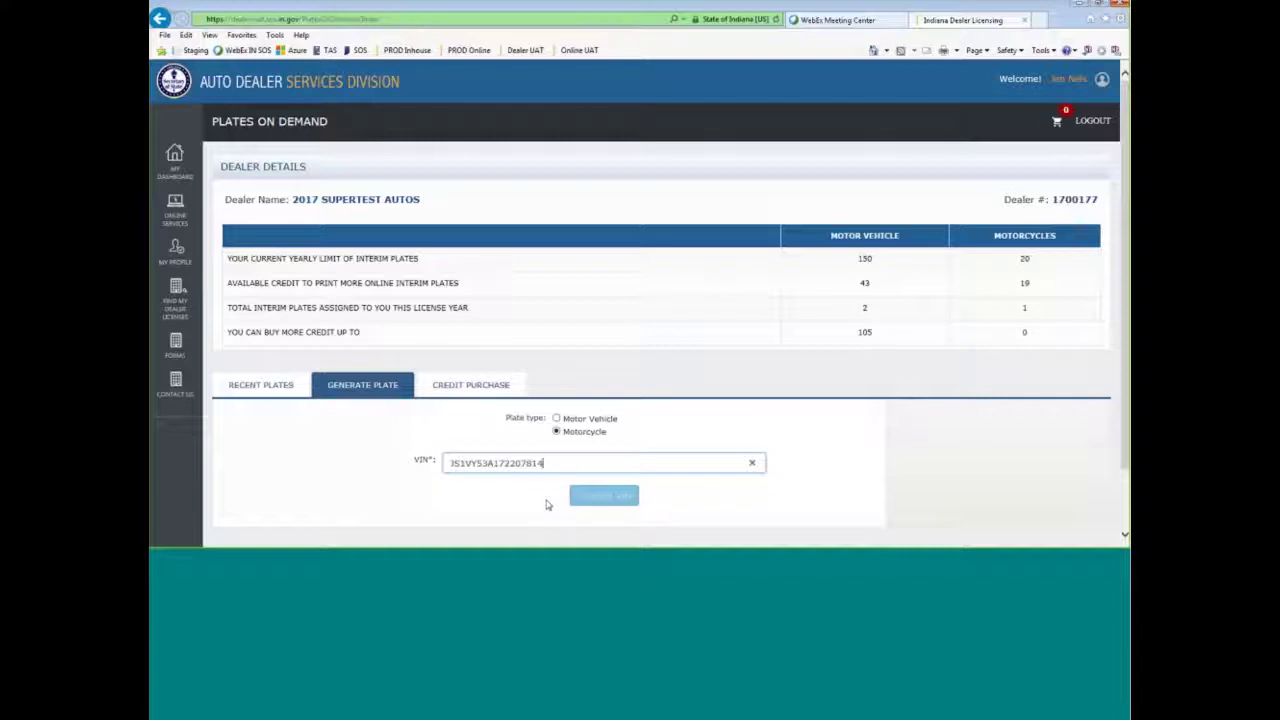
key("BackSpace")
- Trigger the length warning, add the missing '4' to the VIN, and validate it
left_click(683, 500)
scroll(683, 500, "down", 1)
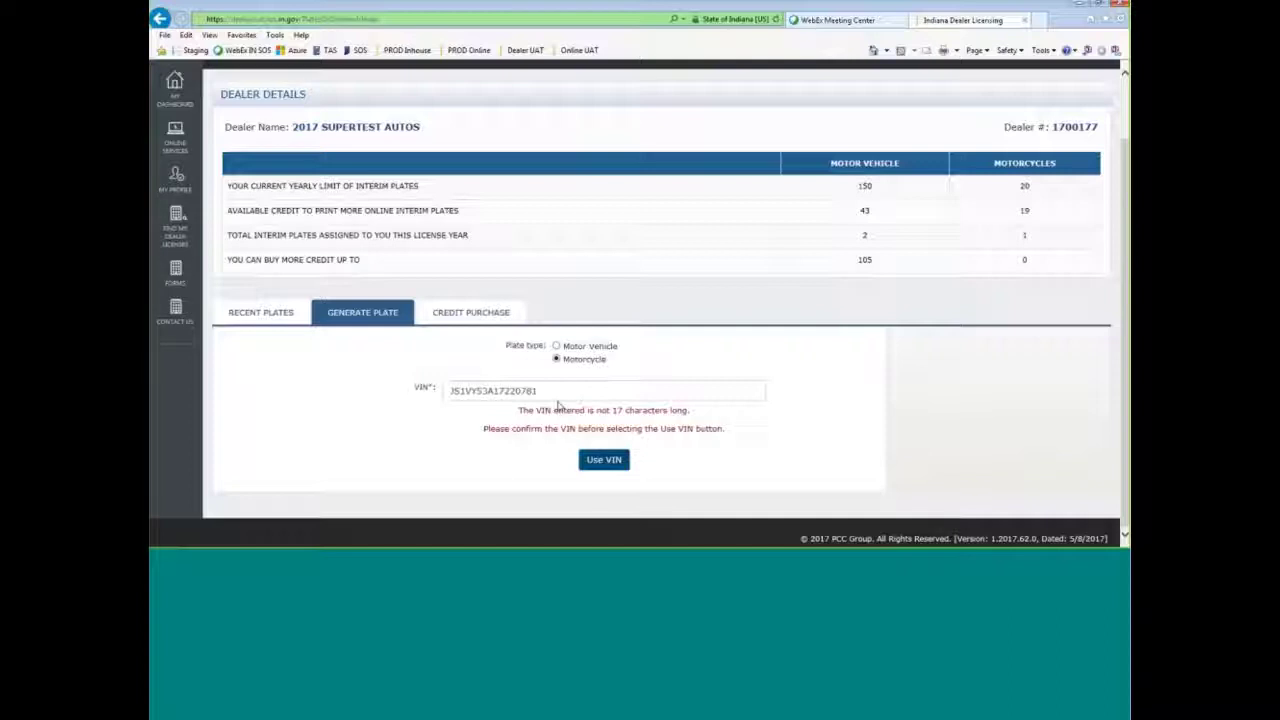
left_click(538, 390)
type("4")
left_click(755, 423)
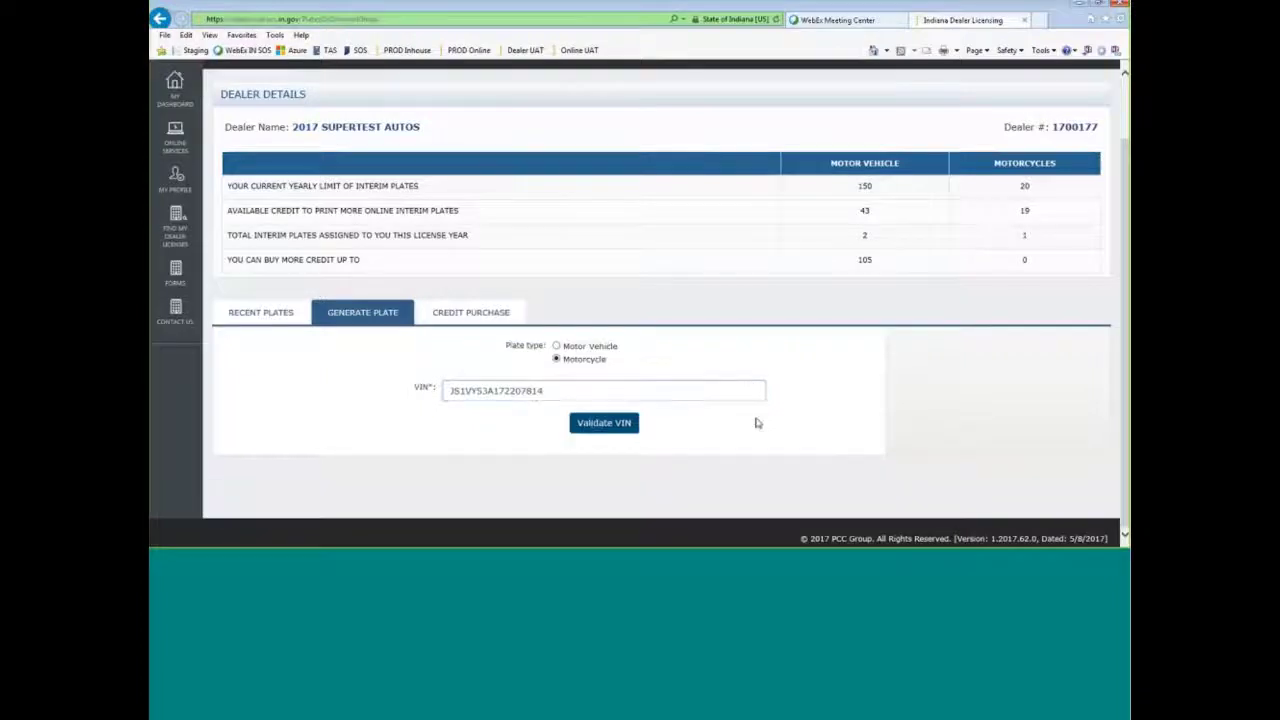
left_click(617, 424)
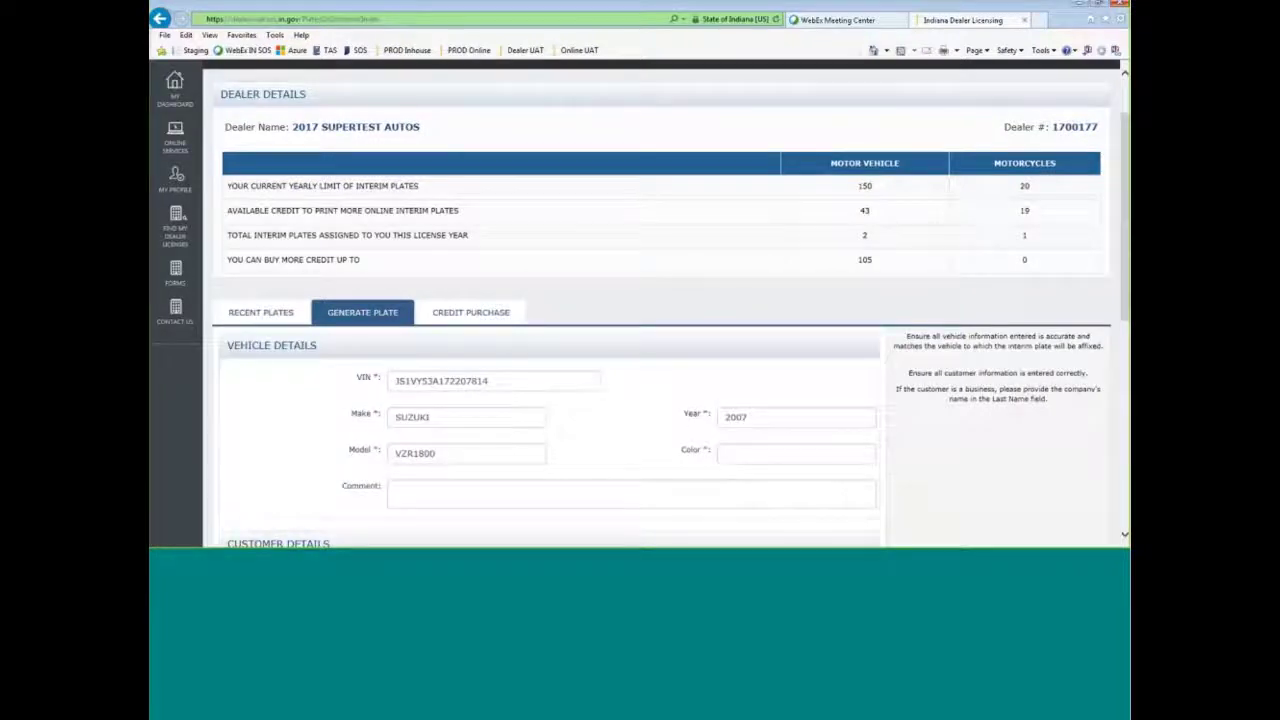
- Set the 2007 Suzuki VZR1800's color to RED
left_click(777, 454)
type("RED")
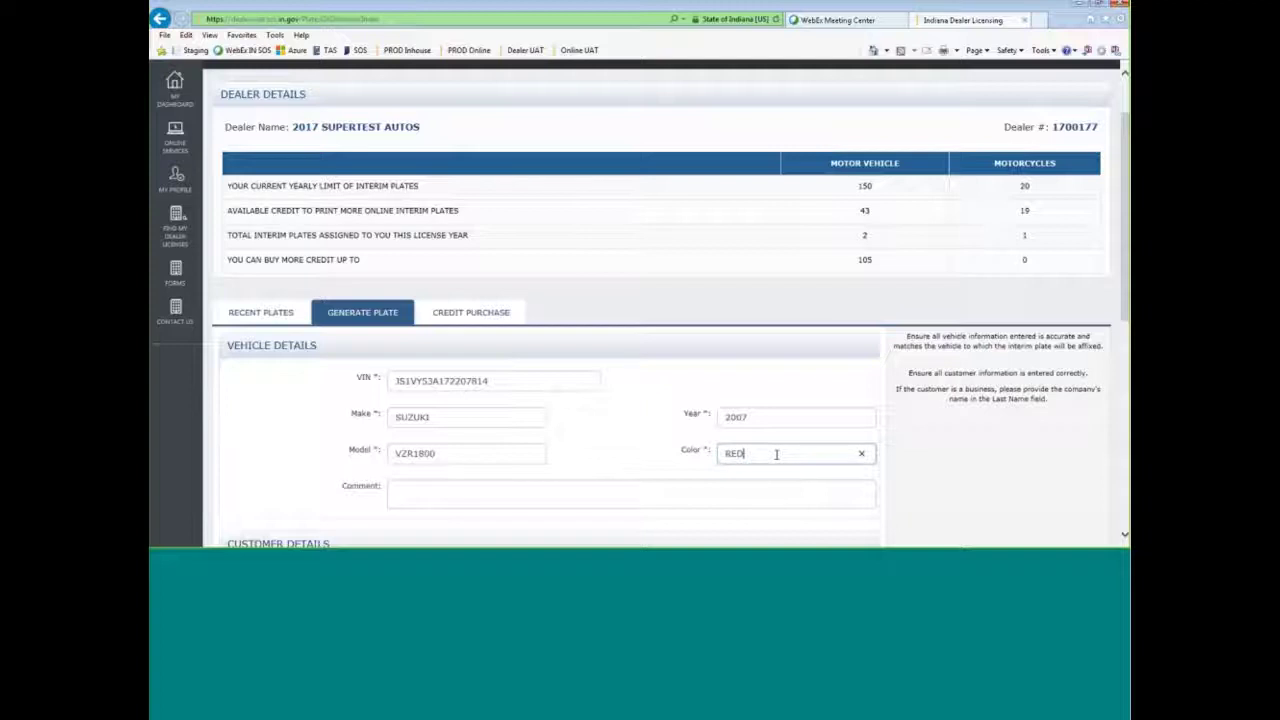
left_click(588, 423)
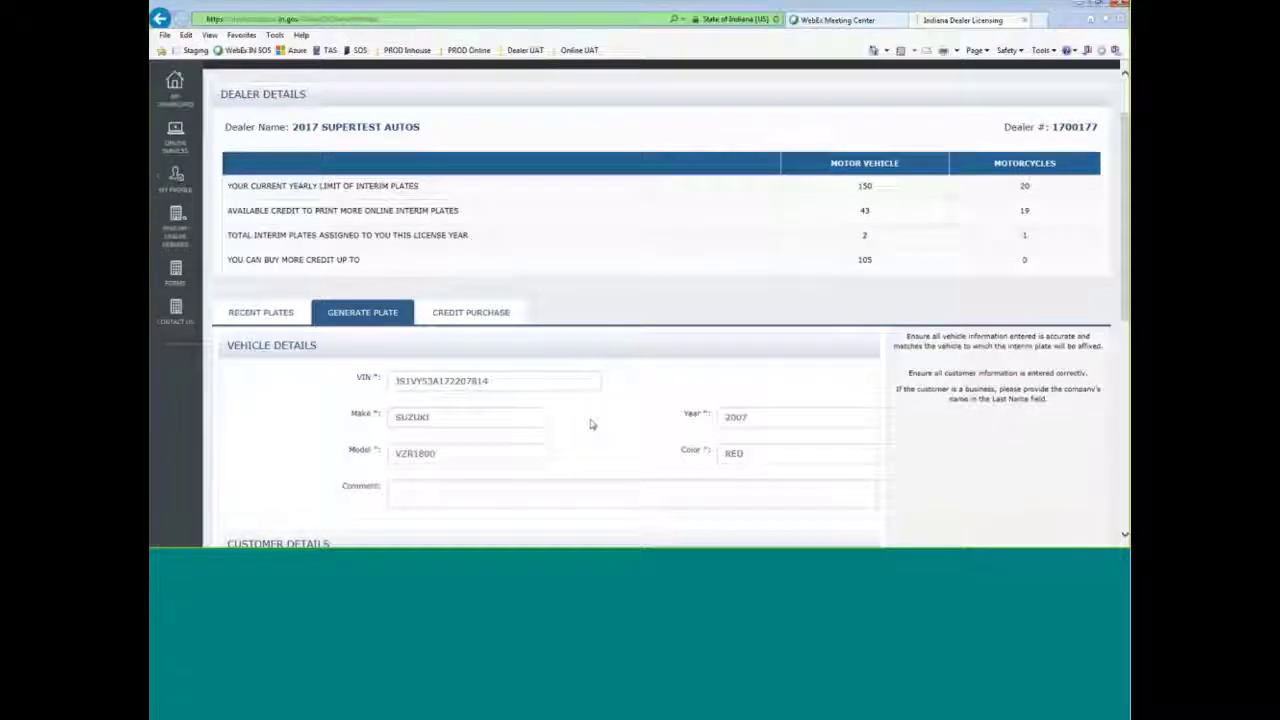
scroll(588, 423, "down", 5)
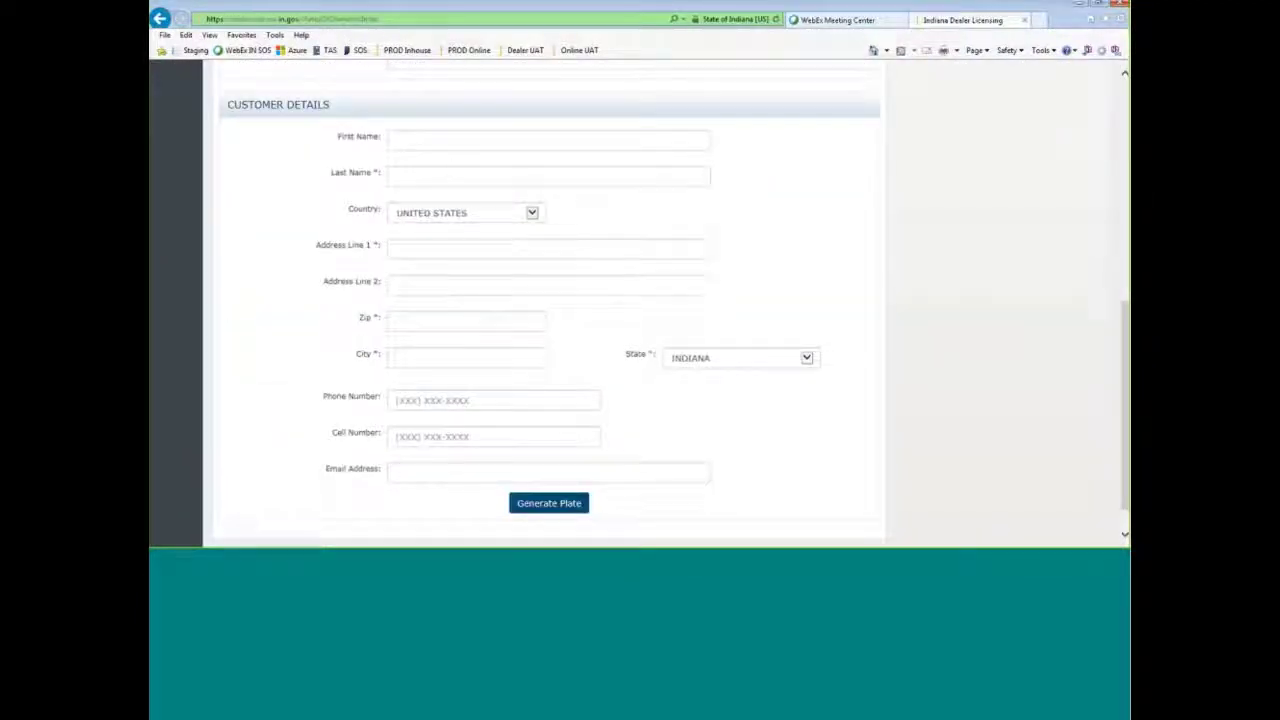
- Enter the customer's first and last name, street address and zip code, then generate the Suzuki's interim plate
left_click(448, 167)
type("BETTY")
key("Tab")
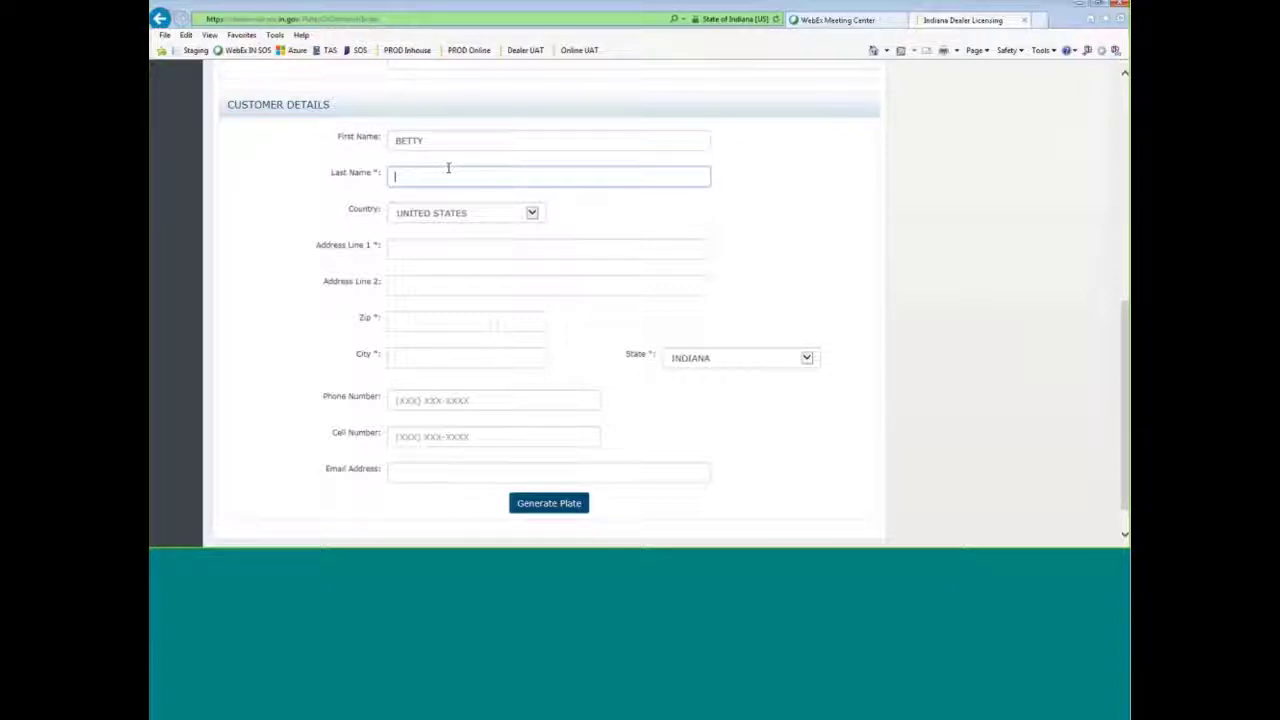
type("BETTYSON")
key("Tab")
key("Tab")
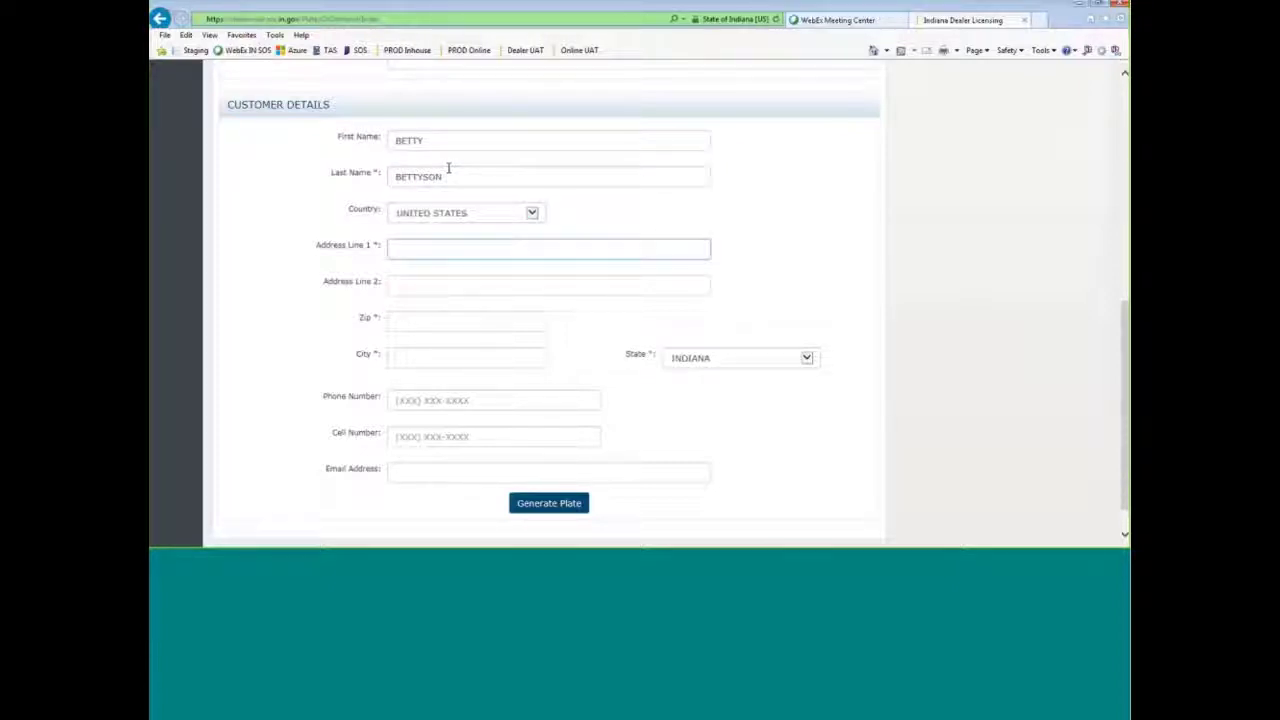
type("123 E MAIN ST")
key("Tab")
type("4")
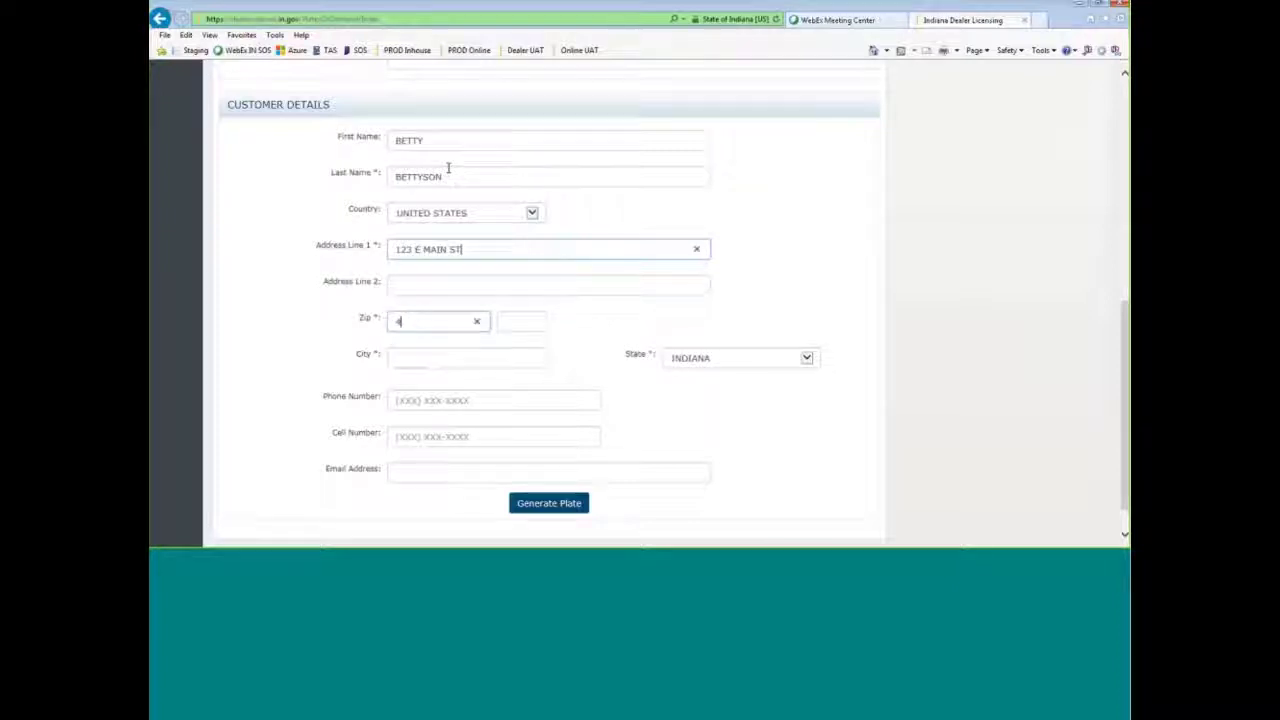
type("6204")
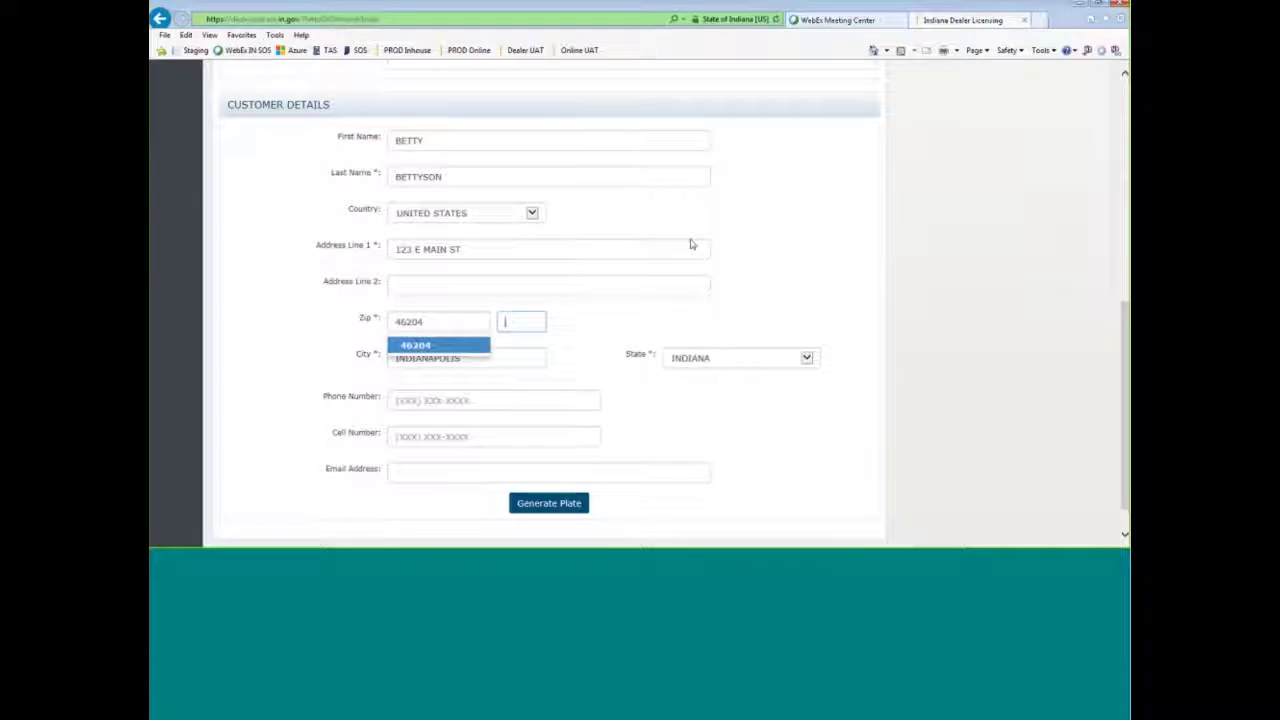
left_click(470, 355)
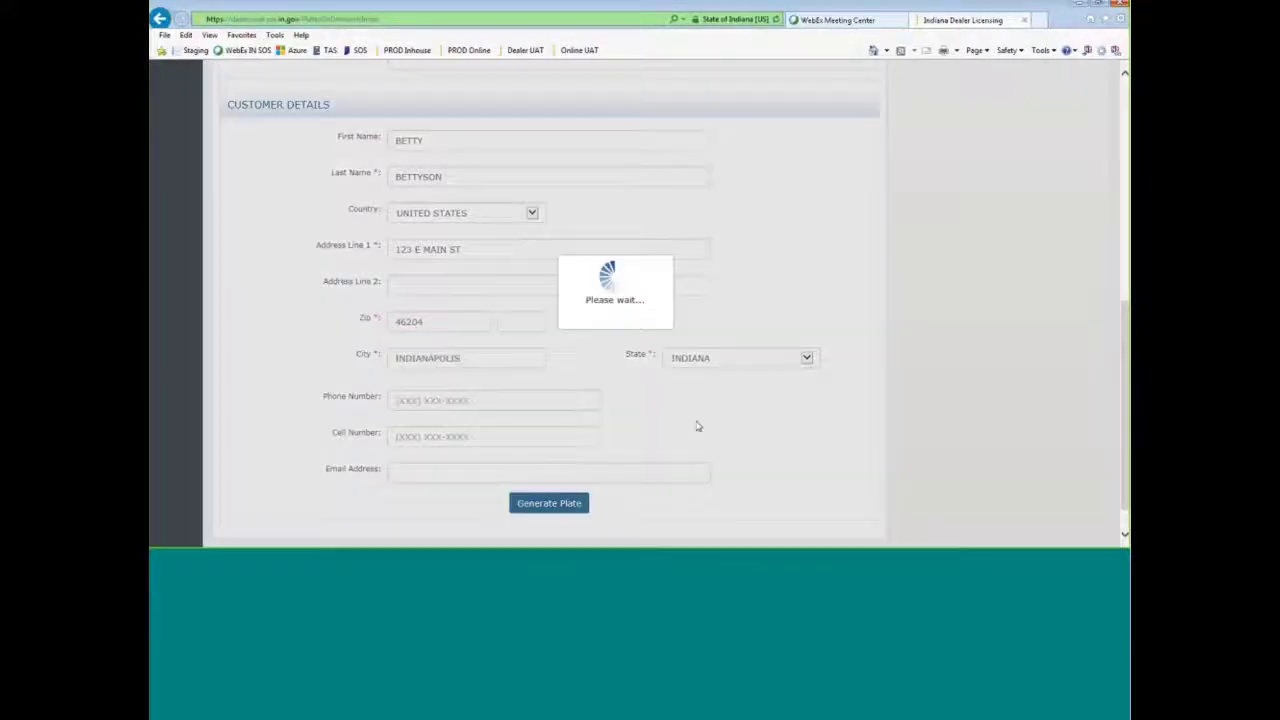
scroll(640, 440, "down", 1)
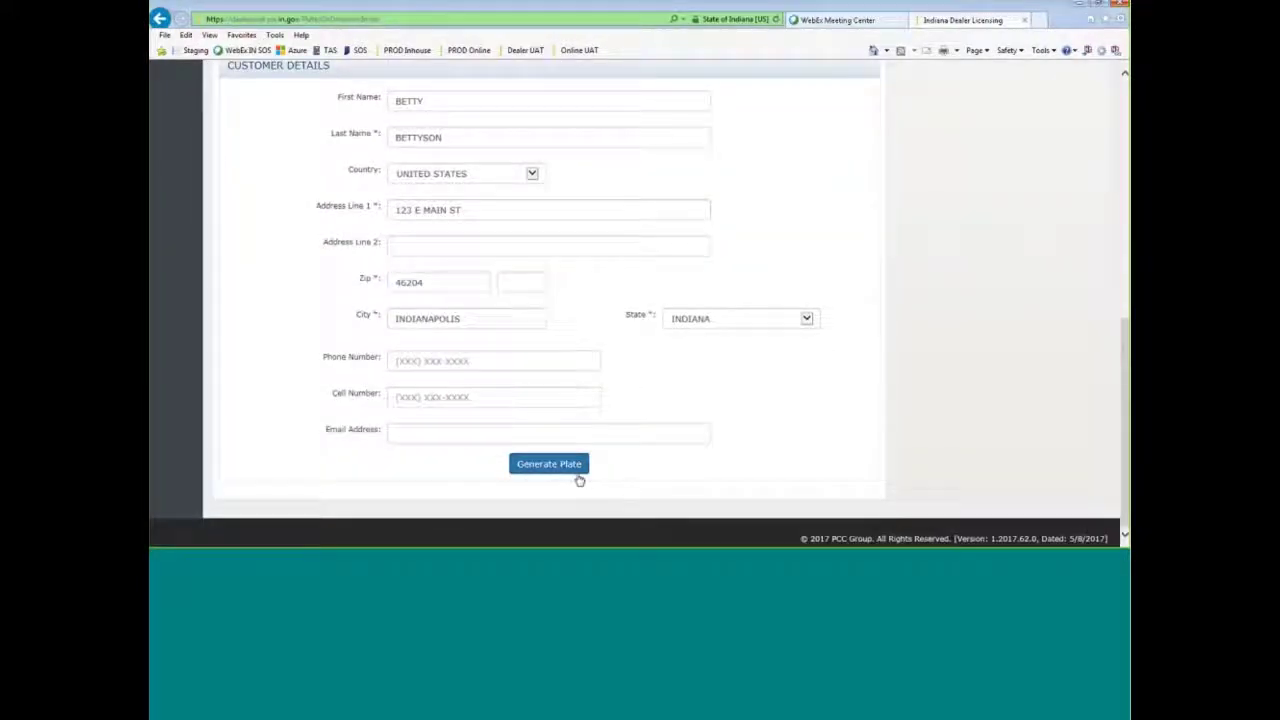
left_click(549, 464)
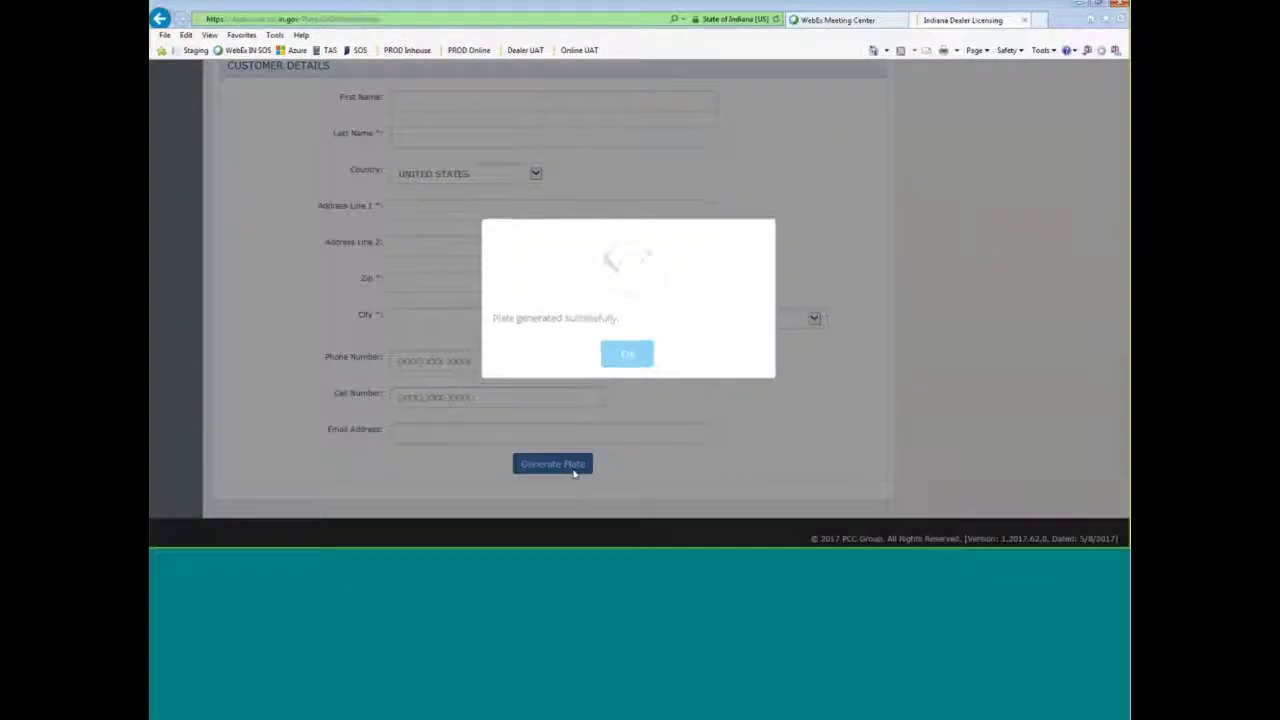
left_click(626, 356)
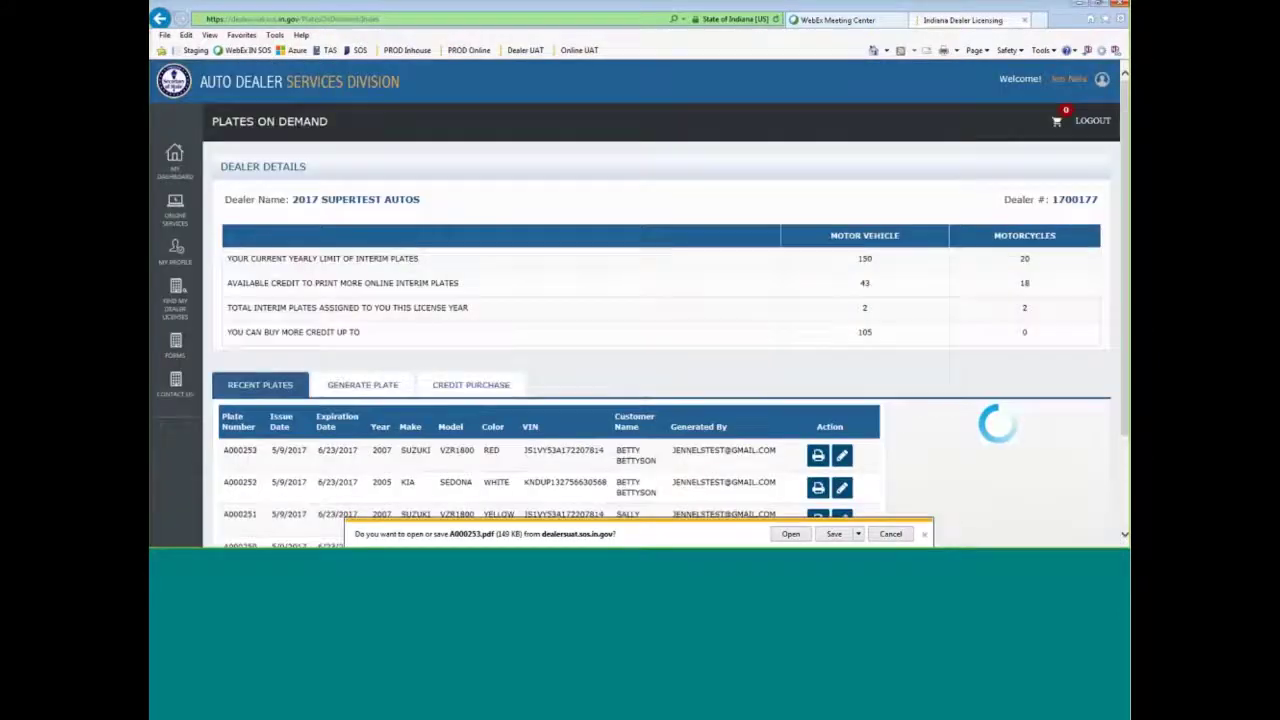
left_click(790, 534)
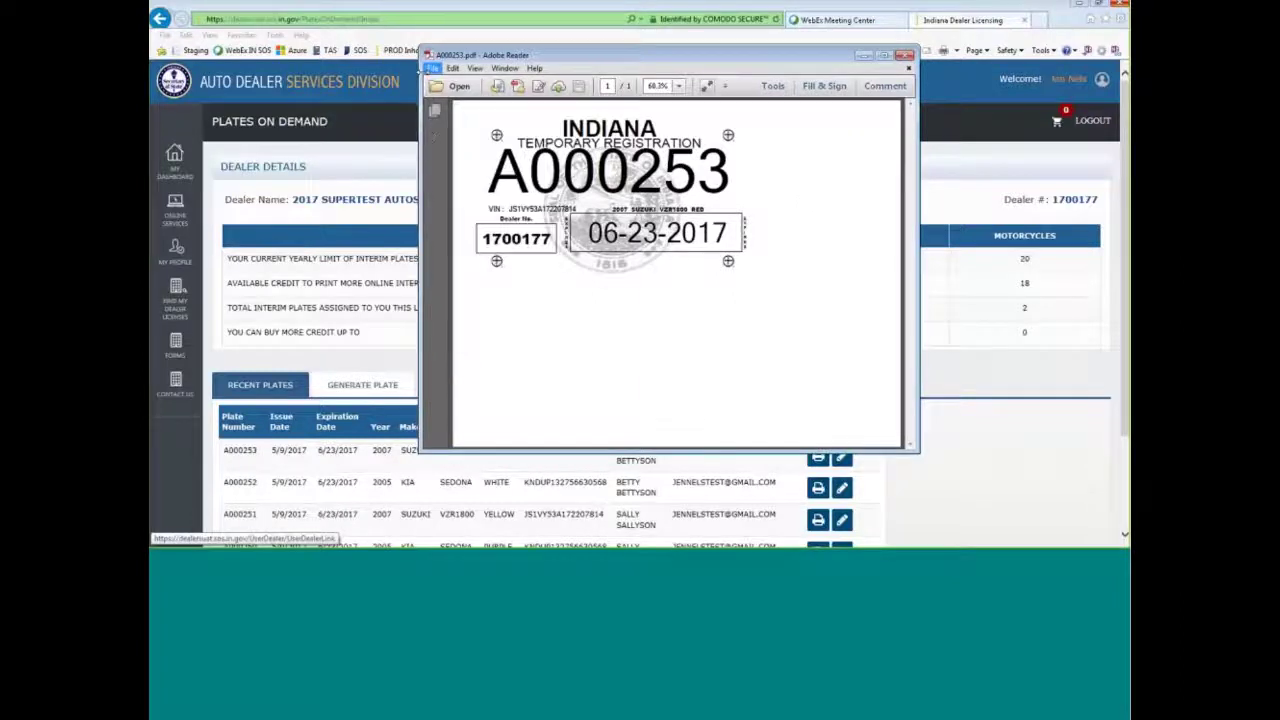
- Set up printing plate A000253 at Actual size, cancel the print, and close the PDF
left_click(431, 68)
left_click(476, 284)
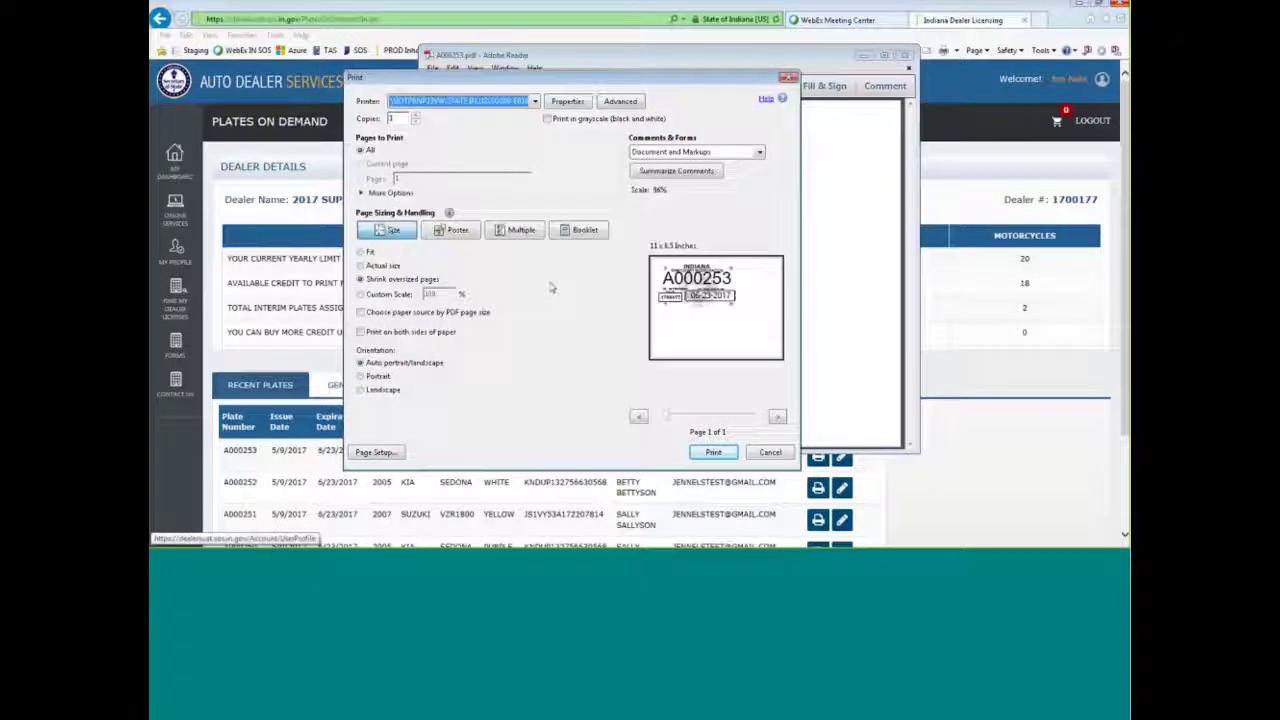
left_click(362, 266)
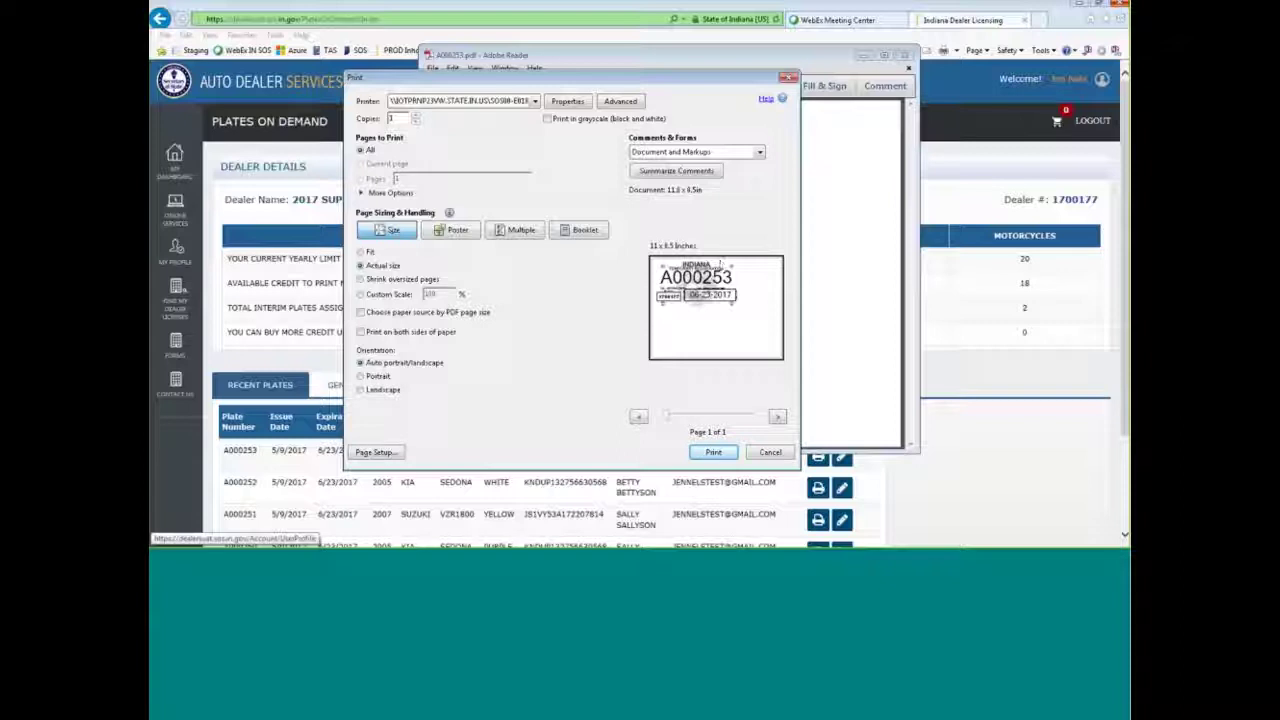
left_click(770, 455)
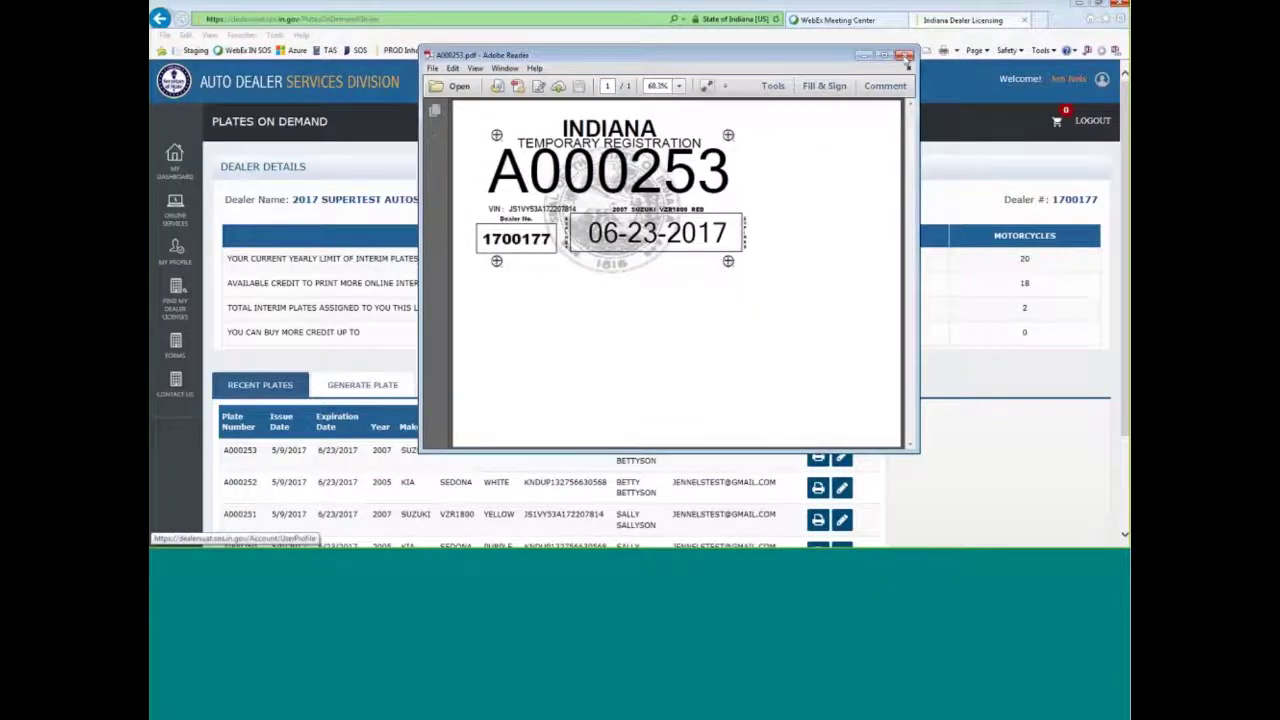
left_click(905, 56)
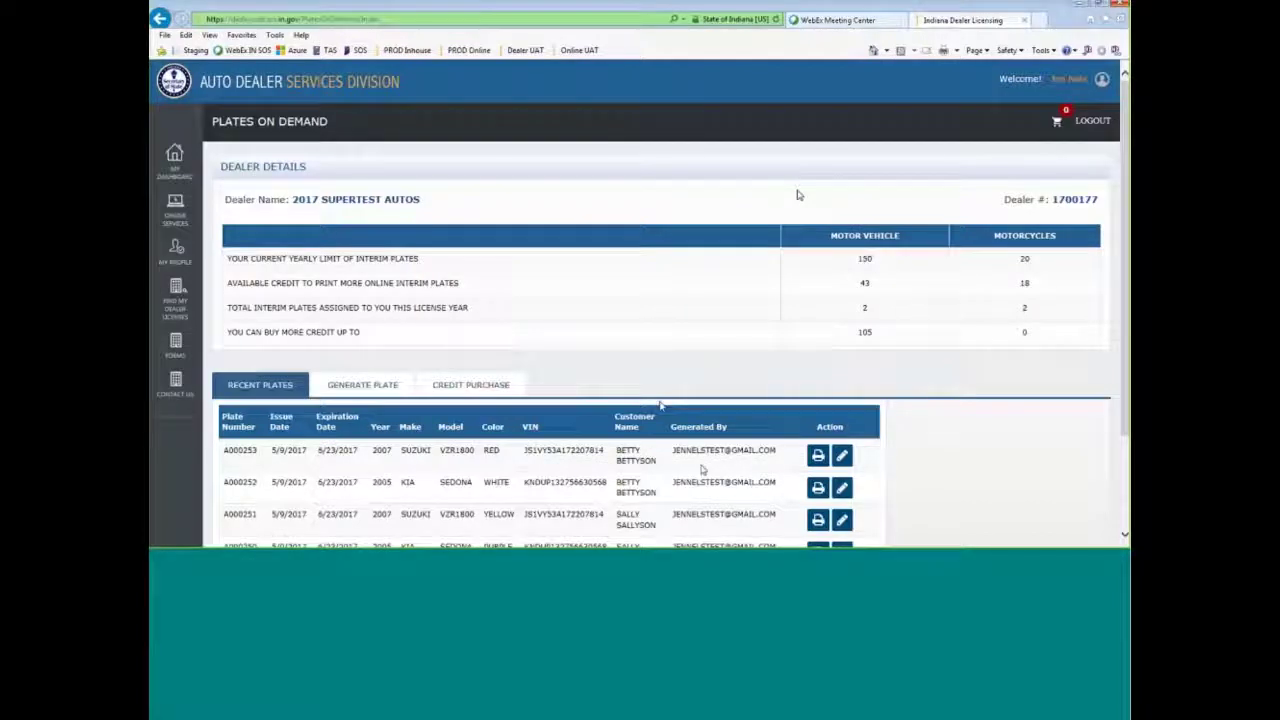
- Scroll the Recent Plates table to show plates A000250 through A000253
scroll(660, 447, "down", 2)
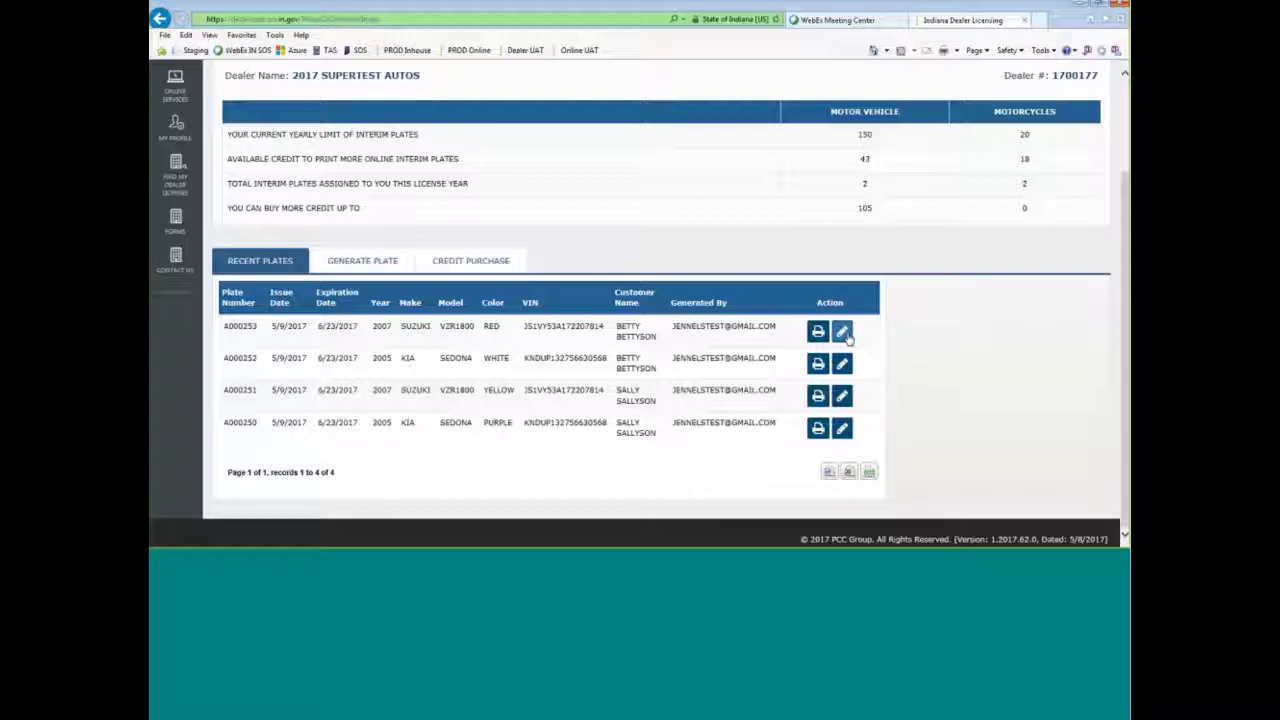
- Edit plate A000253, replace the colour RED with FIRE ENGINE RED, and submit
left_click(843, 333)
double_click(657, 400)
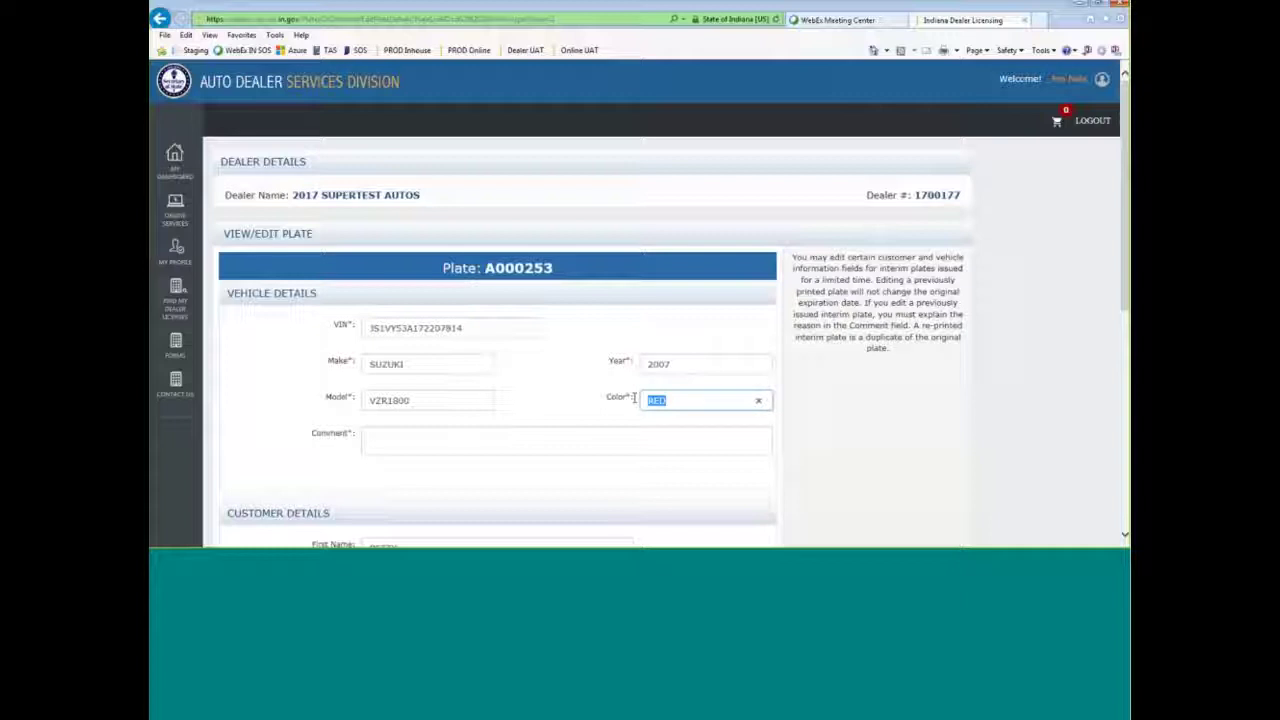
type("MAROON")
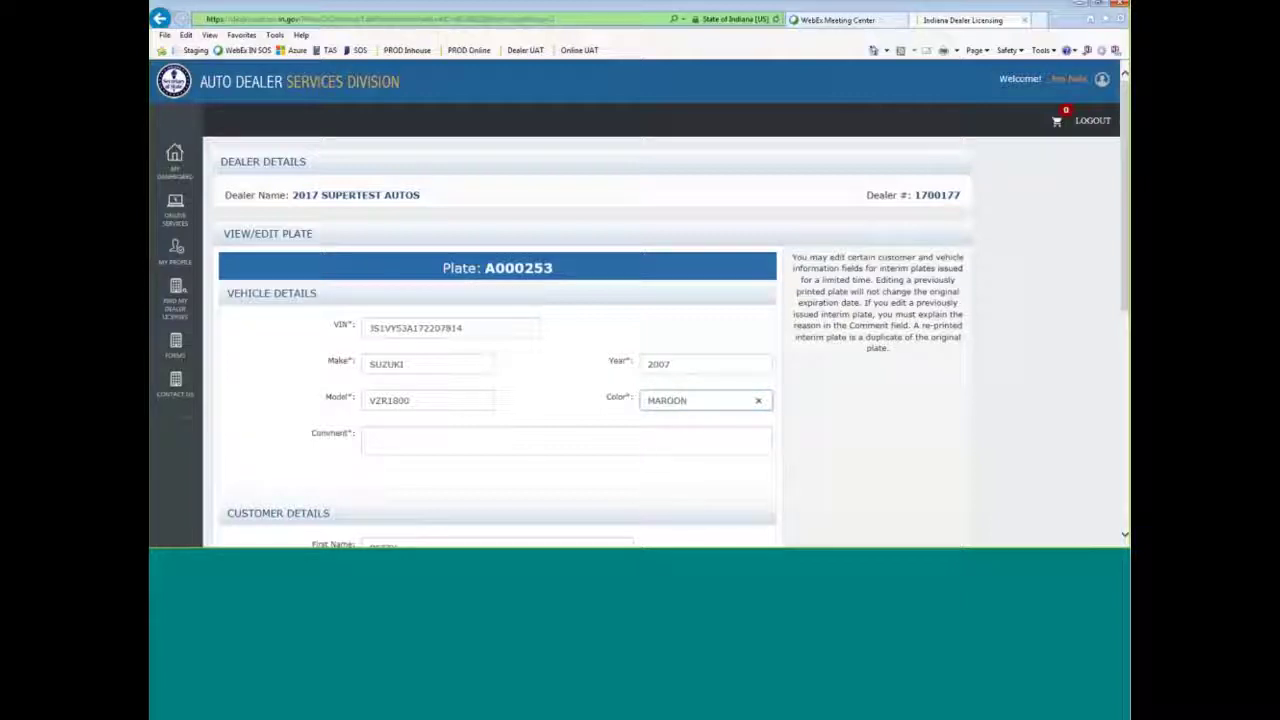
left_click_drag(697, 404, 629, 413)
type("FIRE ENGINE RED")
left_click(684, 432)
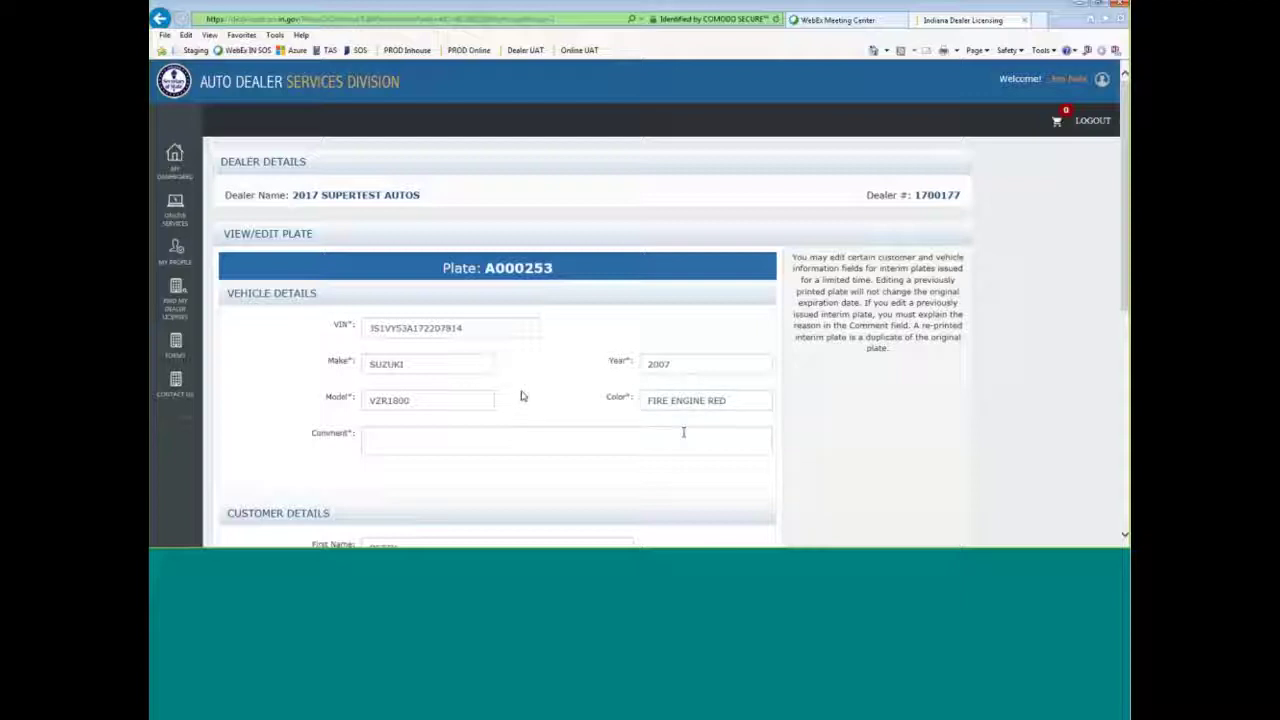
scroll(815, 414, "down", 5)
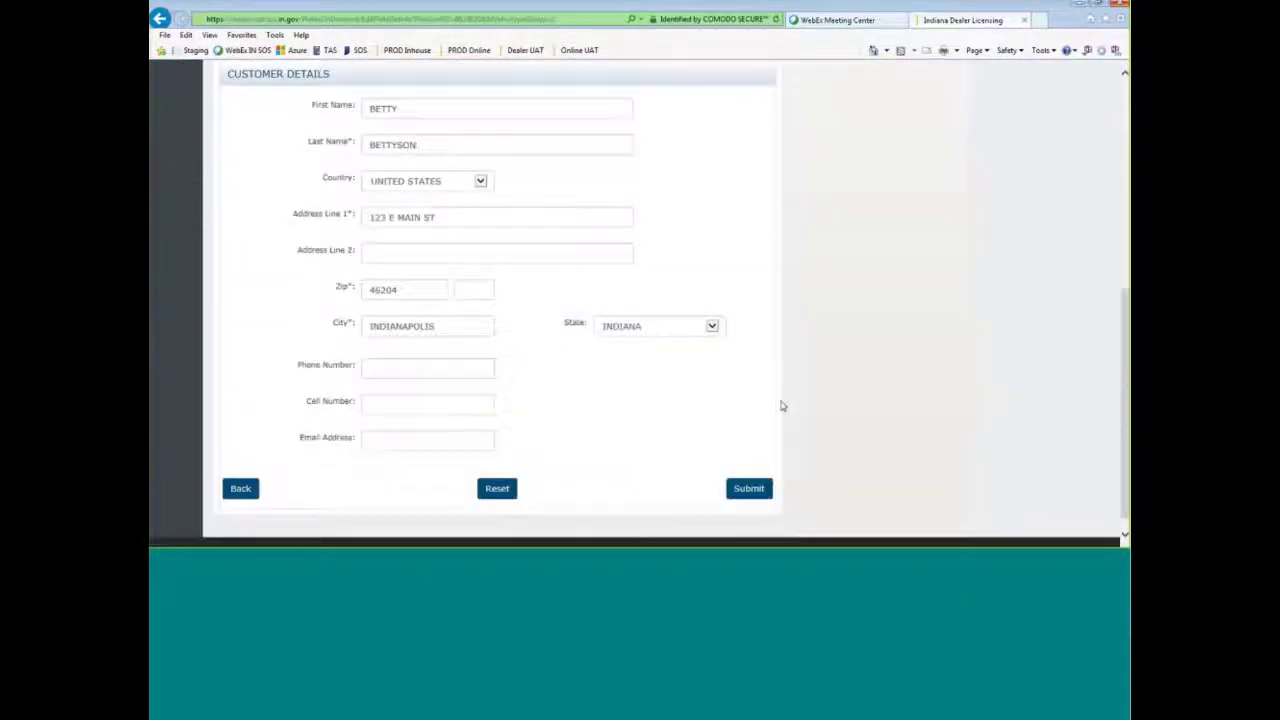
left_click(750, 492)
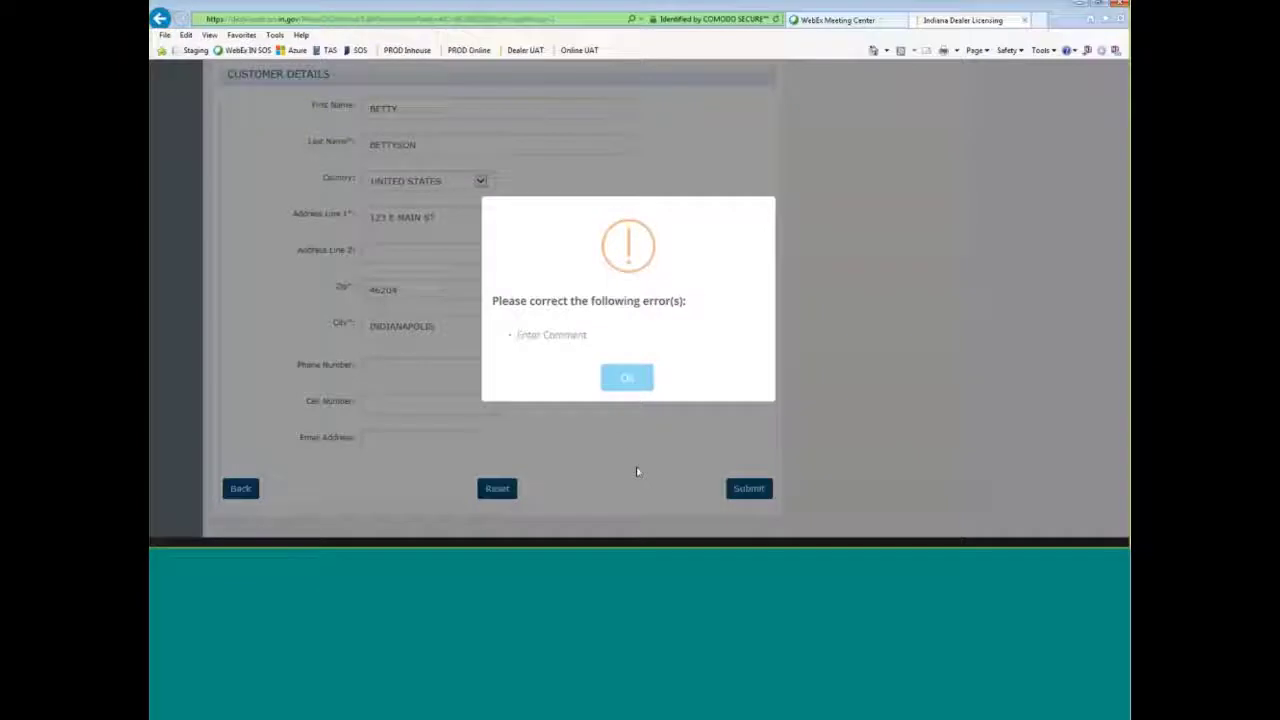
- Add the comment 'ENTERED THE WRONG COLOR. CORRECTED IT TO FIRE ENGINE RED', resubmit, and open the reprinted A000253.pdf
left_click(628, 386)
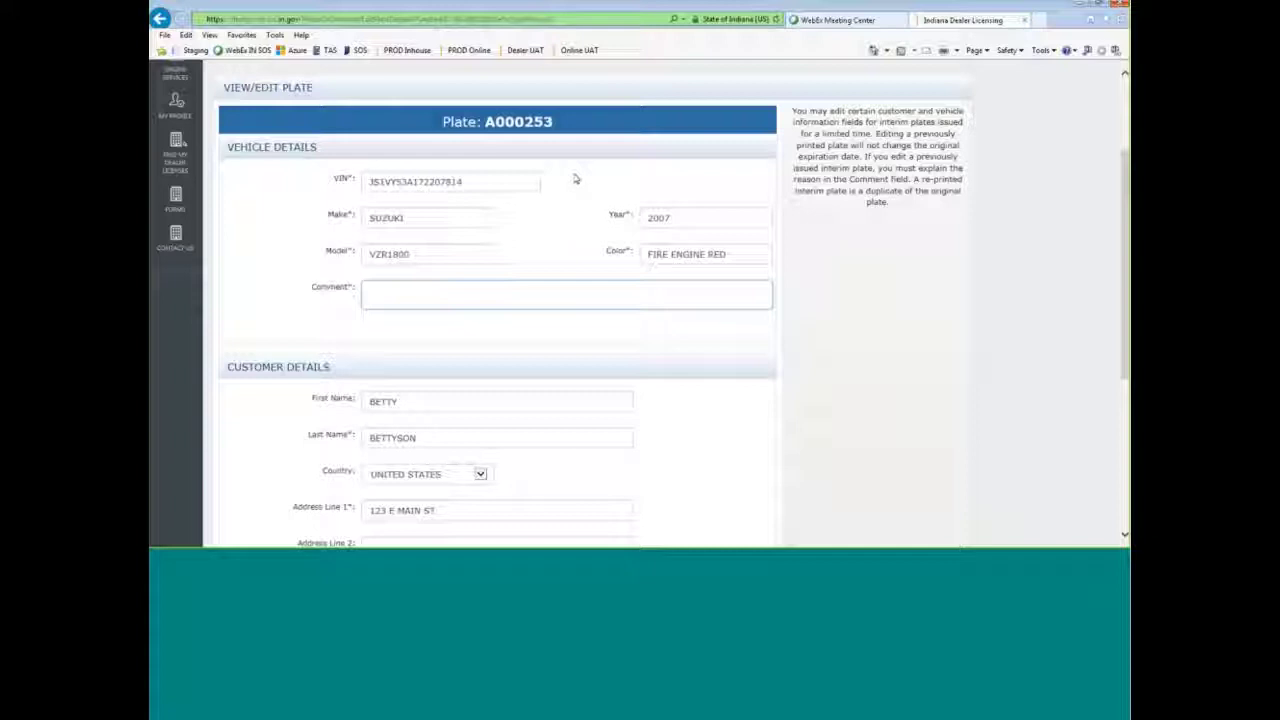
type("ENTERED THE WRONG COLOR.")
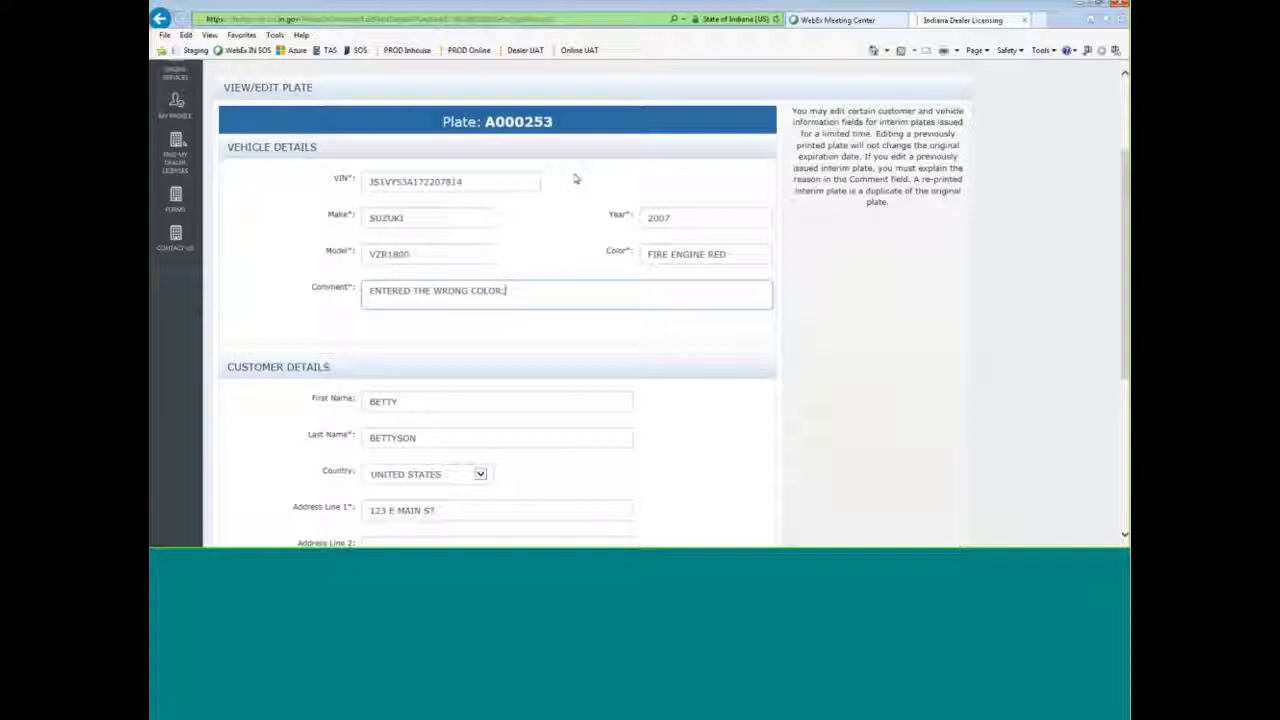
type(" CORRECTED ")
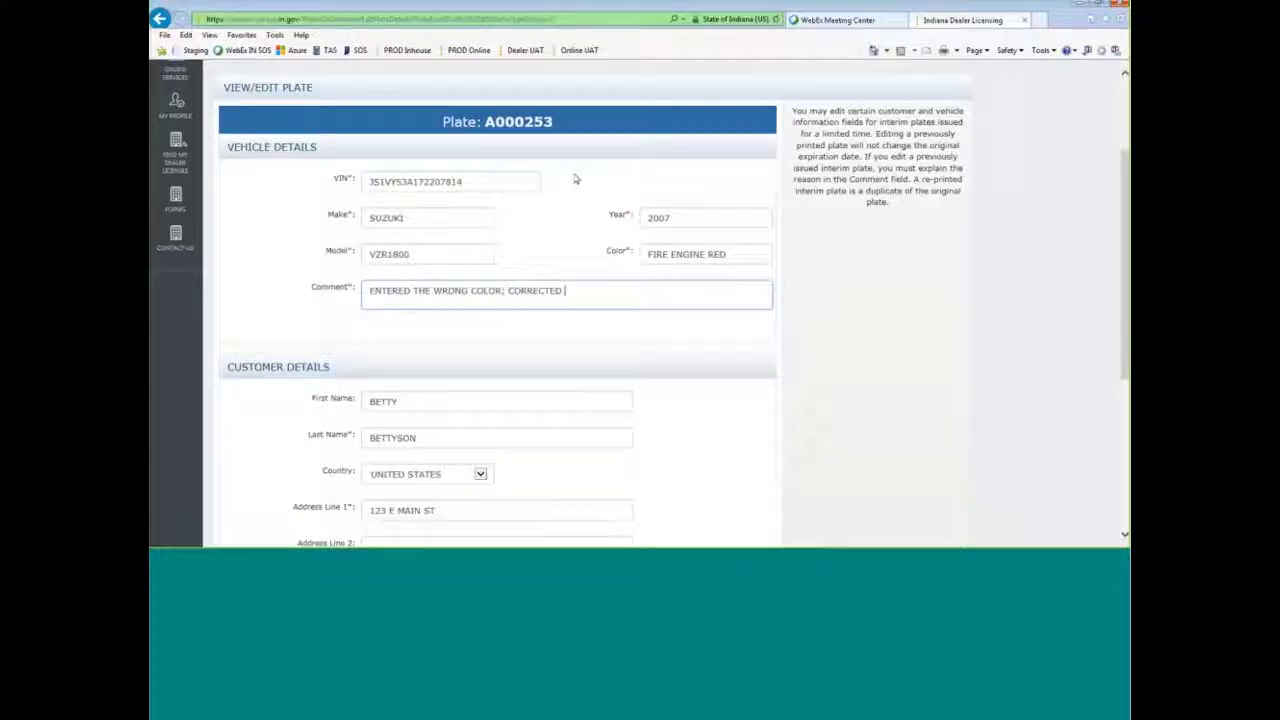
type("IT TO FIR")
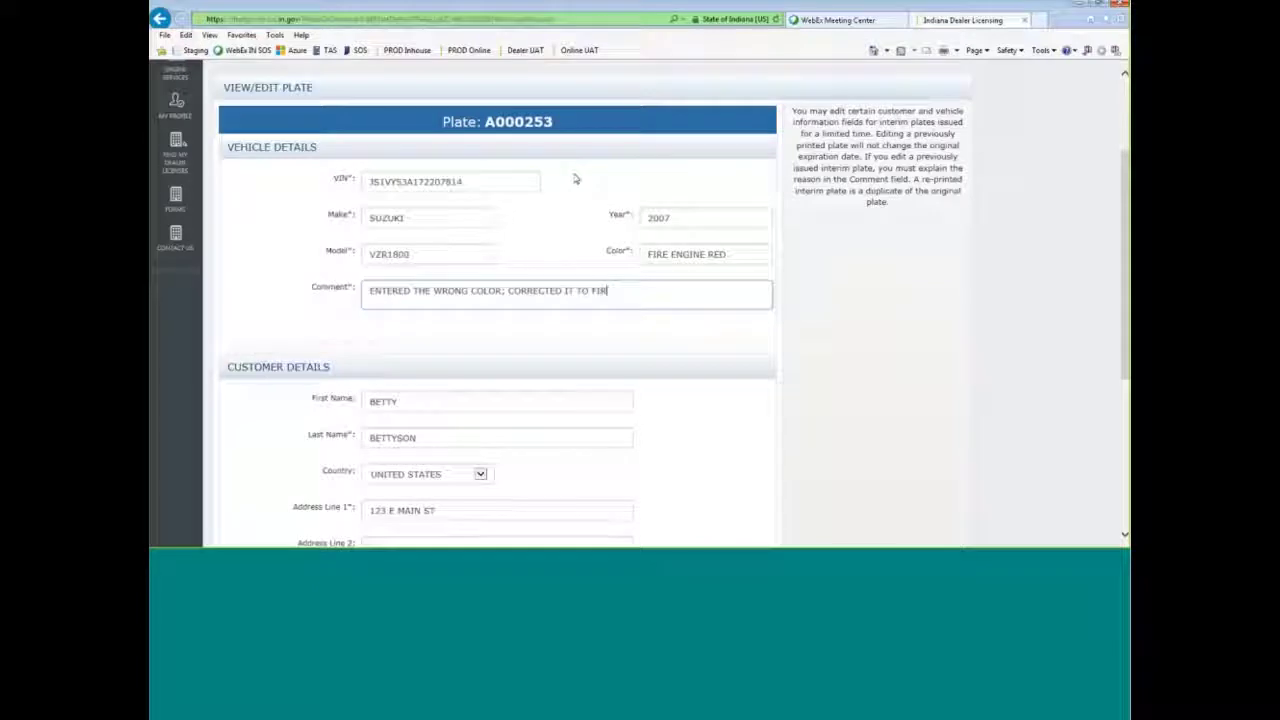
type("E ENGINE RED")
scroll(726, 346, "down", 5)
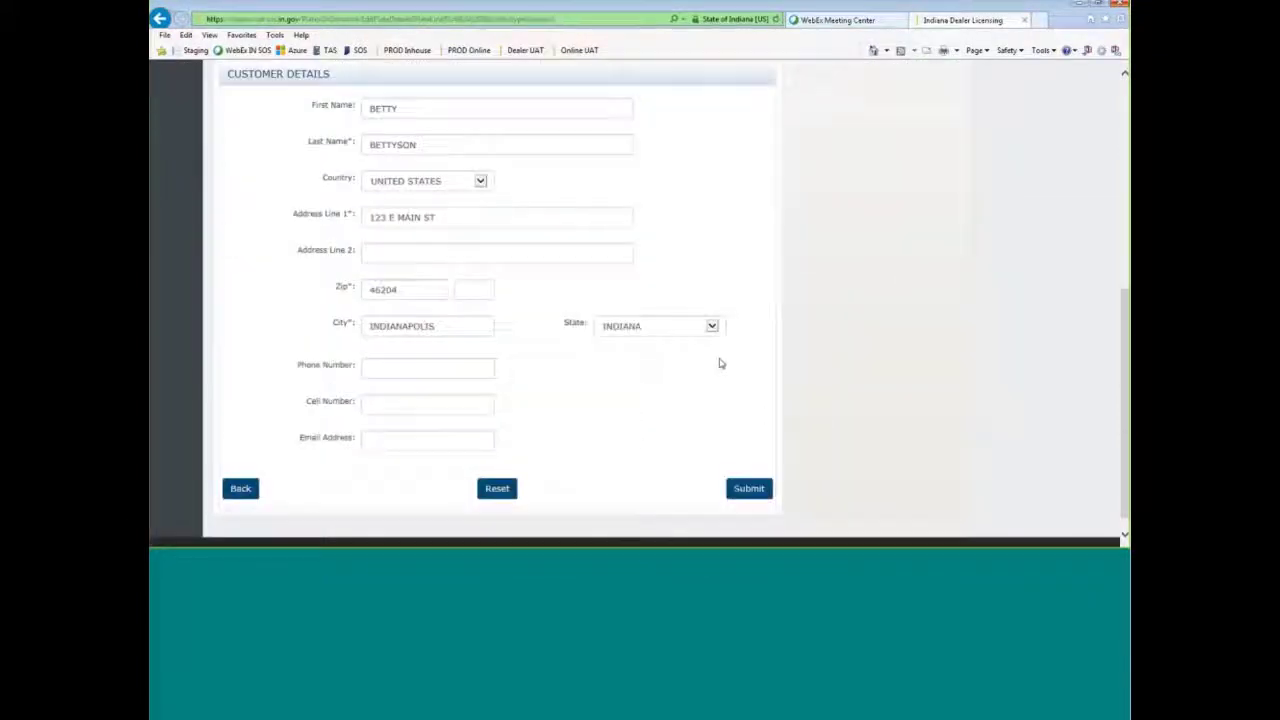
left_click(752, 490)
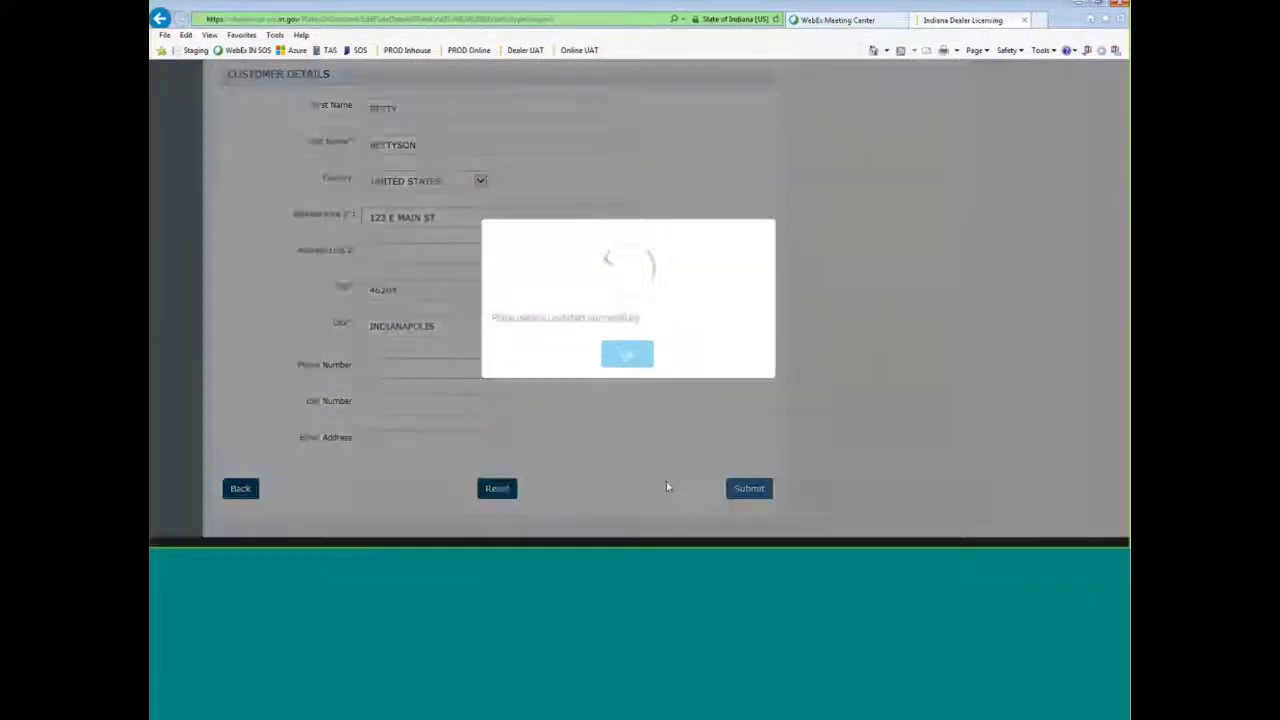
left_click(627, 356)
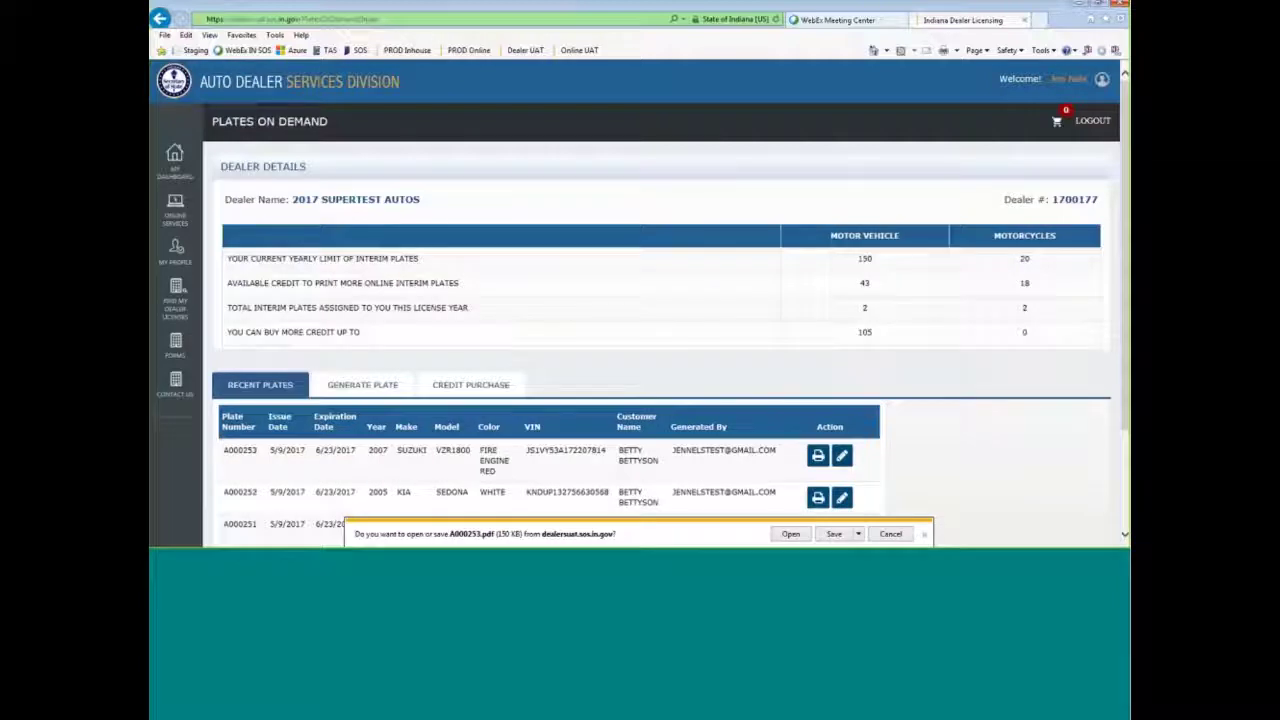
left_click(790, 534)
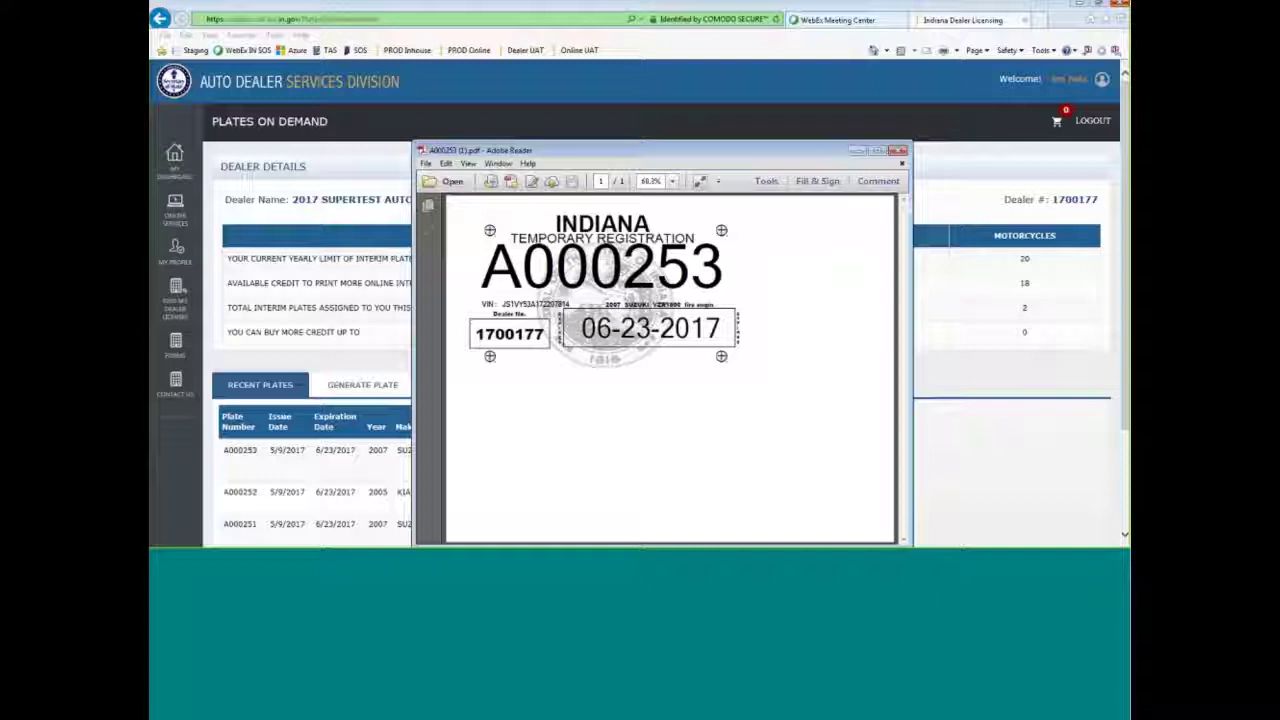
- Set up printing the corrected A000253 plate at Actual size, cancel, and close Adobe Reader
left_click(426, 163)
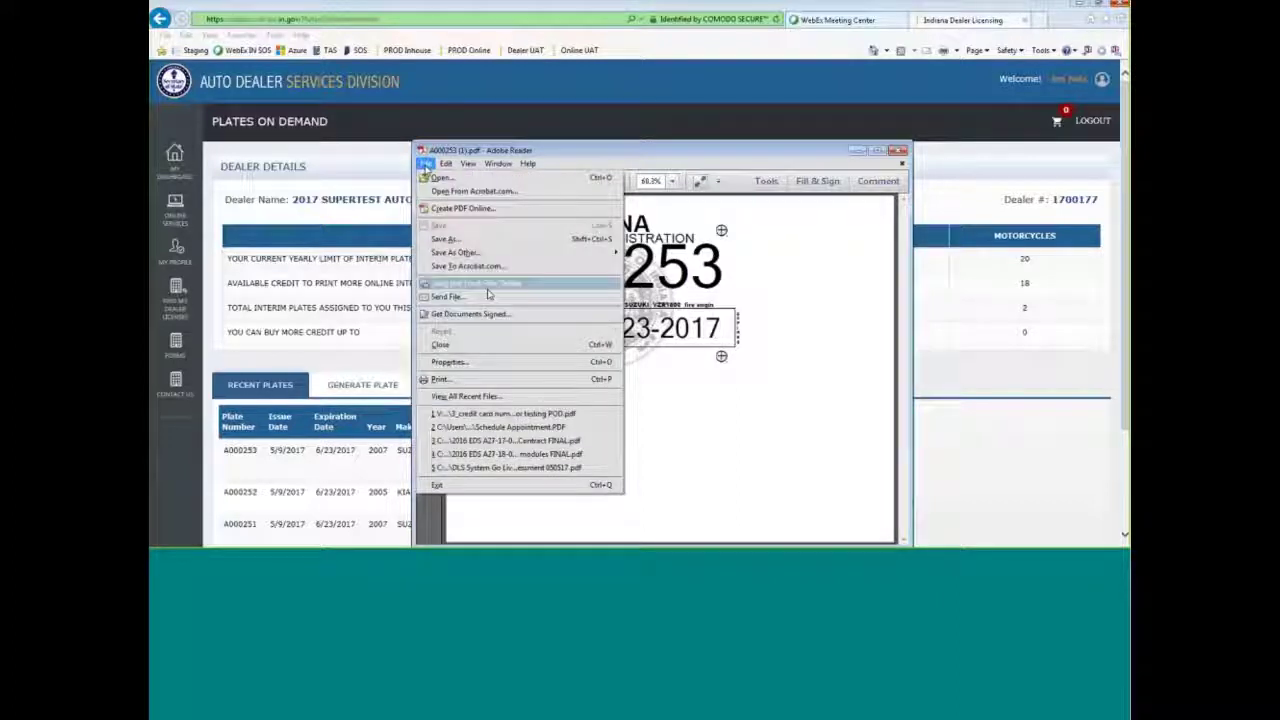
left_click(474, 380)
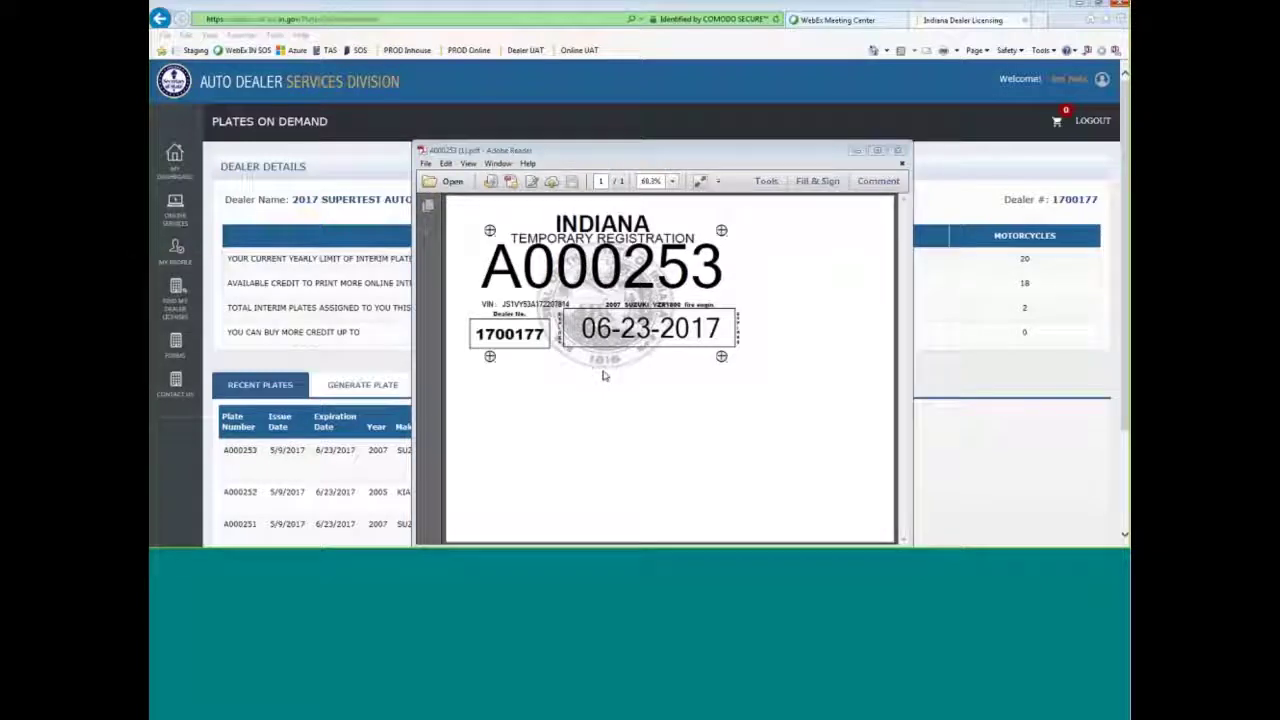
left_click(507, 305)
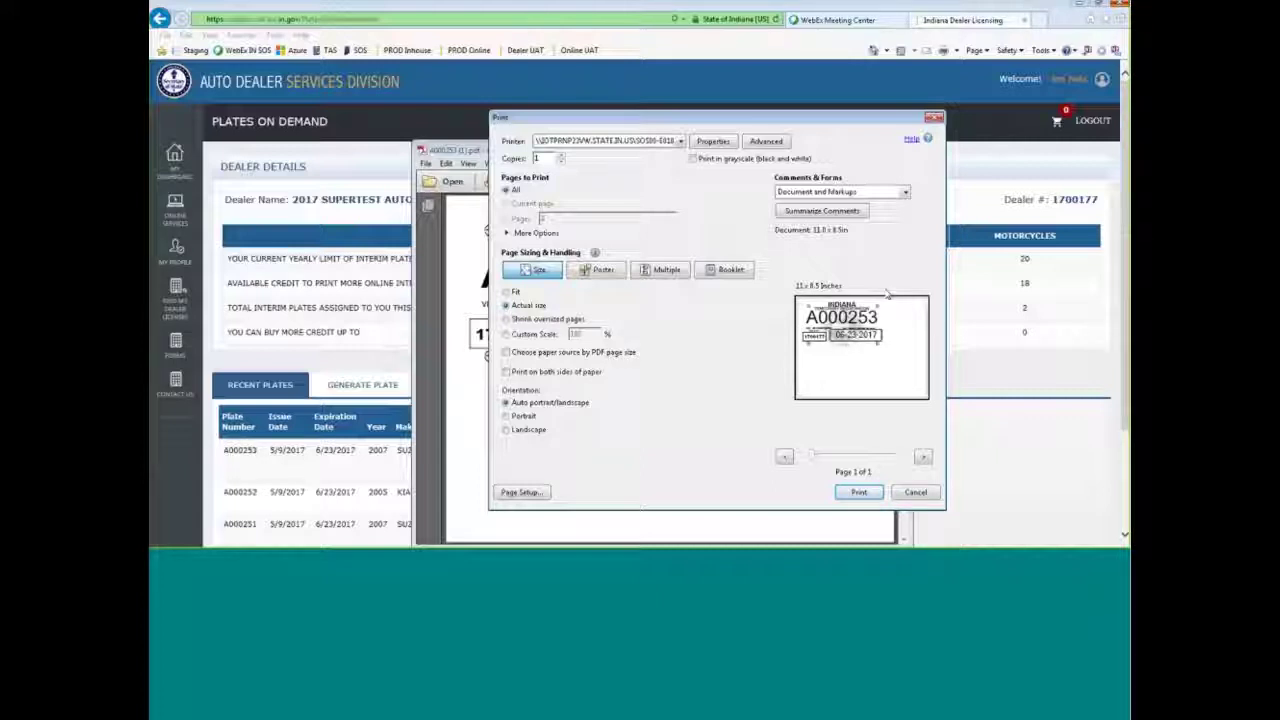
left_click(915, 492)
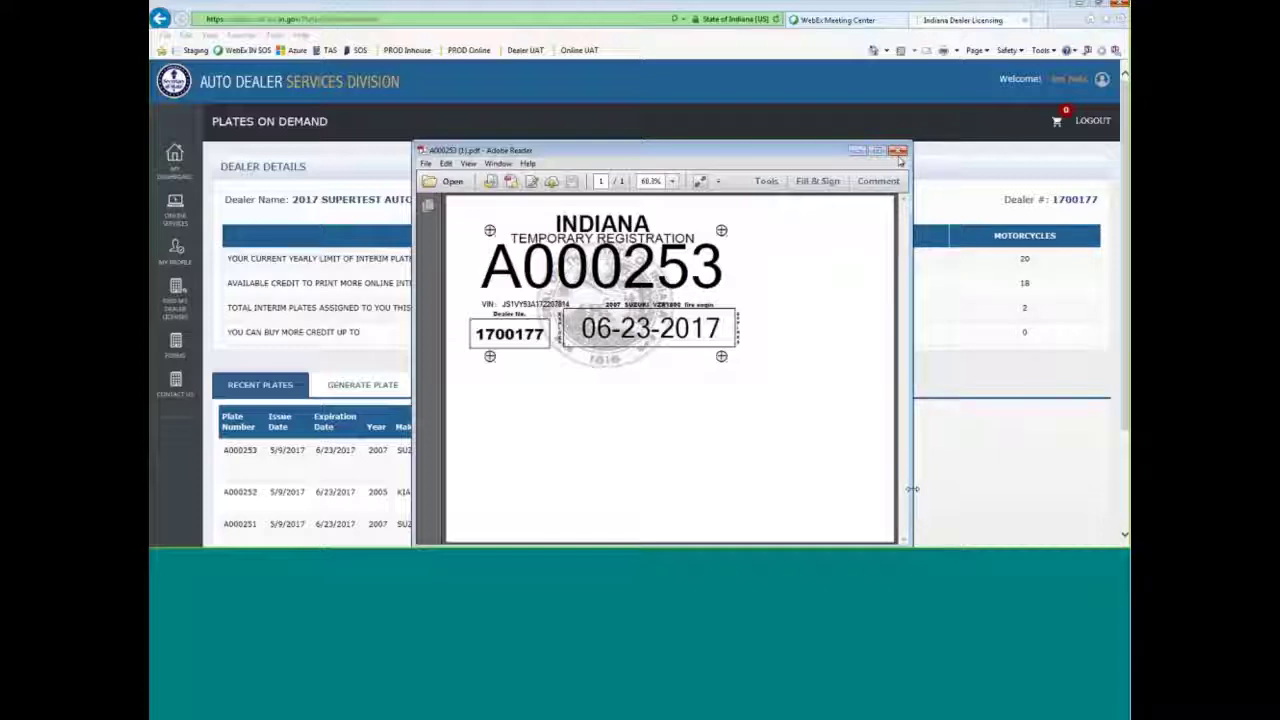
left_click(898, 152)
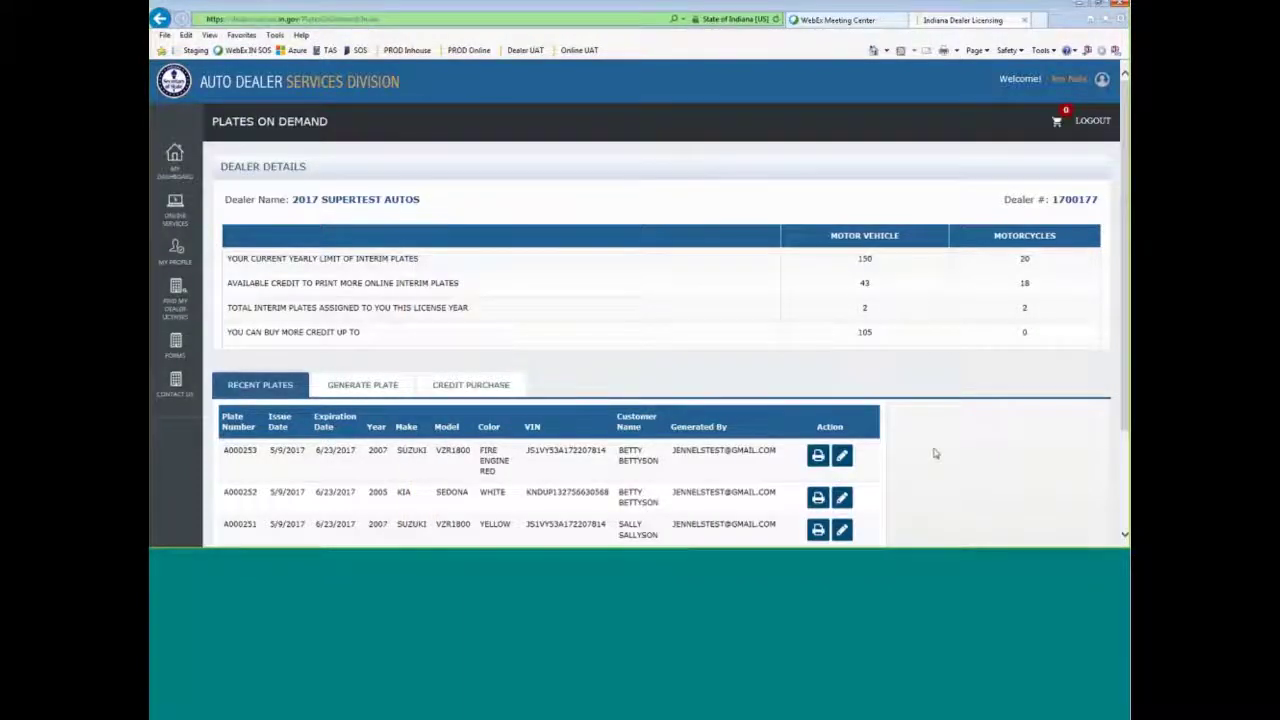
- Leave the Recent Plates list for a blank Generate Plate form
scroll(925, 455, "down", 3)
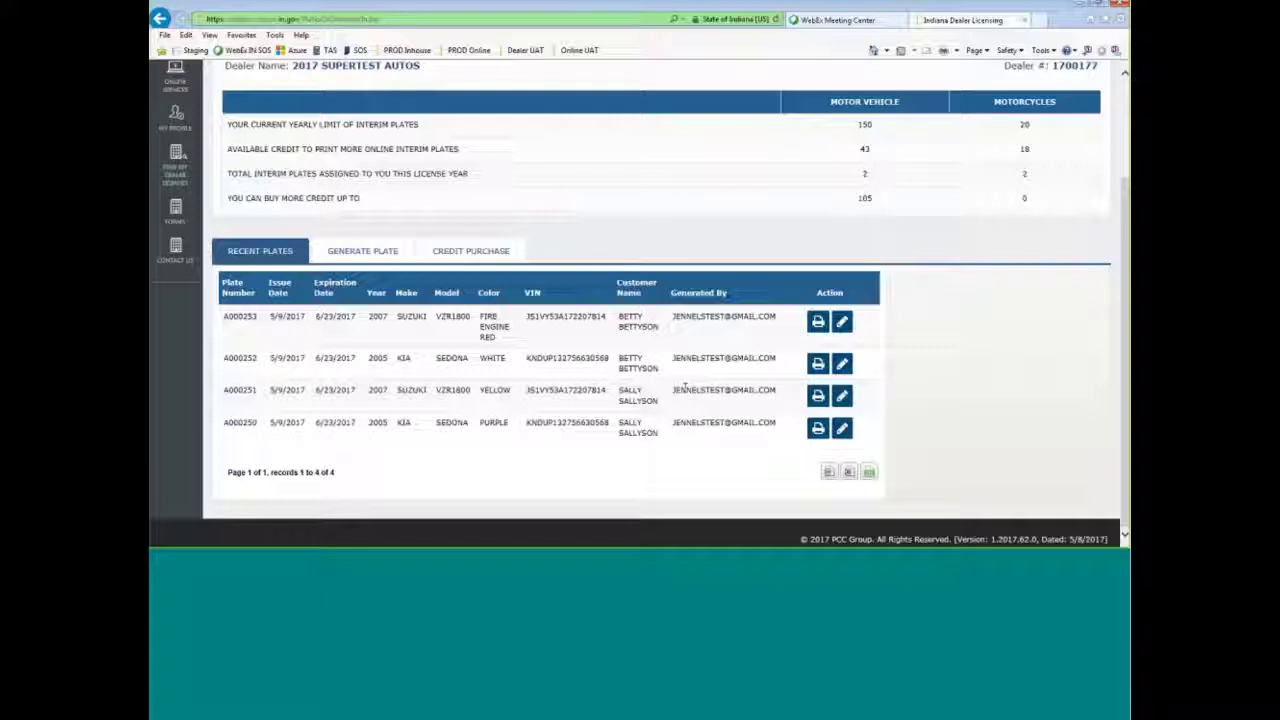
left_click(362, 251)
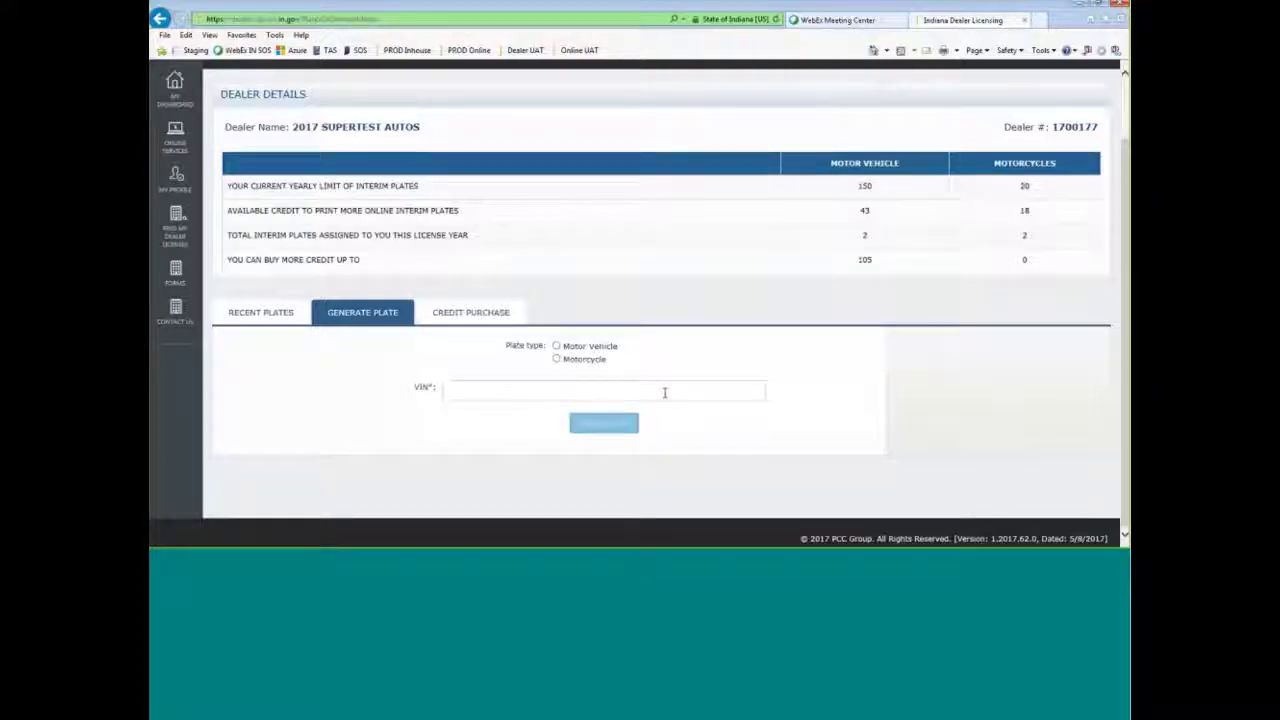
- Show the Credit Purchase form and place the cursor in the Motorcycles quantity box
left_click(471, 312)
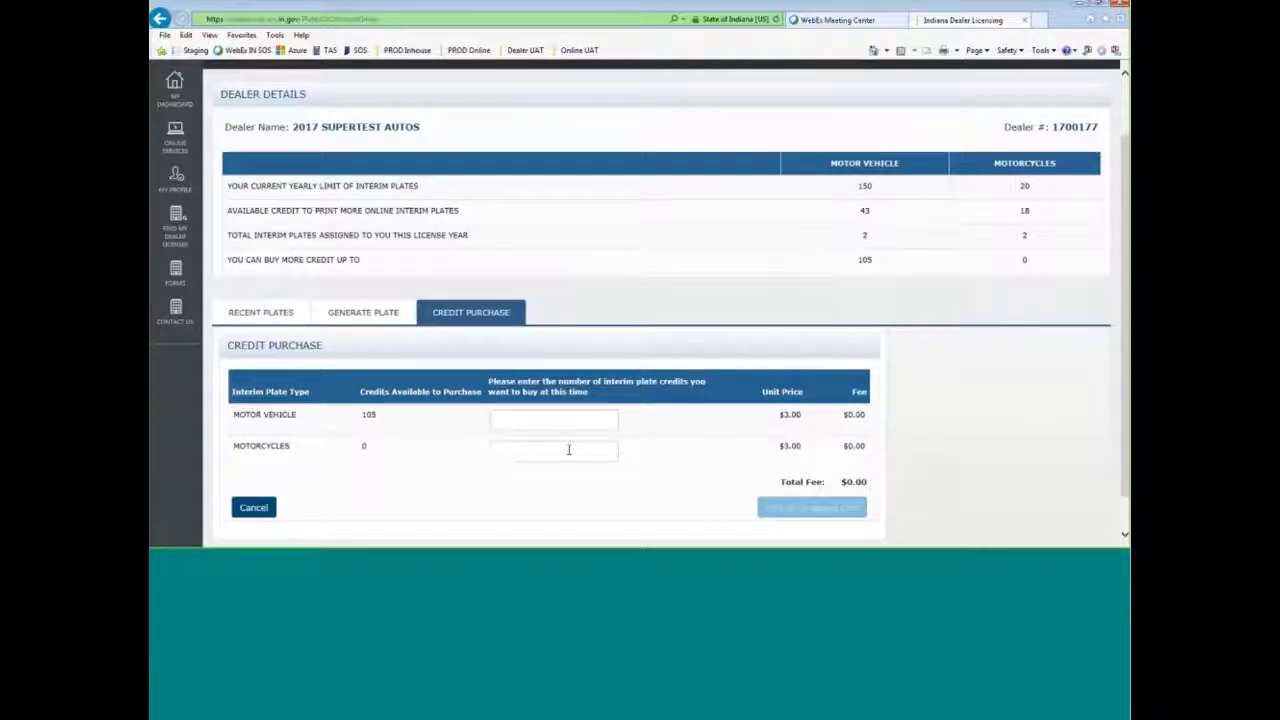
double_click(365, 446)
left_click(591, 451)
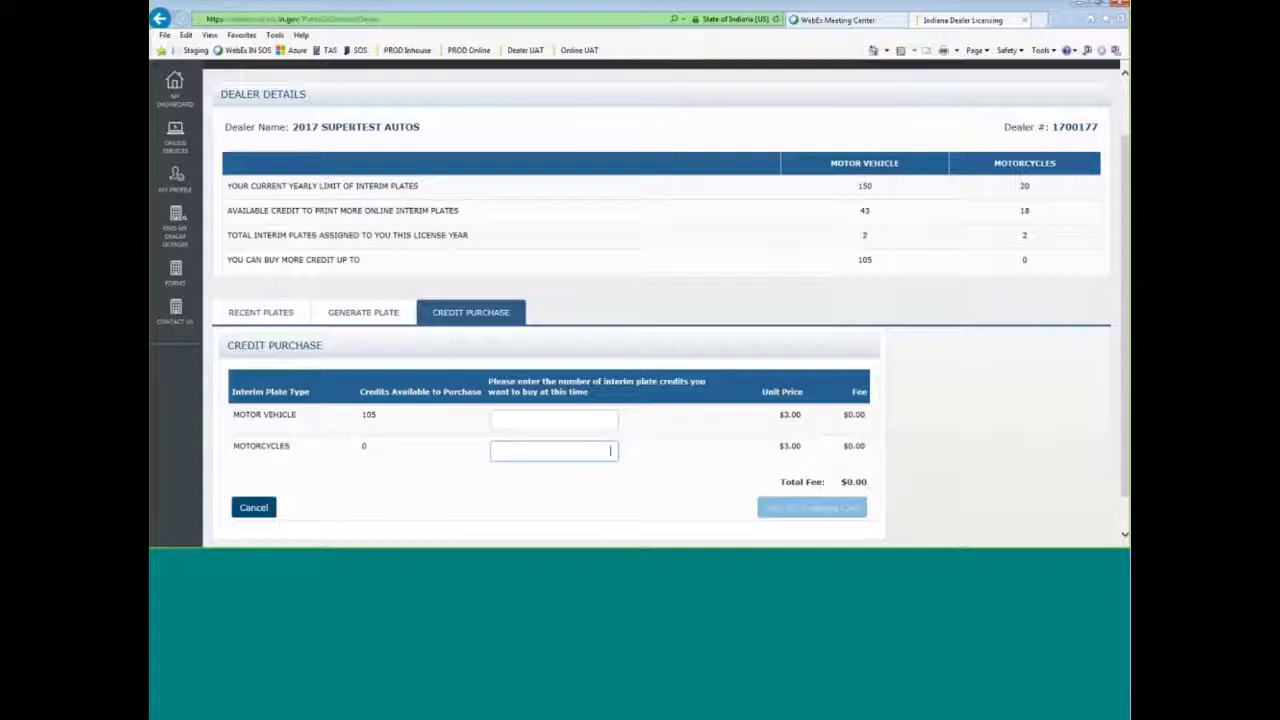